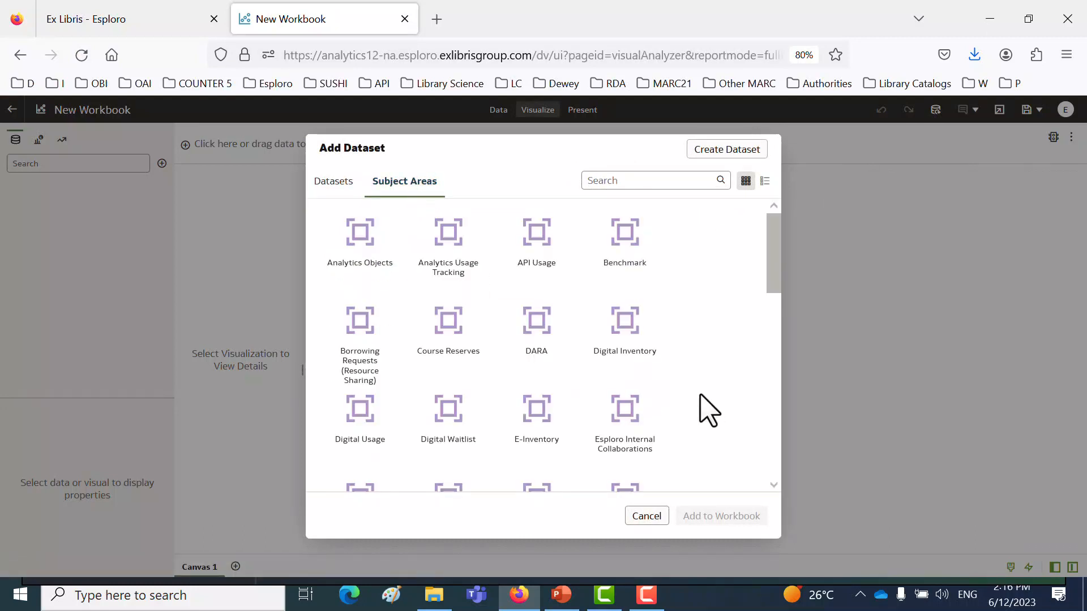
- Add the Esploro Research Assets Usage subject area to the workbook and widen the data pane to show its full name
{"action": "scroll", "coordinate": [690, 408], "scroll_direction": "down", "scroll_amount": 3}
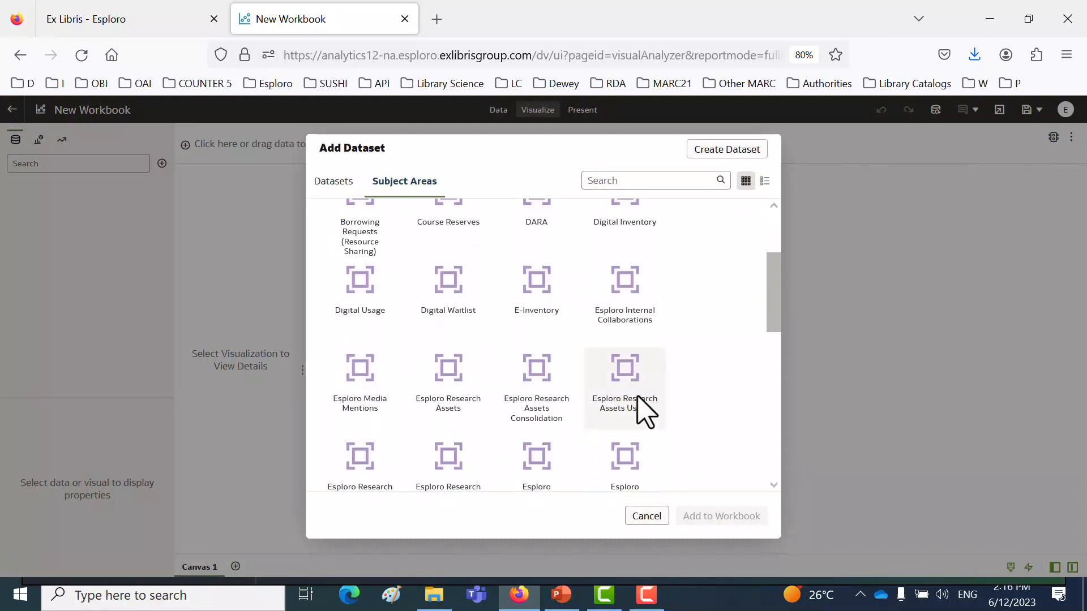
{"action": "double_click", "coordinate": [625, 391]}
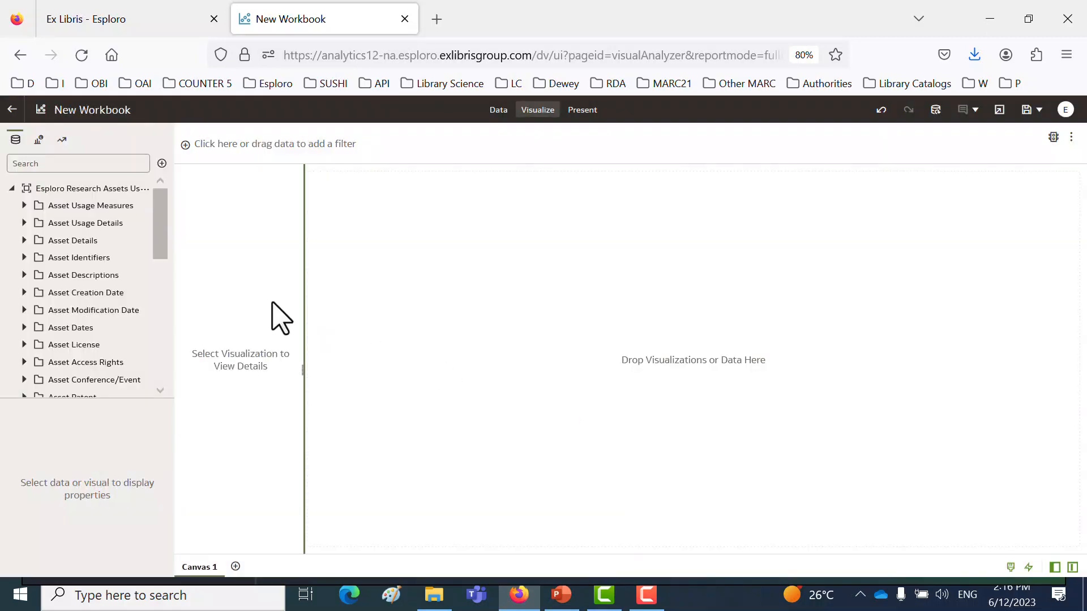
{"action": "left_click_drag", "start_coordinate": [175, 269], "coordinate": [217, 277]}
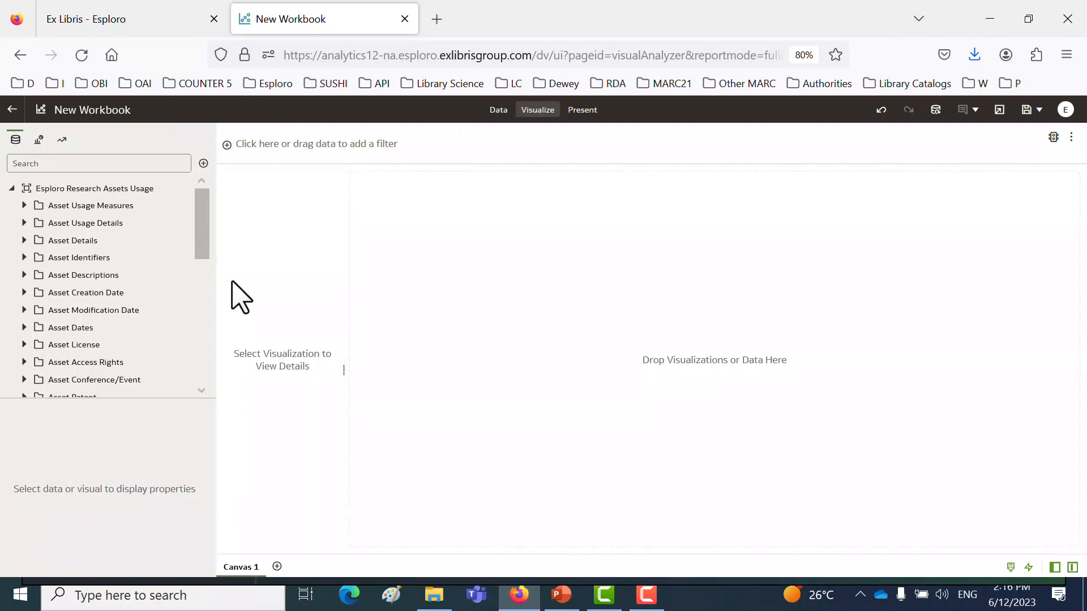
- Add Number of Record Views from Asset Usage Measures to the canvas and change the visualization to a Table
{"action": "left_click", "coordinate": [24, 206]}
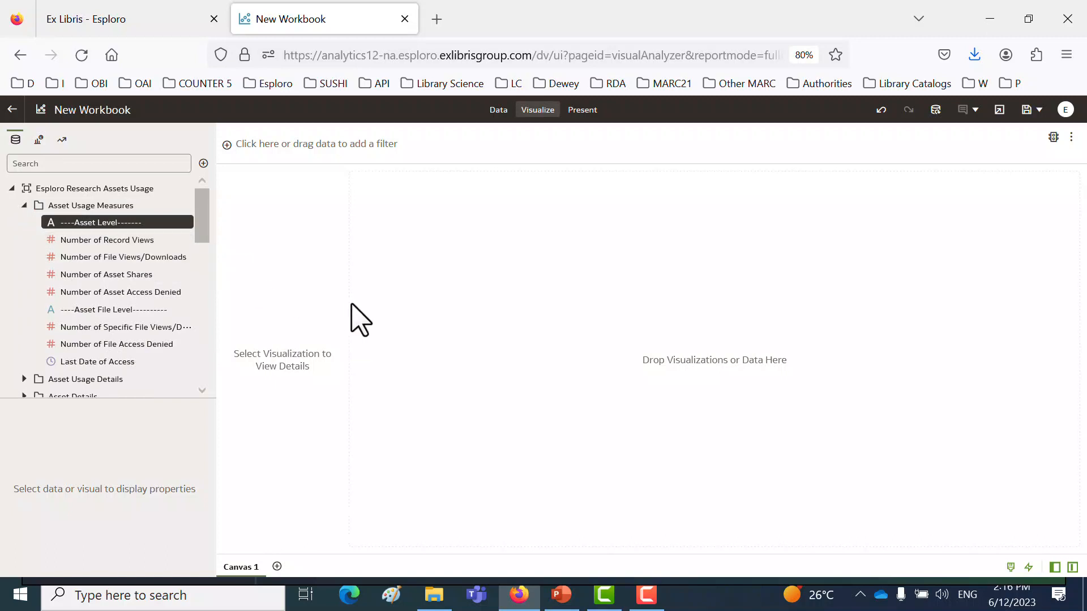
{"action": "left_click_drag", "start_coordinate": [87, 241], "coordinate": [764, 279]}
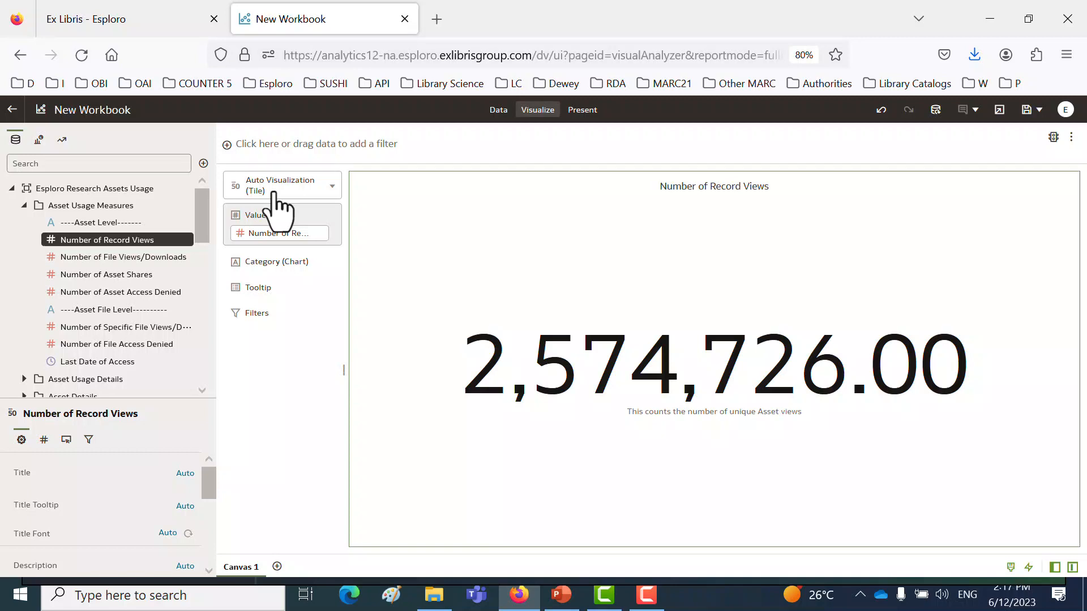
{"action": "left_click", "coordinate": [277, 195]}
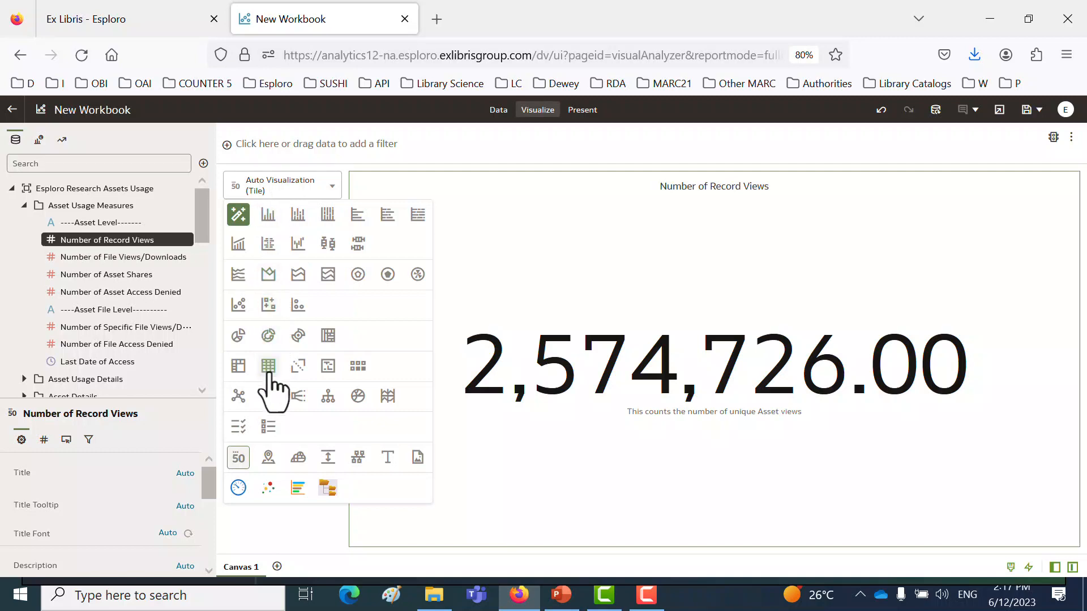
{"action": "left_click", "coordinate": [268, 366]}
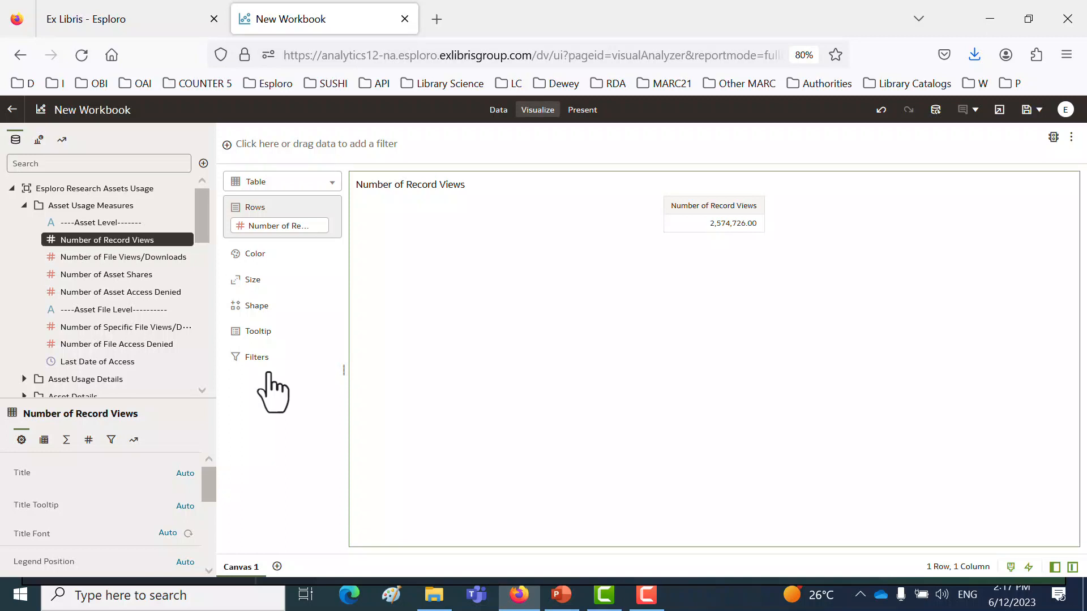
- Filter the canvas by Usage Year from the Usage Date folder, selecting 2021, 2022 and 2023
{"action": "scroll", "coordinate": [146, 368], "scroll_direction": "down", "scroll_amount": 8}
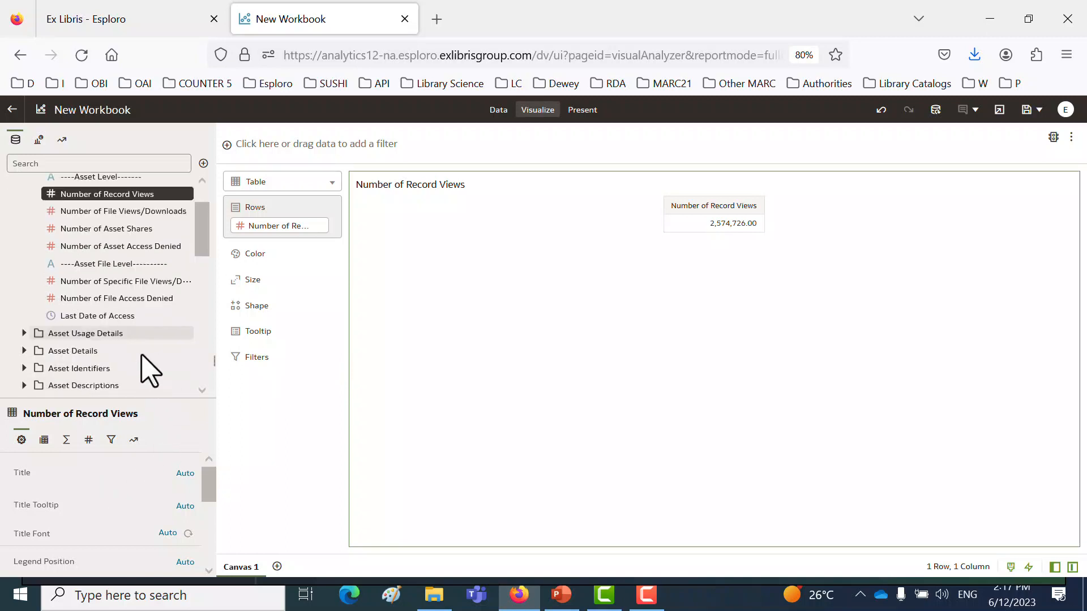
{"action": "left_click", "coordinate": [24, 335]}
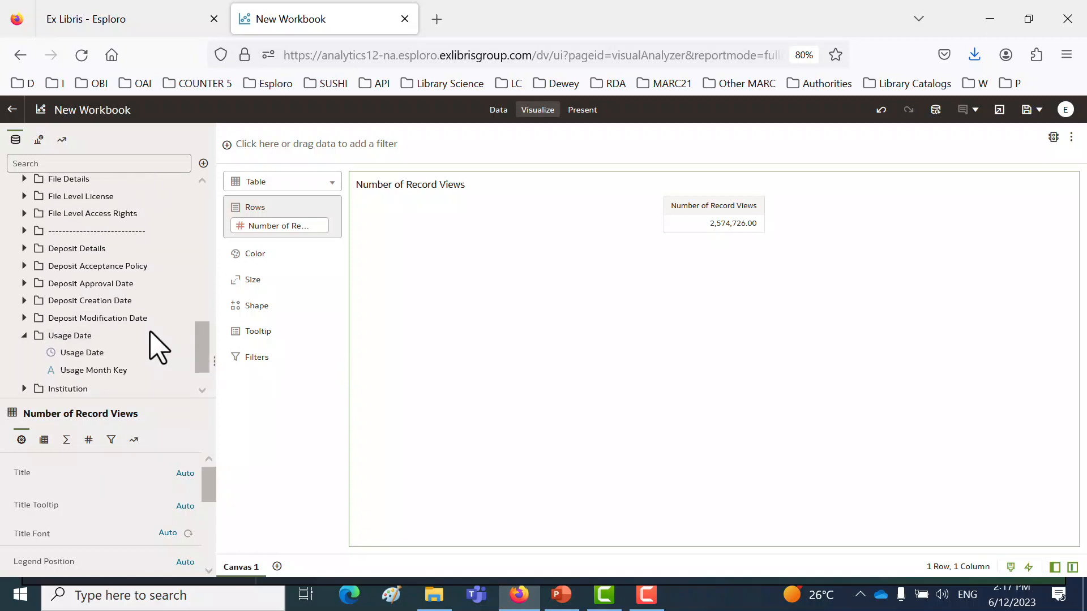
{"action": "scroll", "coordinate": [155, 344], "scroll_direction": "down", "scroll_amount": 3}
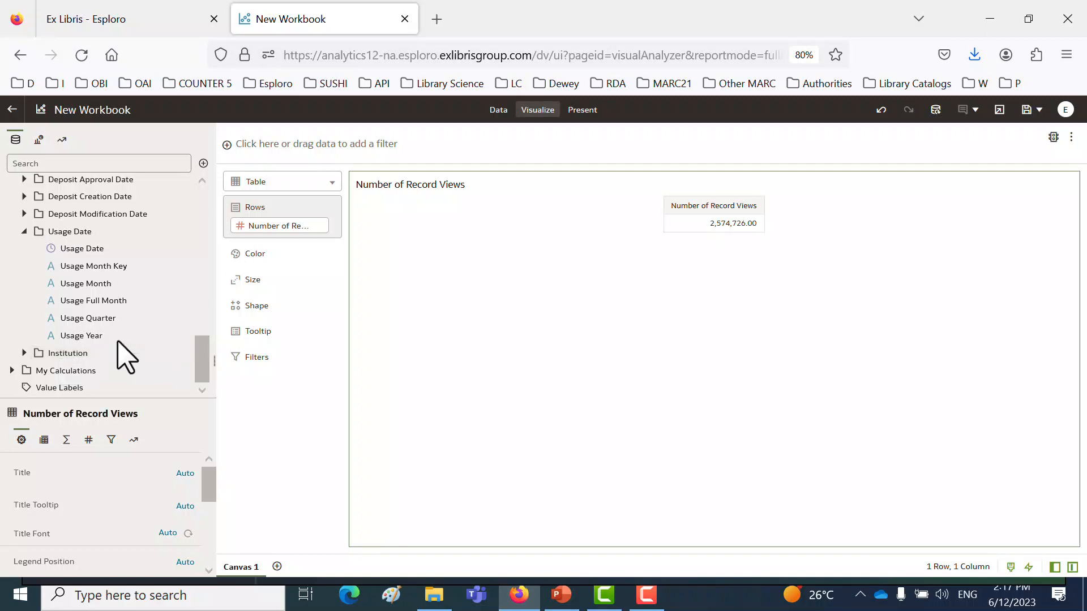
{"action": "left_click_drag", "start_coordinate": [79, 337], "coordinate": [300, 162]}
{"action": "scroll", "coordinate": [274, 306], "scroll_direction": "down", "scroll_amount": 12}
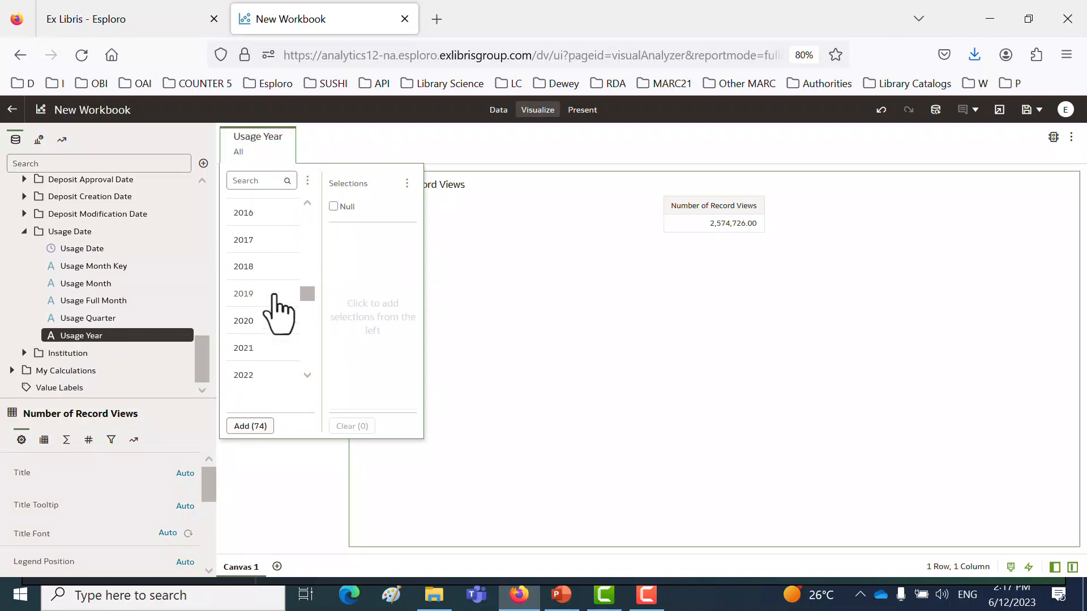
{"action": "left_click", "coordinate": [252, 349]}
{"action": "left_click", "coordinate": [252, 350]}
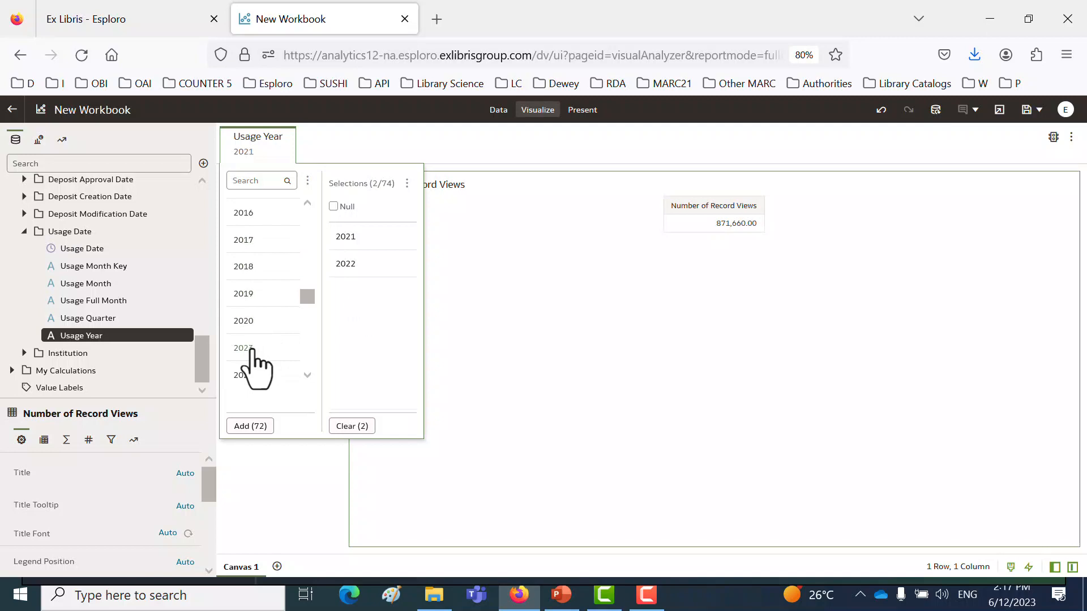
{"action": "left_click", "coordinate": [252, 350]}
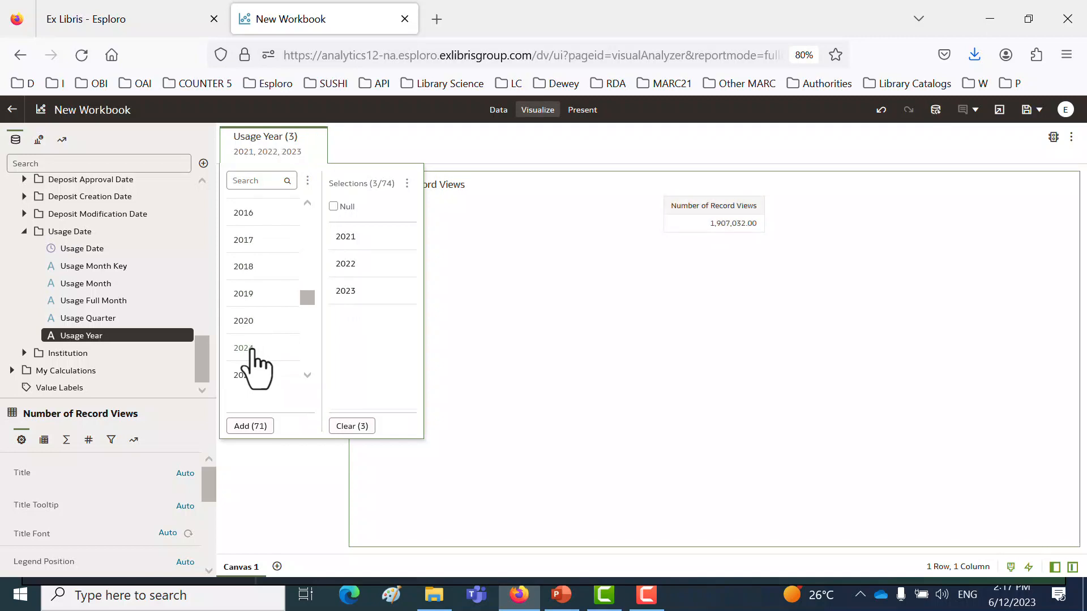
- Delete the Usage Year filter from the canvas
{"action": "mouse_move", "coordinate": [322, 148]}
{"action": "left_click", "coordinate": [320, 137]}
{"action": "left_click", "coordinate": [357, 209]}
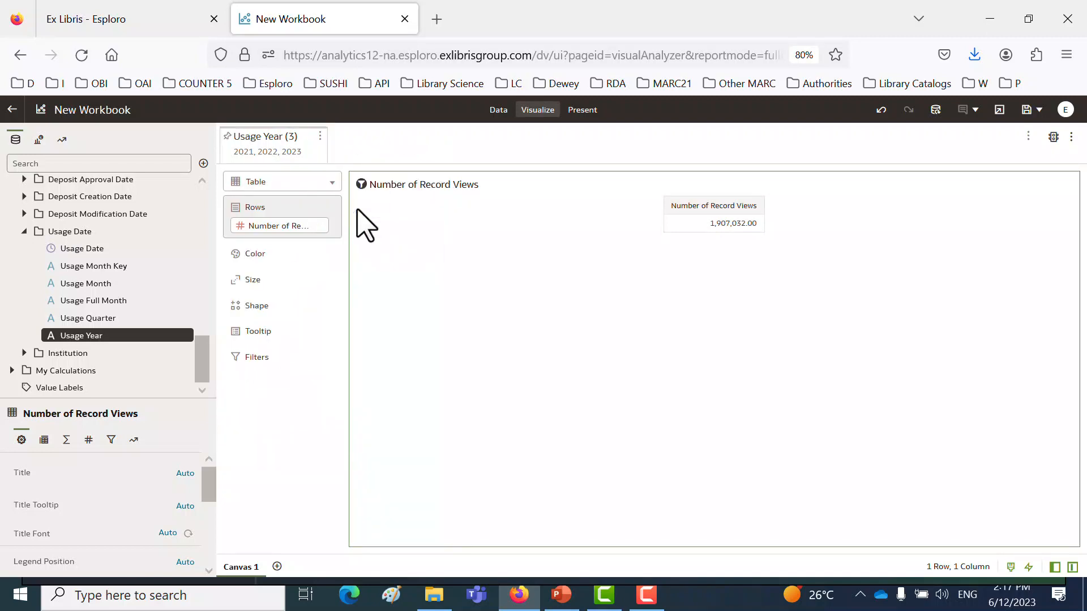
- Add an expression filter with the expression Usage Year >= '2021' and validate it
{"action": "mouse_move", "coordinate": [1026, 143]}
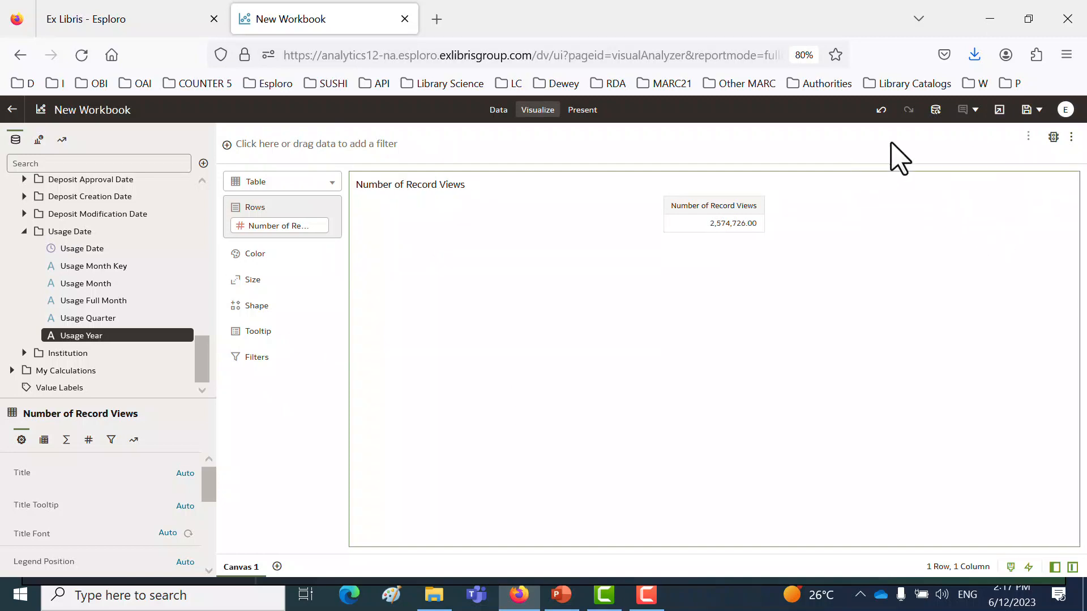
{"action": "left_click", "coordinate": [1028, 138]}
{"action": "left_click", "coordinate": [1029, 154]}
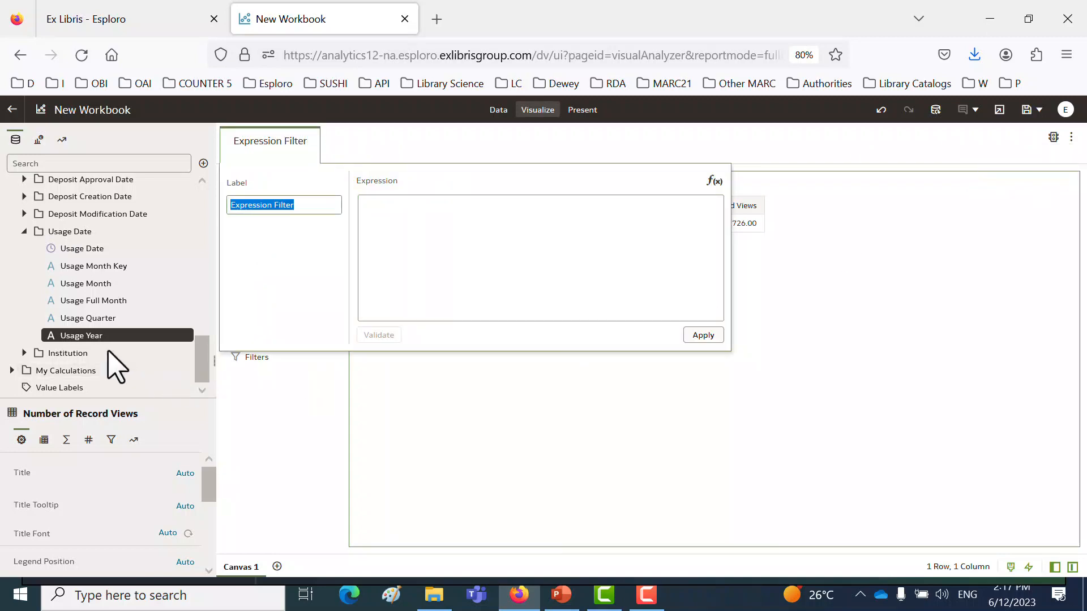
{"action": "left_click_drag", "start_coordinate": [87, 344], "coordinate": [428, 227]}
{"action": "left_click", "coordinate": [431, 211]}
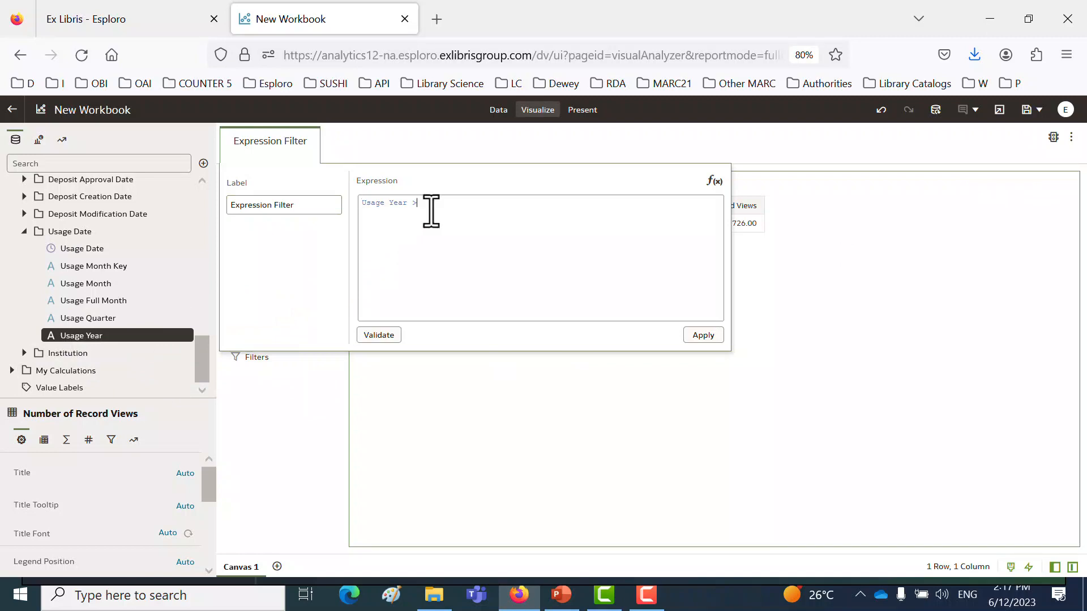
{"action": "type", "text": ">= '2021'"}
{"action": "left_click", "coordinate": [379, 335]}
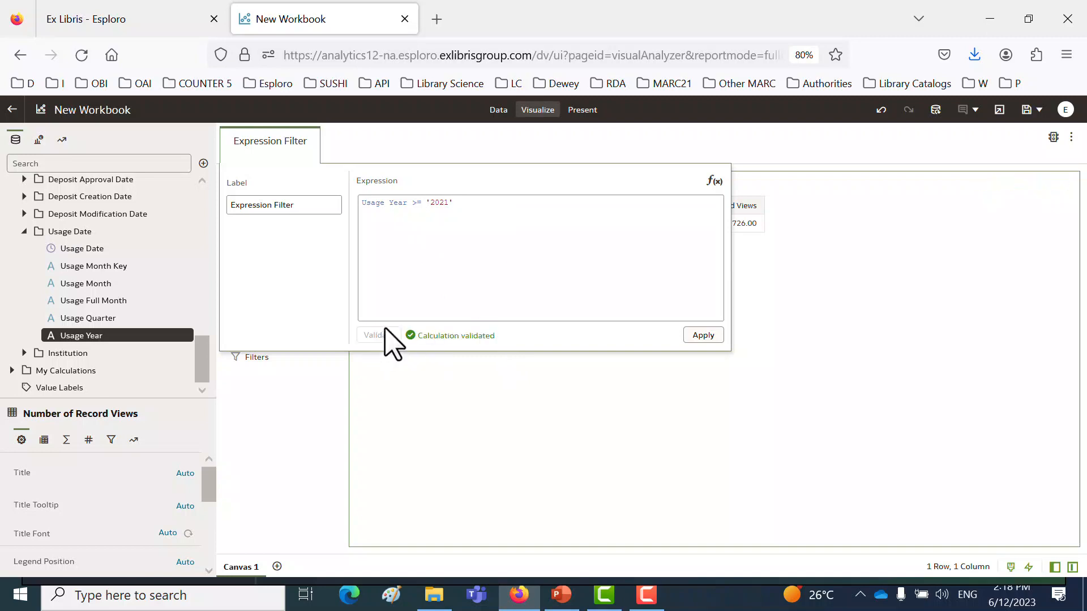
- Remove the opening quotation mark before 2021 in the expression and validate it again
{"action": "left_click", "coordinate": [431, 202]}
{"action": "key", "text": "BackSpace"}
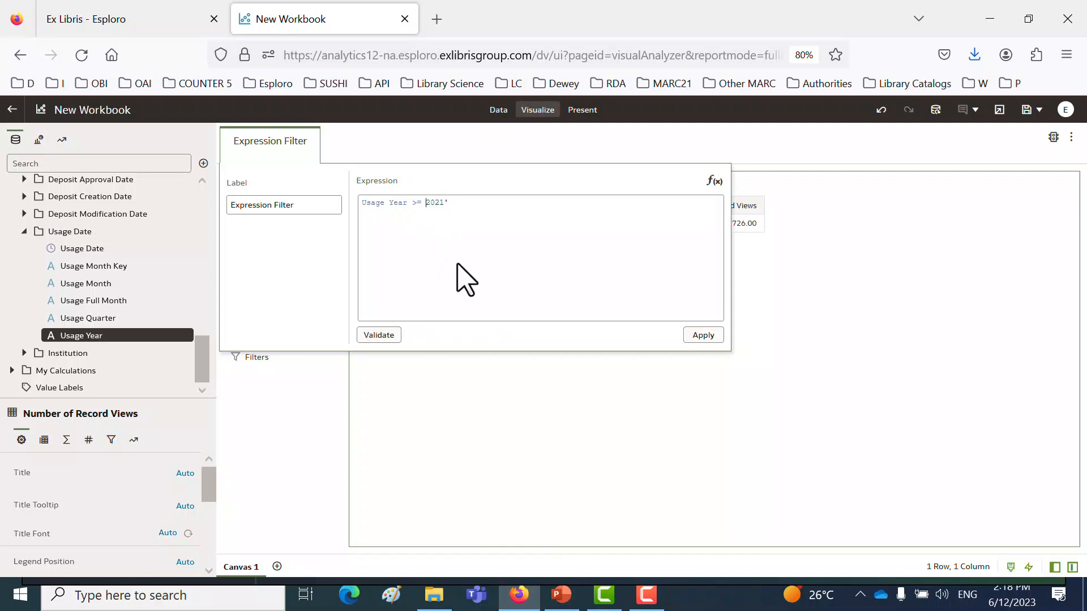
{"action": "left_click", "coordinate": [385, 335]}
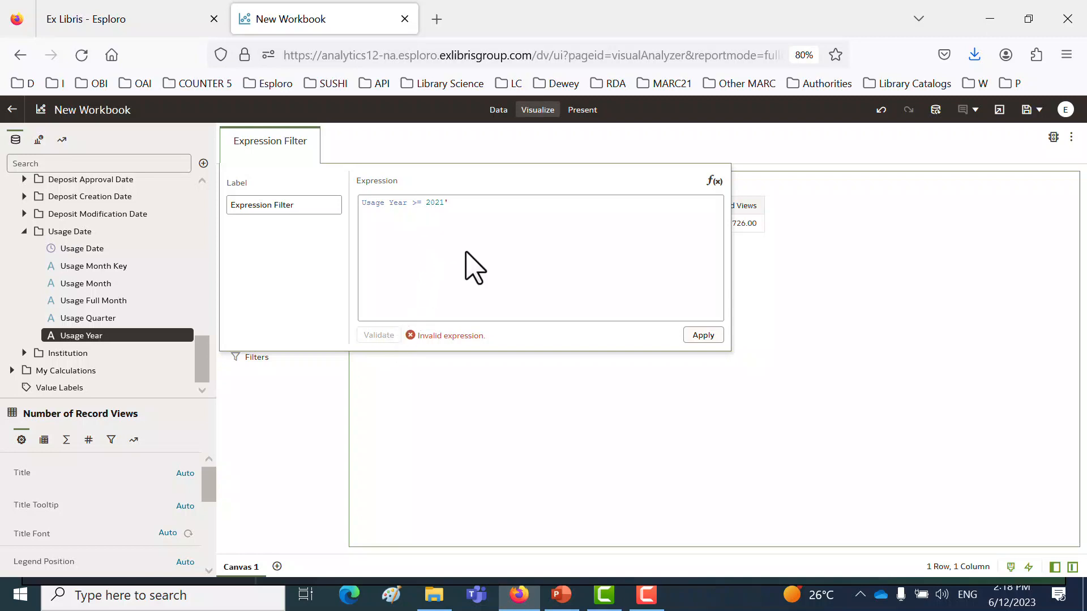
- Restore the quotation mark so the expression reads Usage Year >= '2021', validate it and apply the filter
{"action": "type", "text": "'"}
{"action": "left_click", "coordinate": [379, 339]}
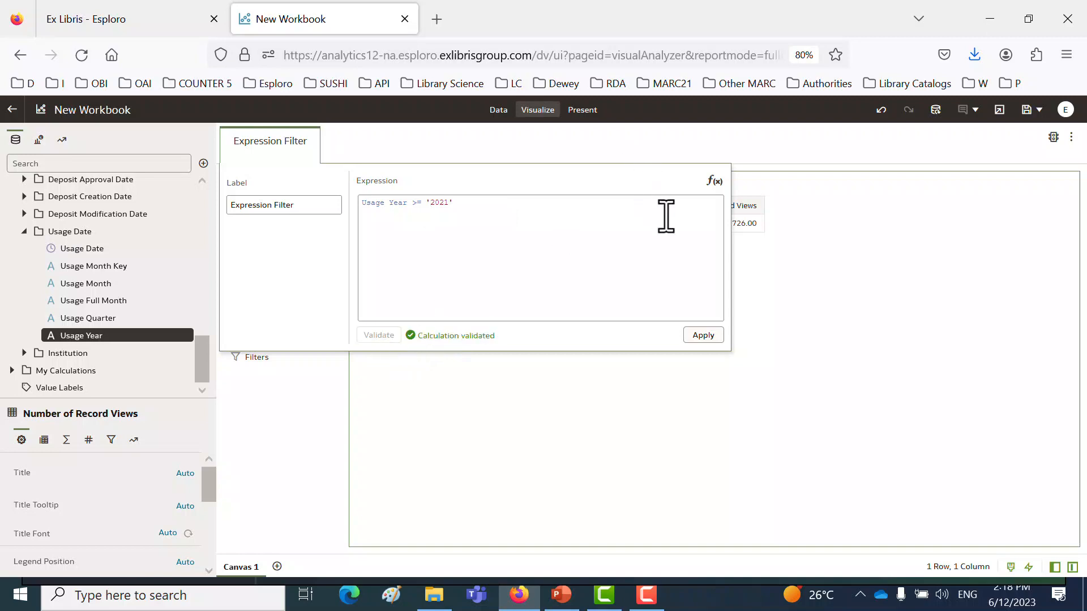
{"action": "left_click", "coordinate": [702, 336]}
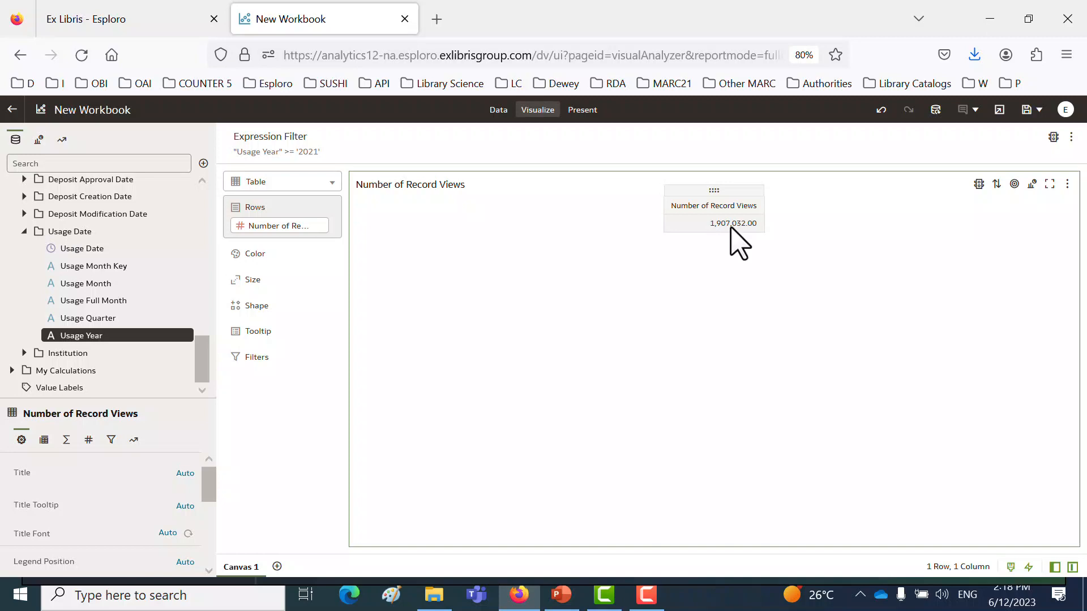
- Add Country from Asset Usage Details to the table rows, ahead of Number of Record Views
{"action": "scroll", "coordinate": [121, 281], "scroll_direction": "up", "scroll_amount": 10}
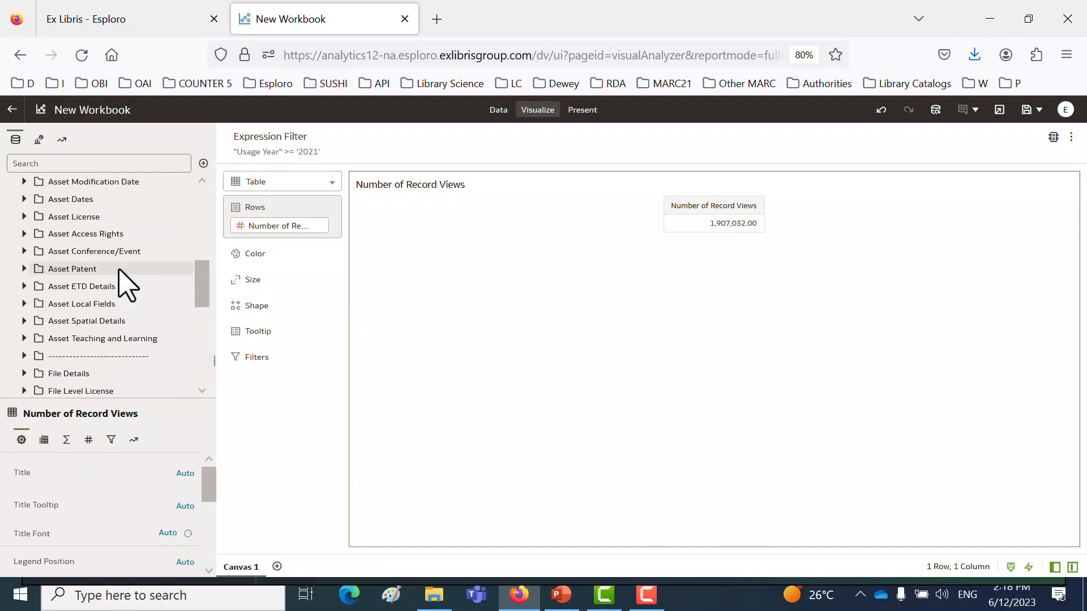
{"action": "scroll", "coordinate": [121, 280], "scroll_direction": "up", "scroll_amount": 2}
{"action": "scroll", "coordinate": [122, 280], "scroll_direction": "down", "scroll_amount": 3}
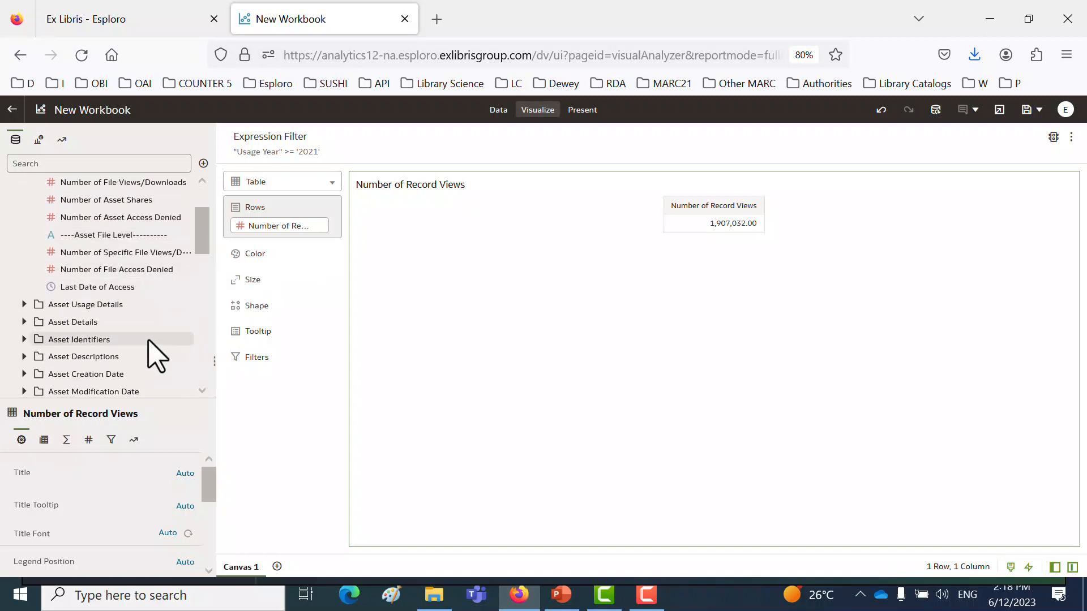
{"action": "left_click", "coordinate": [24, 305]}
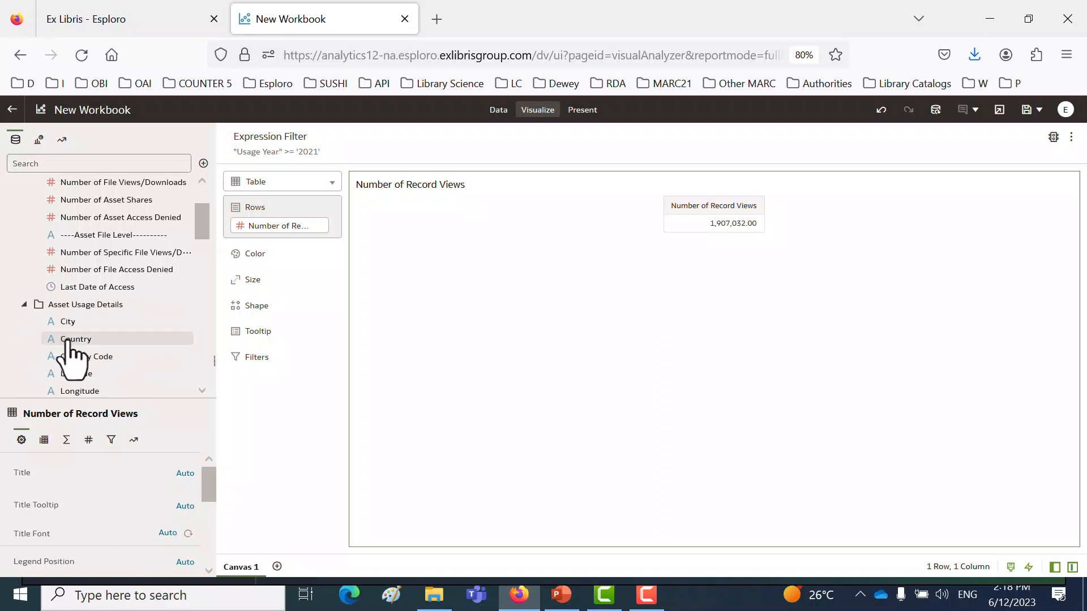
{"action": "left_click_drag", "start_coordinate": [68, 347], "coordinate": [246, 212]}
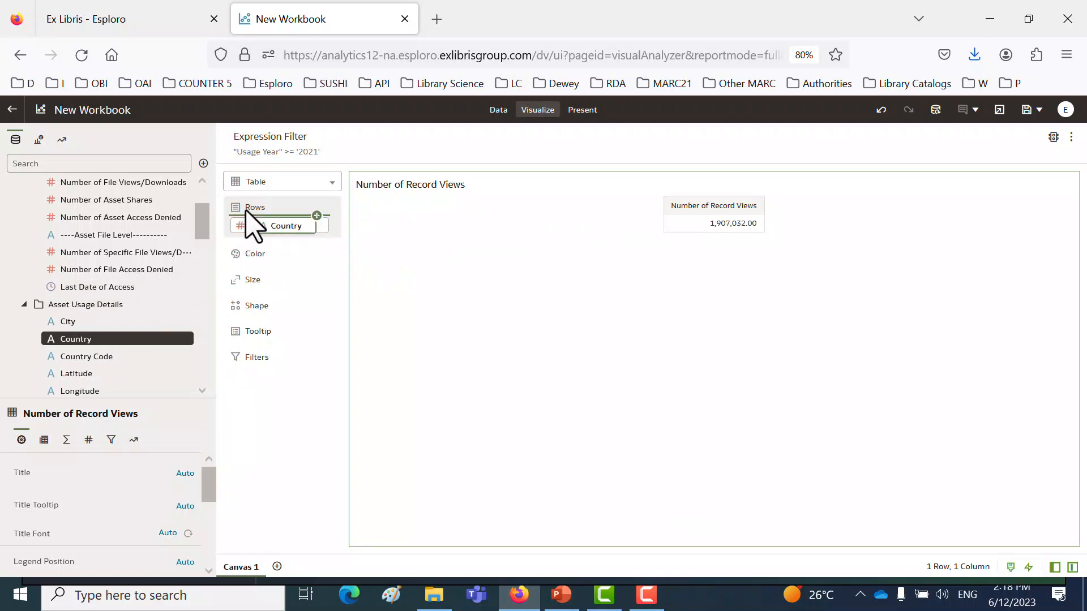
{"action": "left_click_drag", "start_coordinate": [248, 214], "coordinate": [249, 216]}
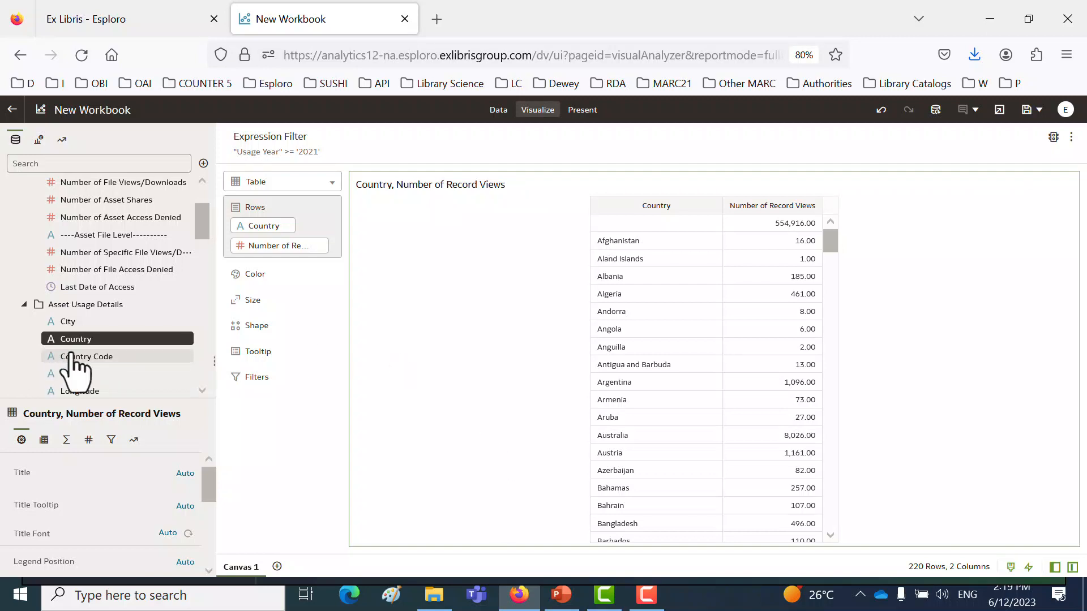
- Add a Country filter with Null selected and set it to exclude the selection
{"action": "left_click_drag", "start_coordinate": [72, 346], "coordinate": [395, 146]}
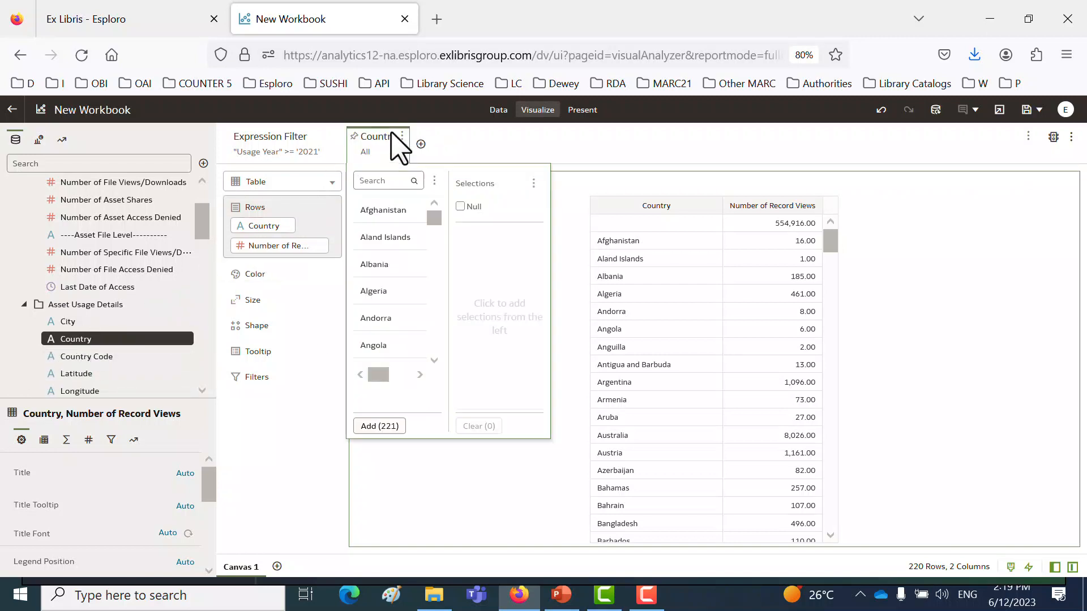
{"action": "left_click", "coordinate": [469, 206]}
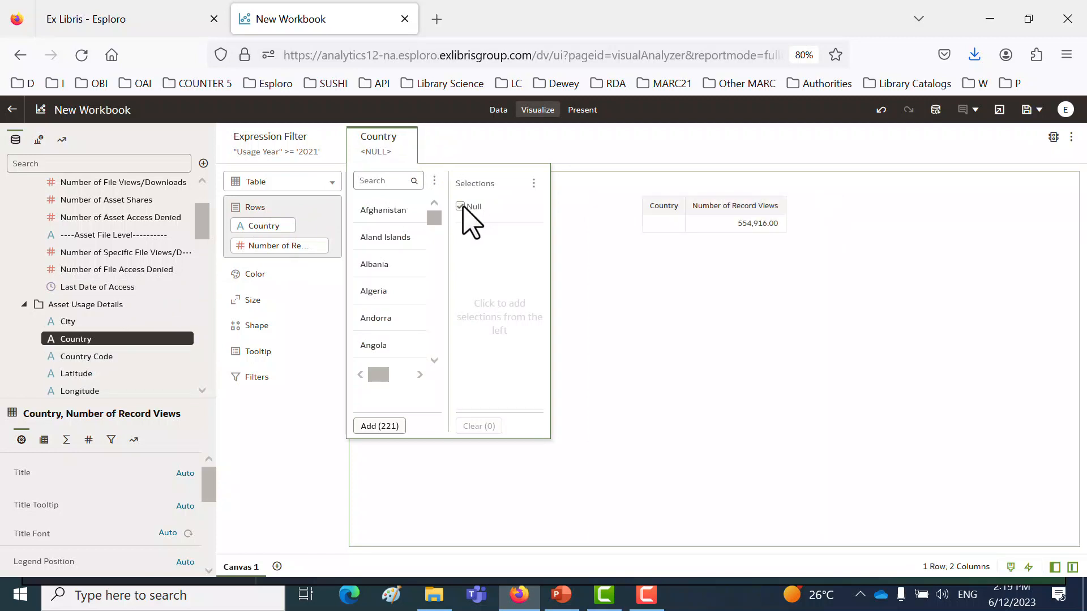
{"action": "left_click", "coordinate": [533, 183]}
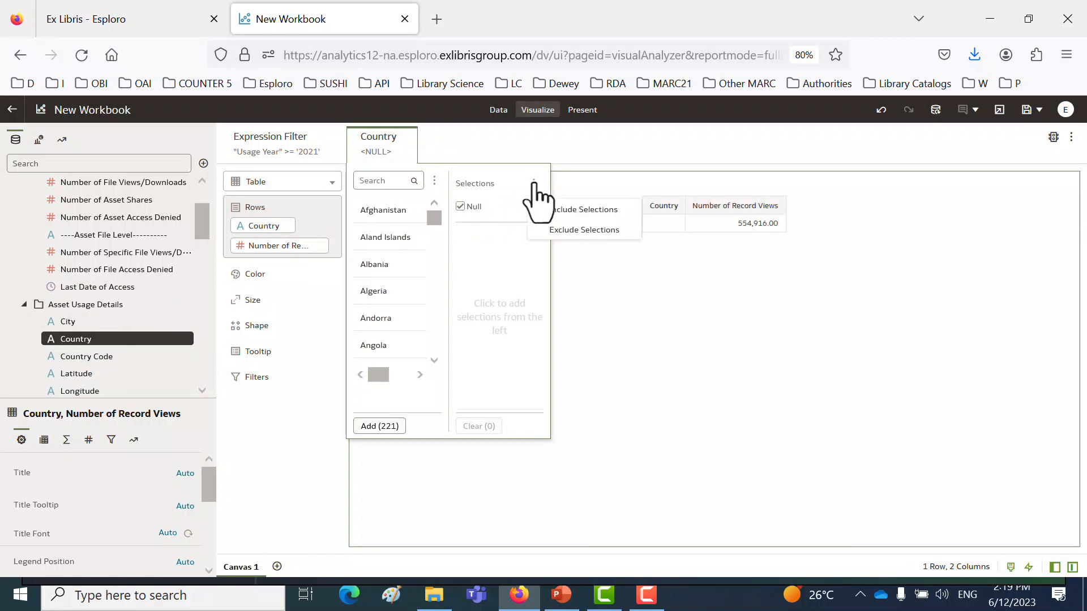
{"action": "left_click", "coordinate": [556, 231]}
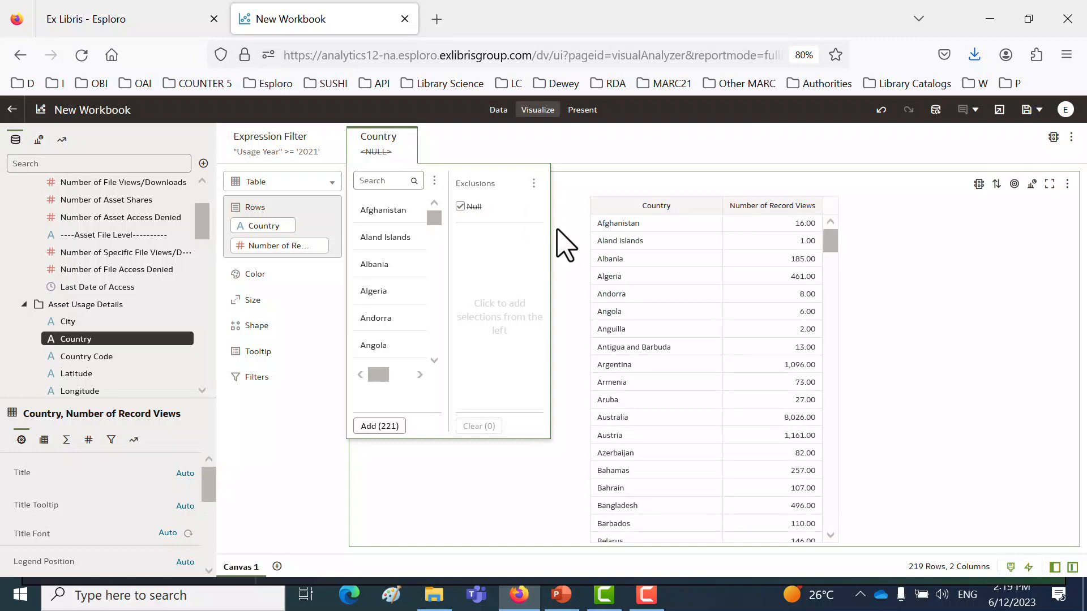
{"action": "left_click", "coordinate": [566, 173]}
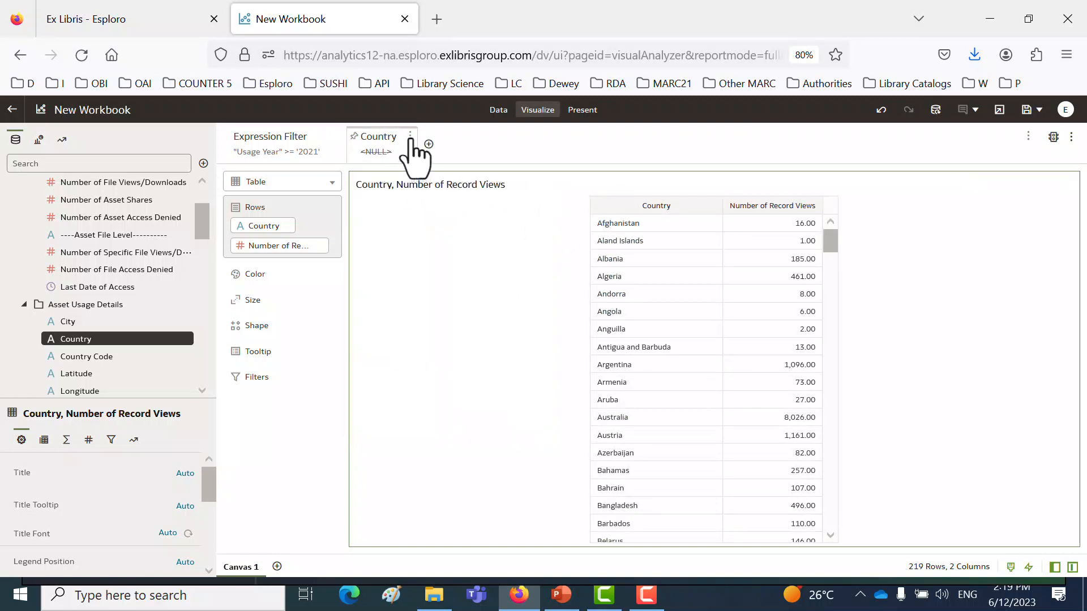
- Delete the Country filter from the canvas
{"action": "left_click", "coordinate": [409, 137]}
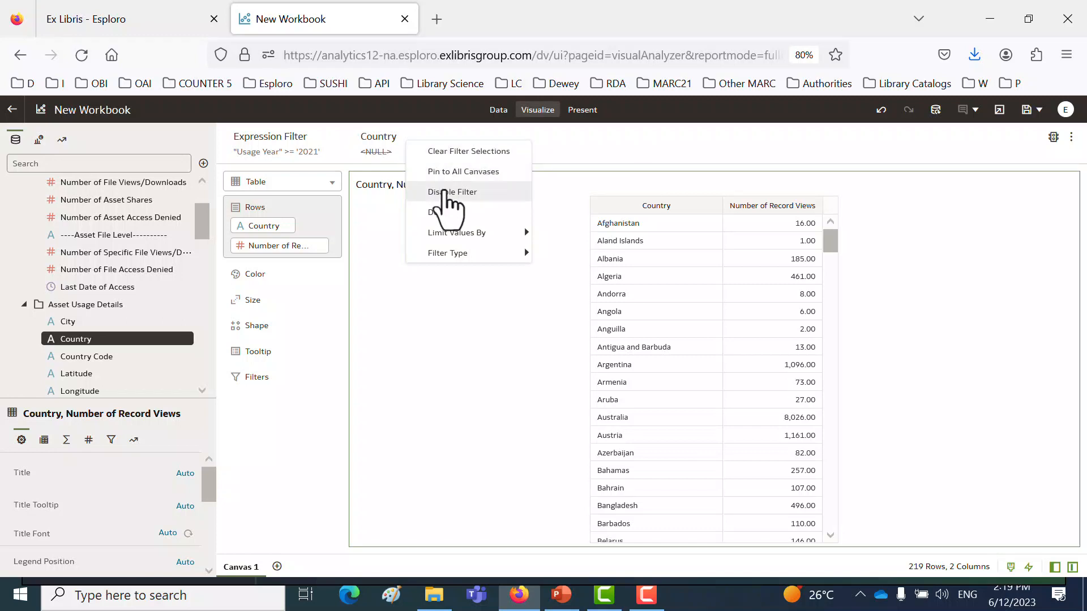
{"action": "left_click", "coordinate": [455, 213]}
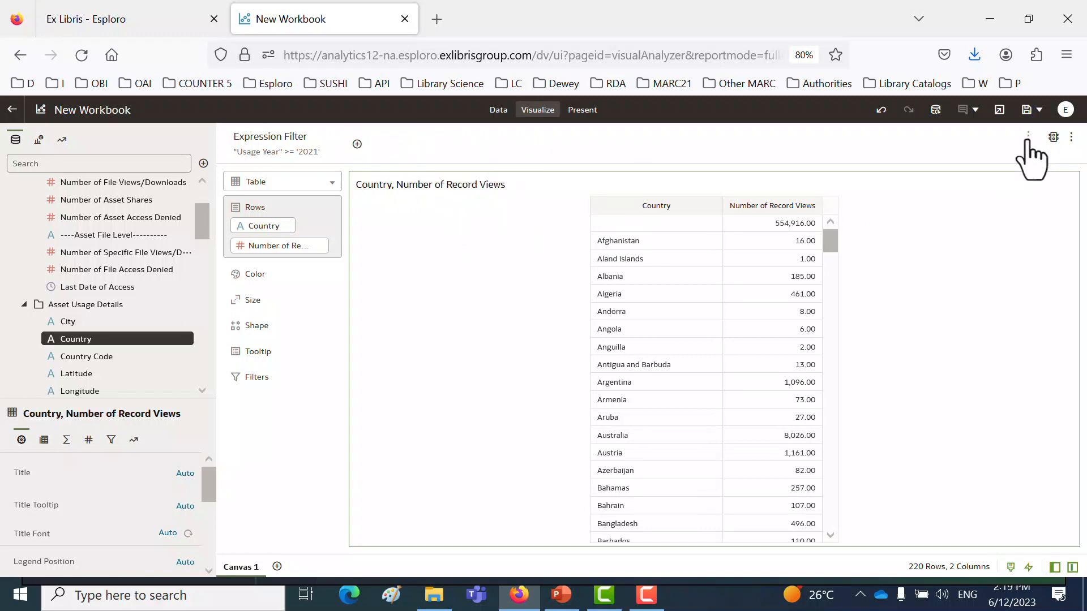
- Add an expression filter reading Country is not NULL, validate the expression and apply it
{"action": "left_click", "coordinate": [1028, 138]}
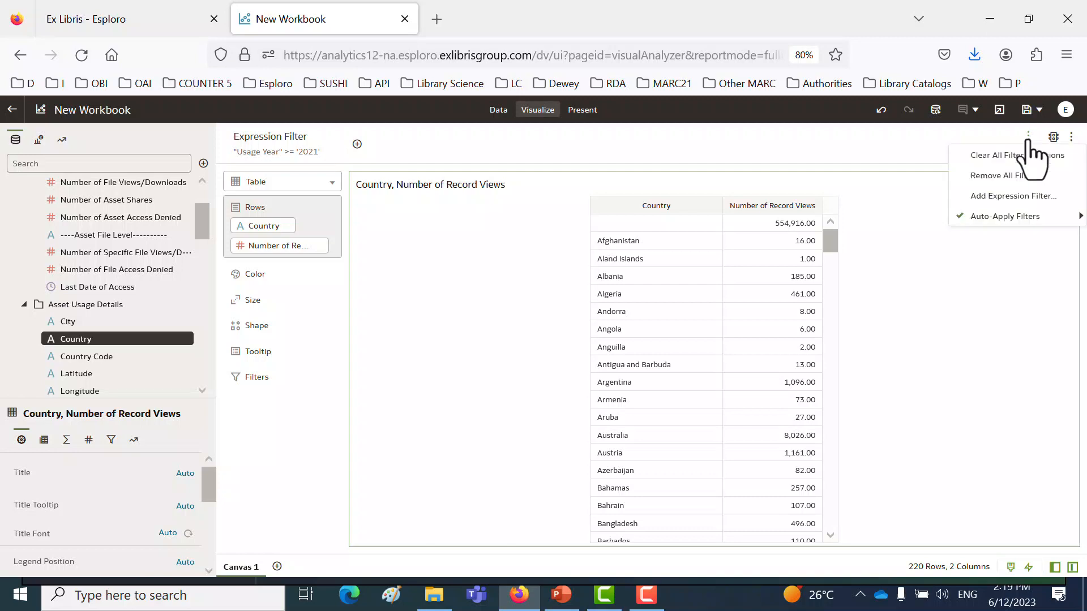
{"action": "left_click", "coordinate": [1013, 197]}
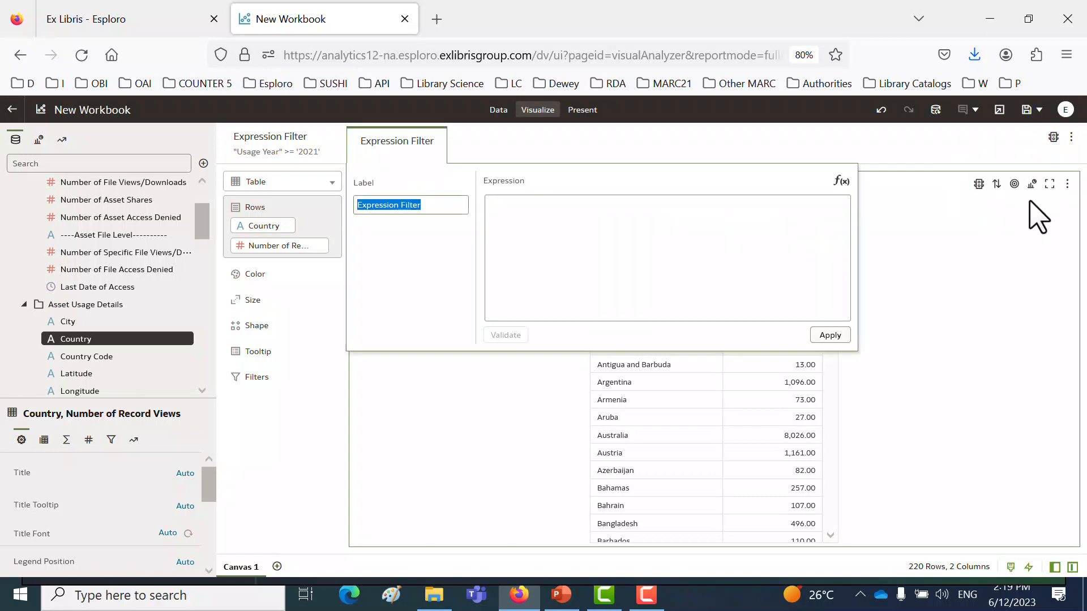
{"action": "left_click_drag", "start_coordinate": [65, 340], "coordinate": [622, 232]}
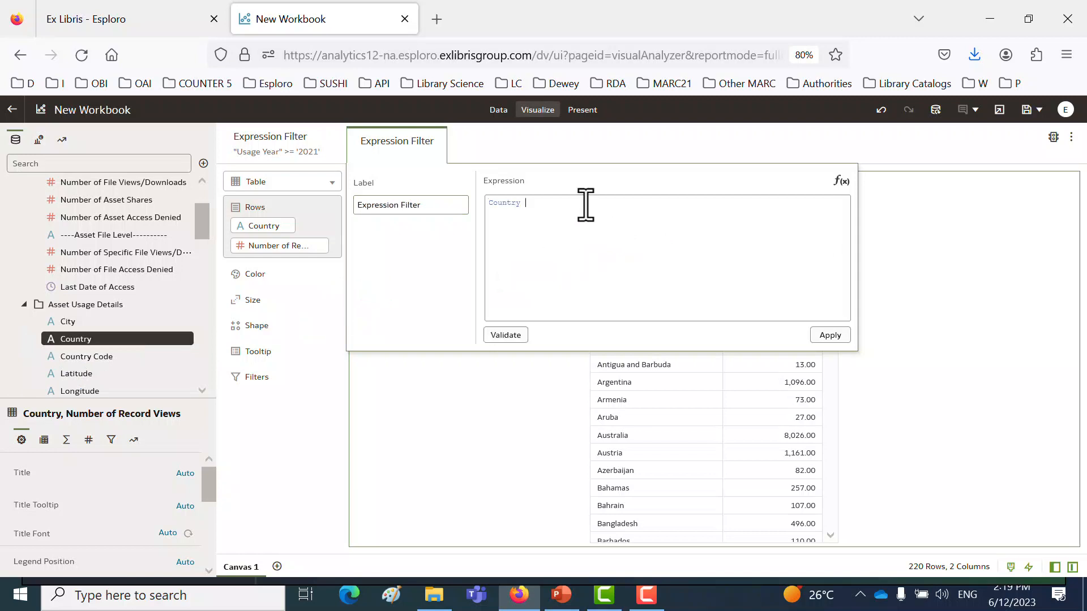
{"action": "type", "text": "is not NULL"}
{"action": "left_click", "coordinate": [505, 335]}
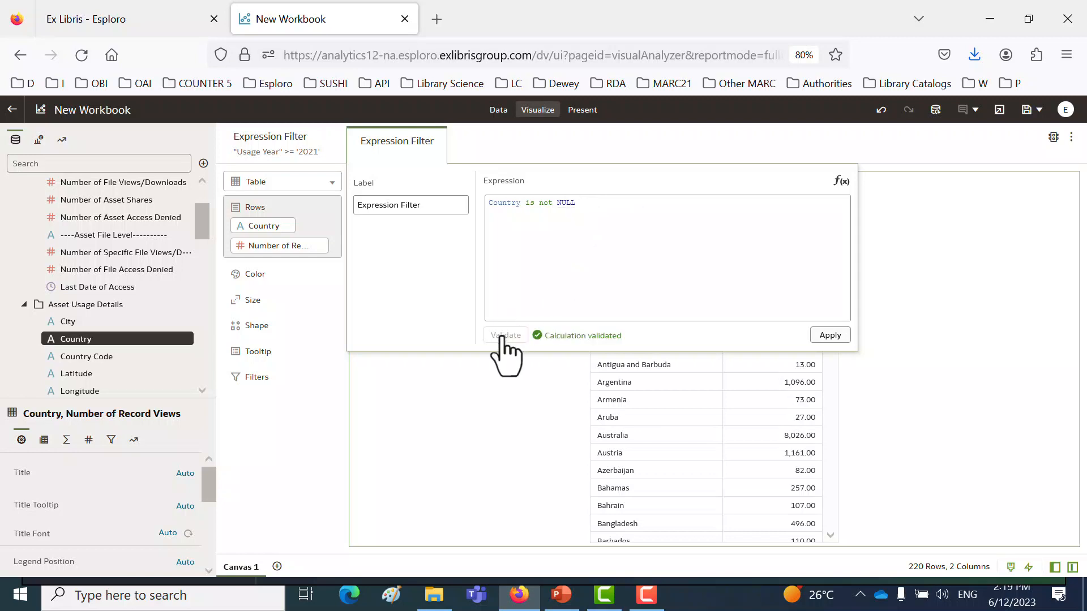
{"action": "left_click", "coordinate": [844, 338]}
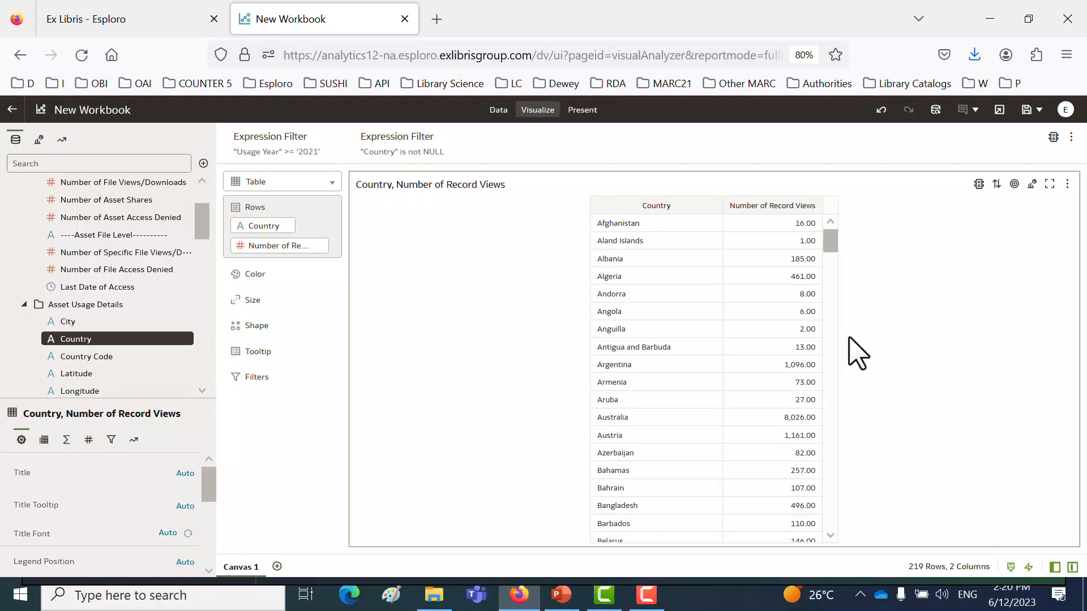
- Add Number of Record Views as a filter with its range starting at 1,000
{"action": "scroll", "coordinate": [803, 368], "scroll_direction": "down", "scroll_amount": 10}
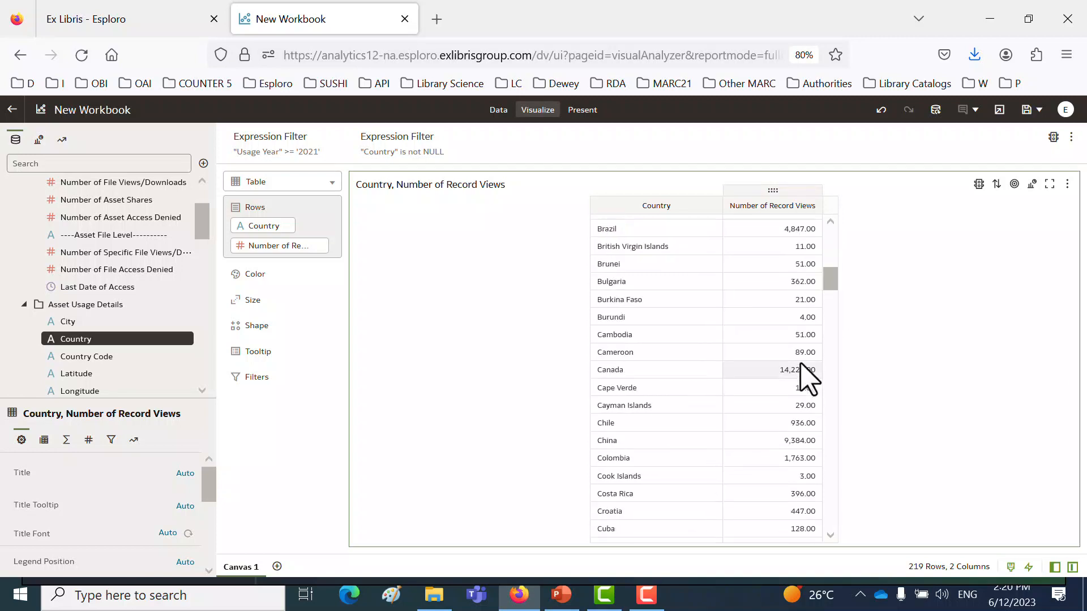
{"action": "scroll", "coordinate": [807, 378], "scroll_direction": "down", "scroll_amount": 3}
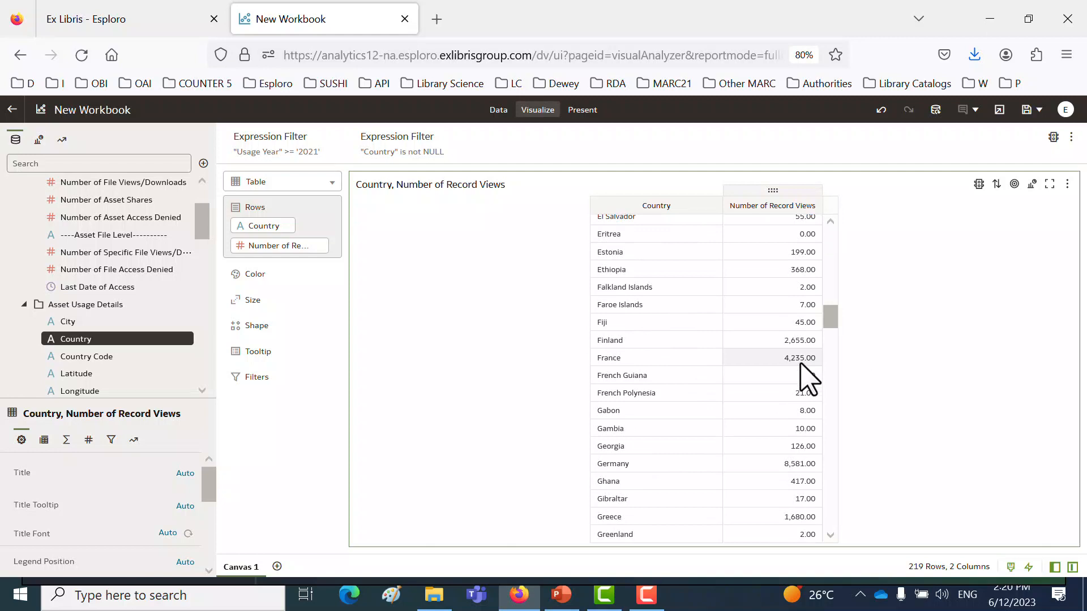
{"action": "scroll", "coordinate": [806, 377], "scroll_direction": "up", "scroll_amount": 20}
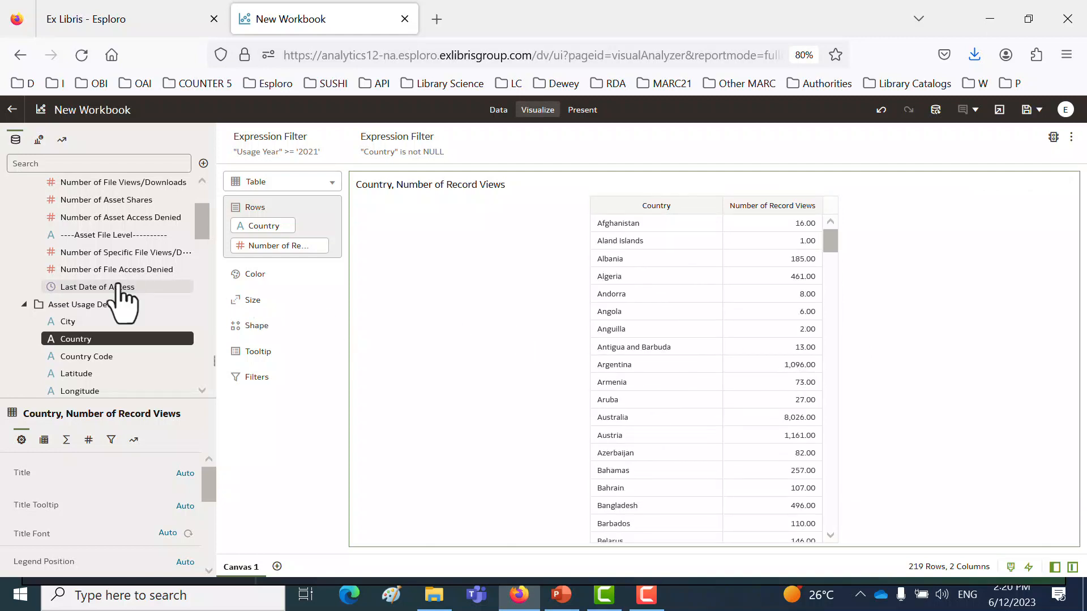
{"action": "scroll", "coordinate": [116, 283], "scroll_direction": "up", "scroll_amount": 3}
{"action": "left_click_drag", "start_coordinate": [96, 240], "coordinate": [542, 154]}
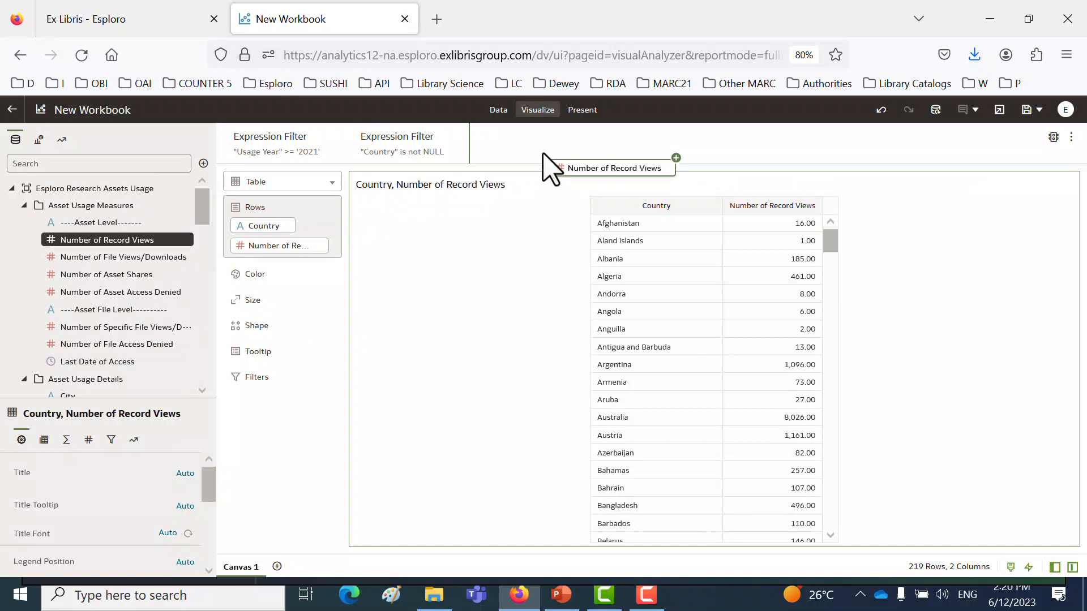
{"action": "left_click_drag", "start_coordinate": [542, 154], "coordinate": [498, 162]}
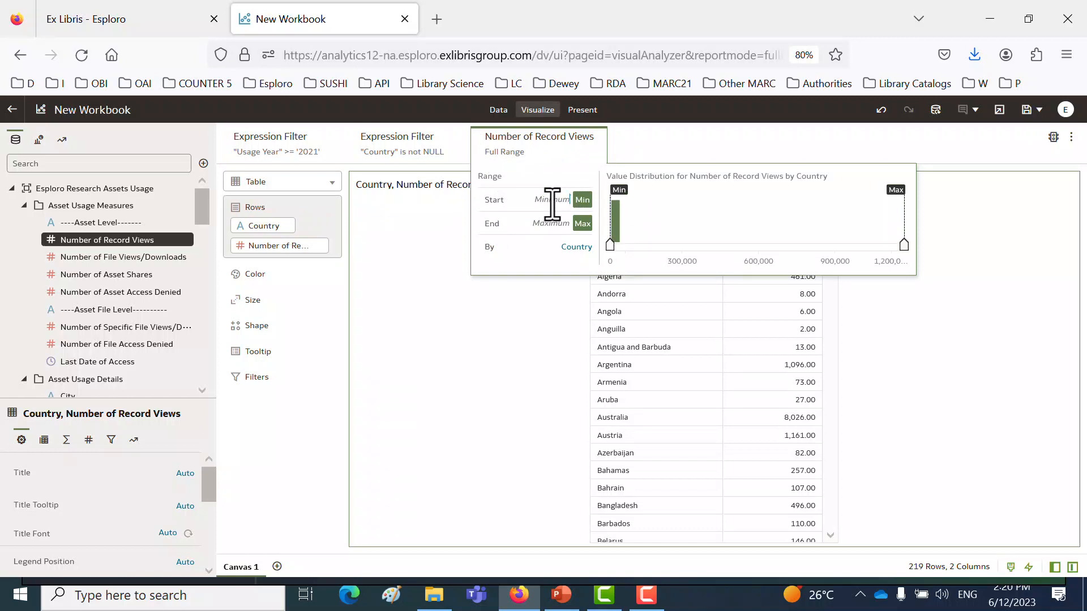
{"action": "type", "text": "1000"}
{"action": "key", "text": "Return"}
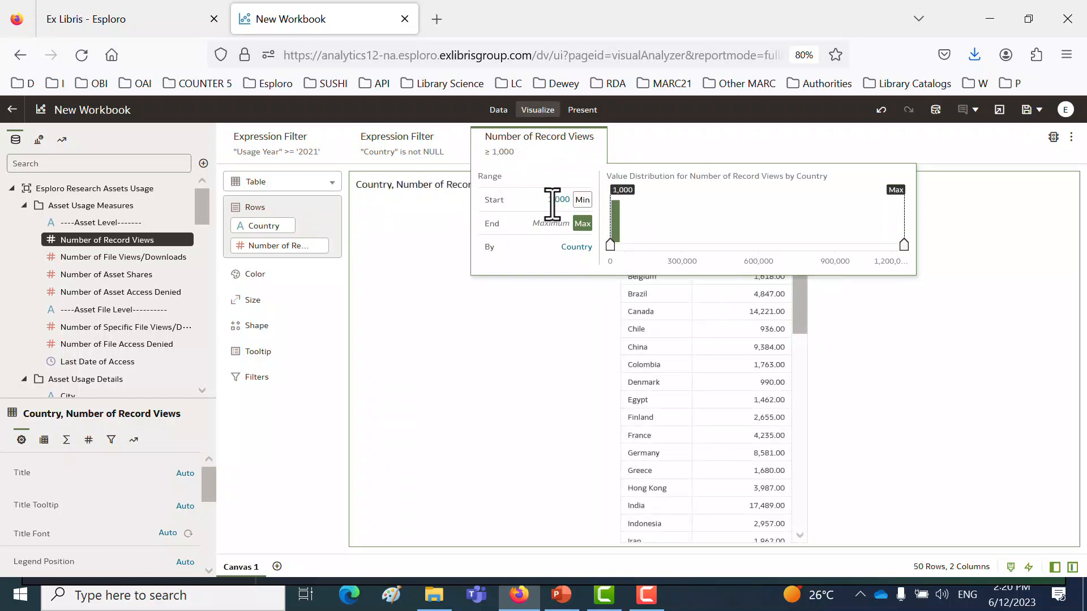
{"action": "left_click", "coordinate": [720, 142]}
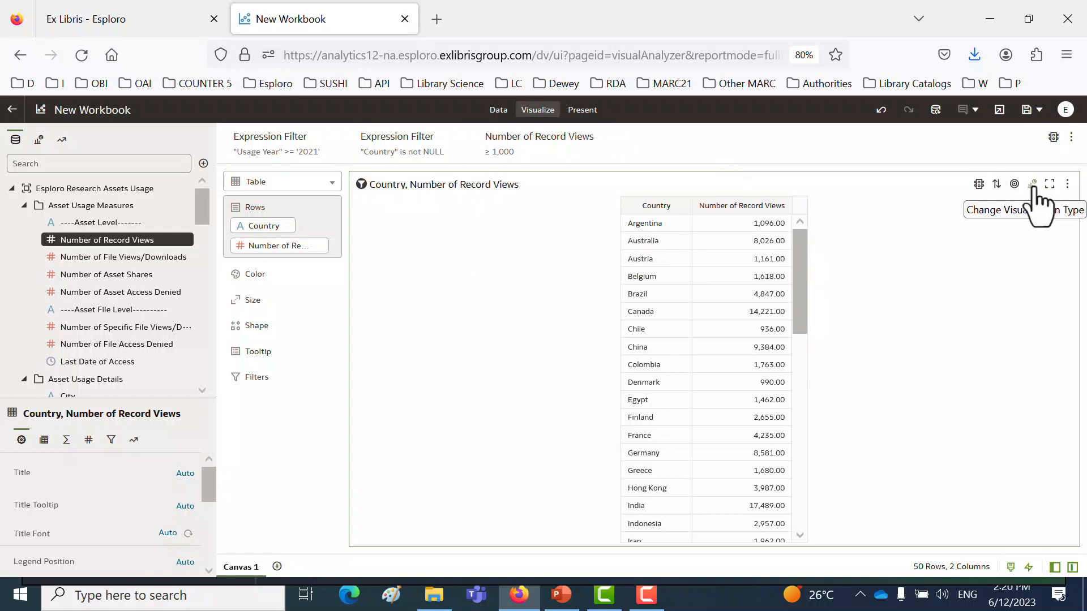
- Duplicate the country table visualization and change the copy to a Map
{"action": "right_click", "coordinate": [918, 264]}
{"action": "mouse_move", "coordinate": [960, 377]}
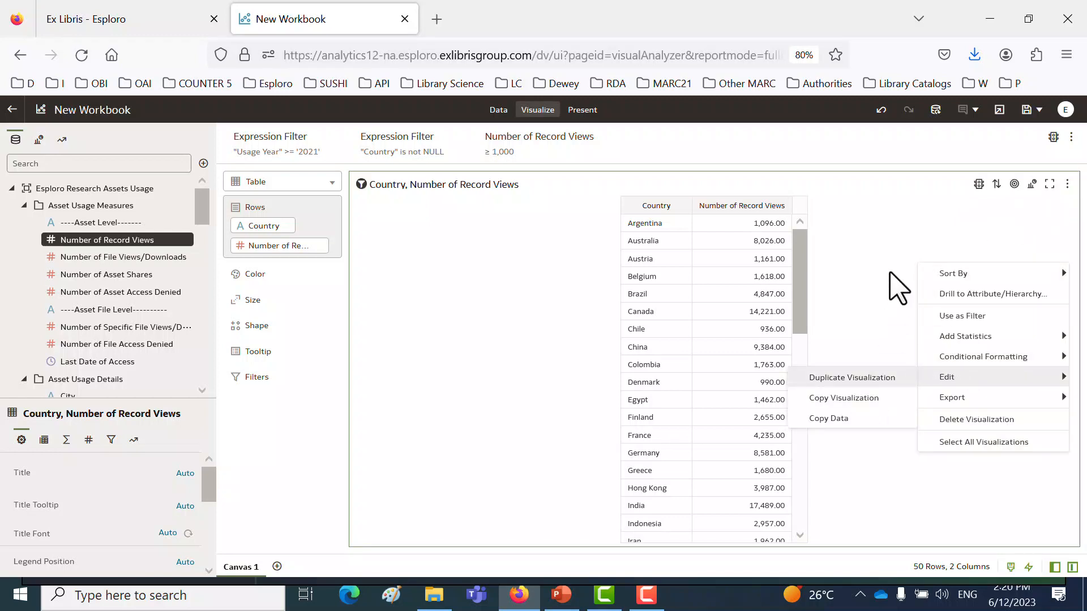
{"action": "left_click", "coordinate": [1068, 187]}
{"action": "mouse_move", "coordinate": [960, 306]}
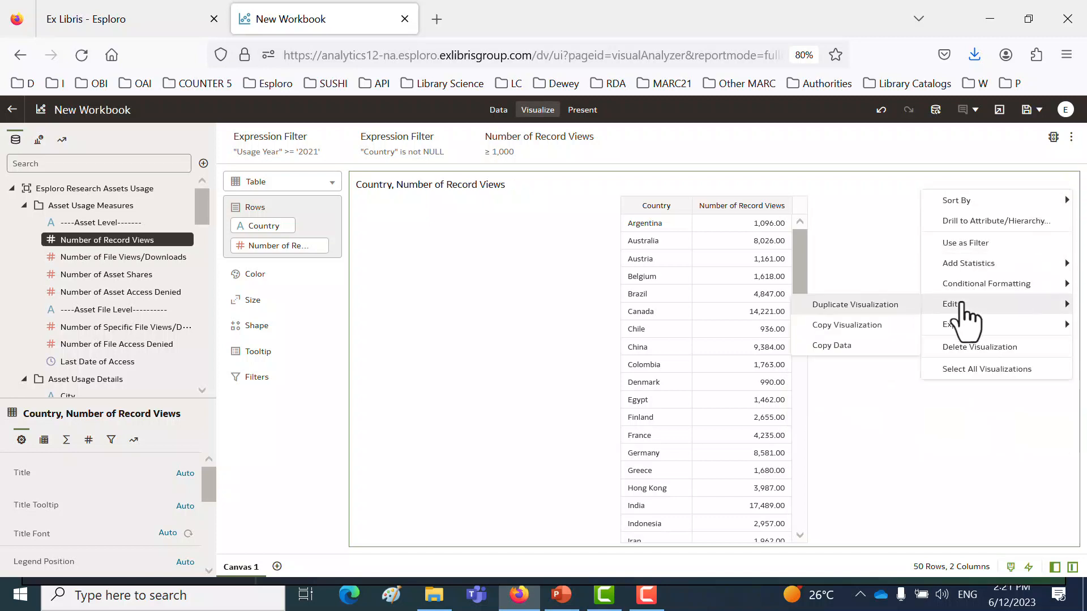
{"action": "left_click", "coordinate": [883, 308]}
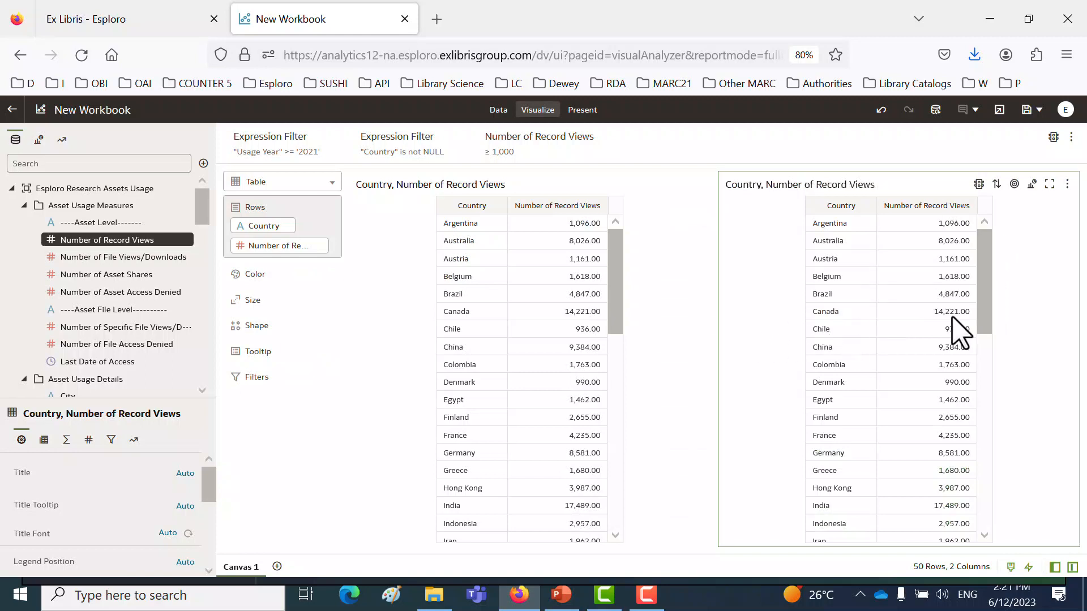
{"action": "left_click", "coordinate": [1032, 186]}
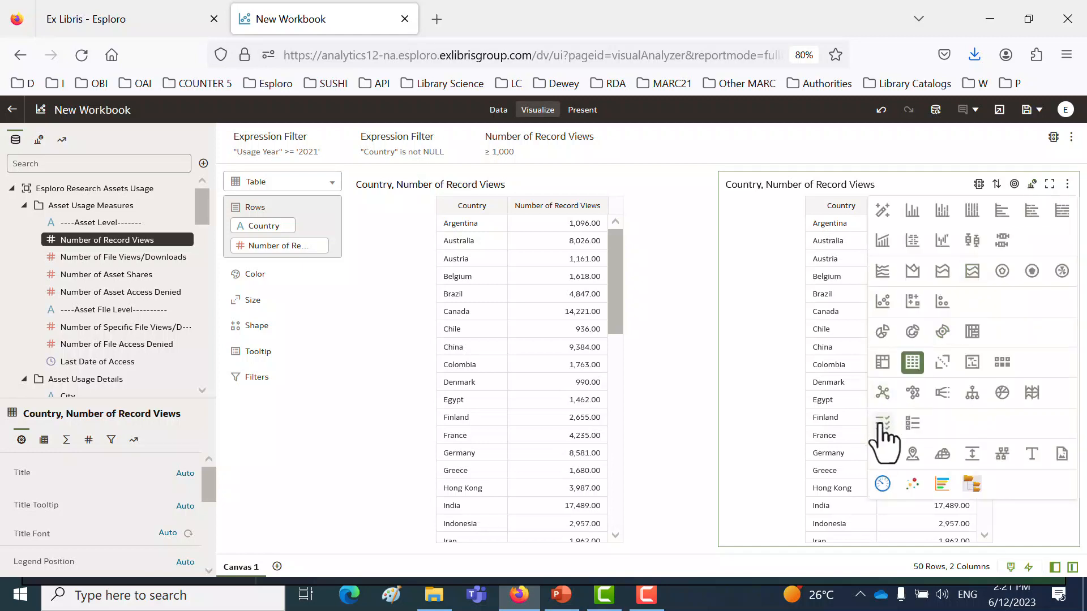
{"action": "left_click", "coordinate": [912, 454]}
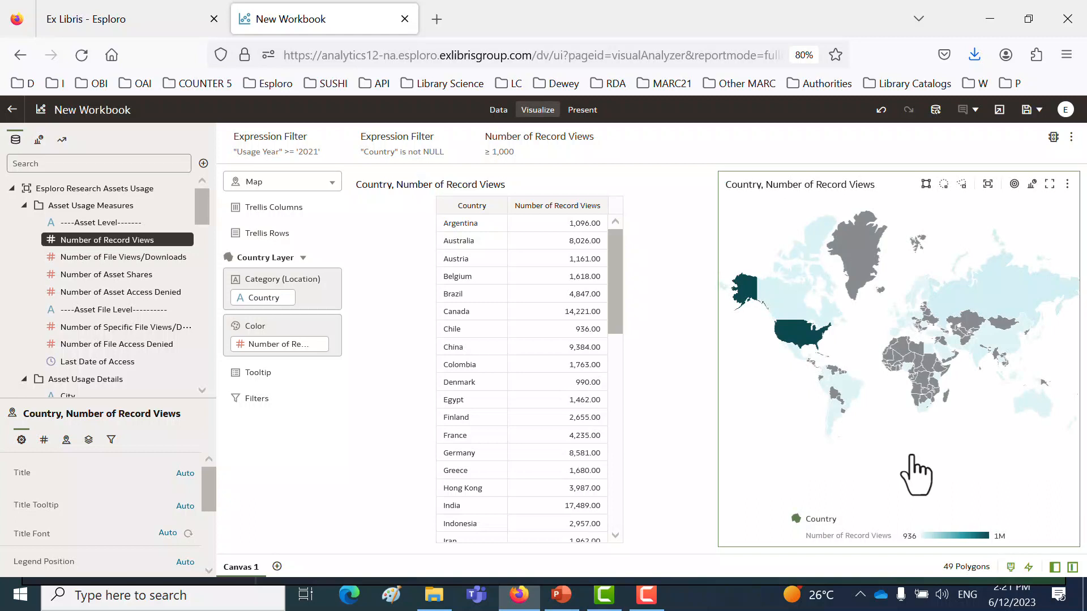
- Collapse the data and visualization settings panes, and narrow the table to give the map more canvas width
{"action": "left_click", "coordinate": [214, 360]}
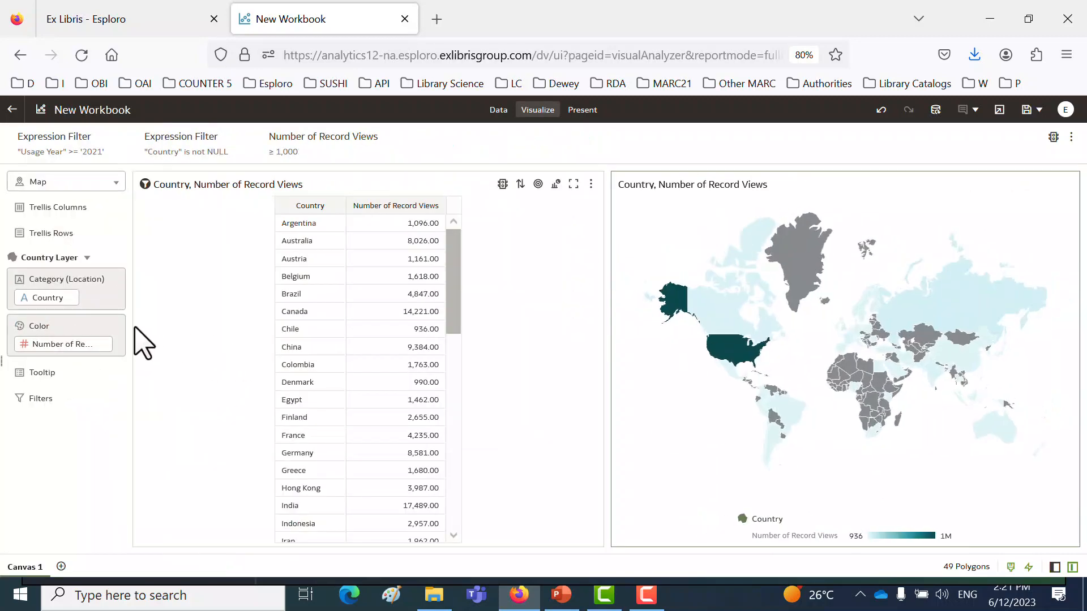
{"action": "left_click_drag", "start_coordinate": [130, 327], "coordinate": [19, 351]}
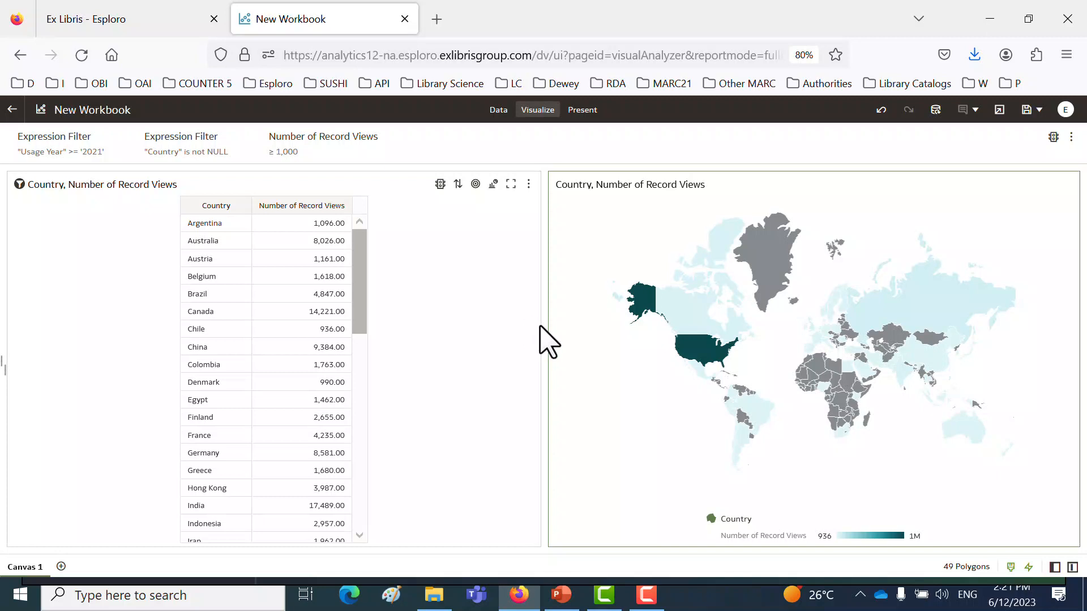
{"action": "left_click_drag", "start_coordinate": [538, 342], "coordinate": [329, 323]}
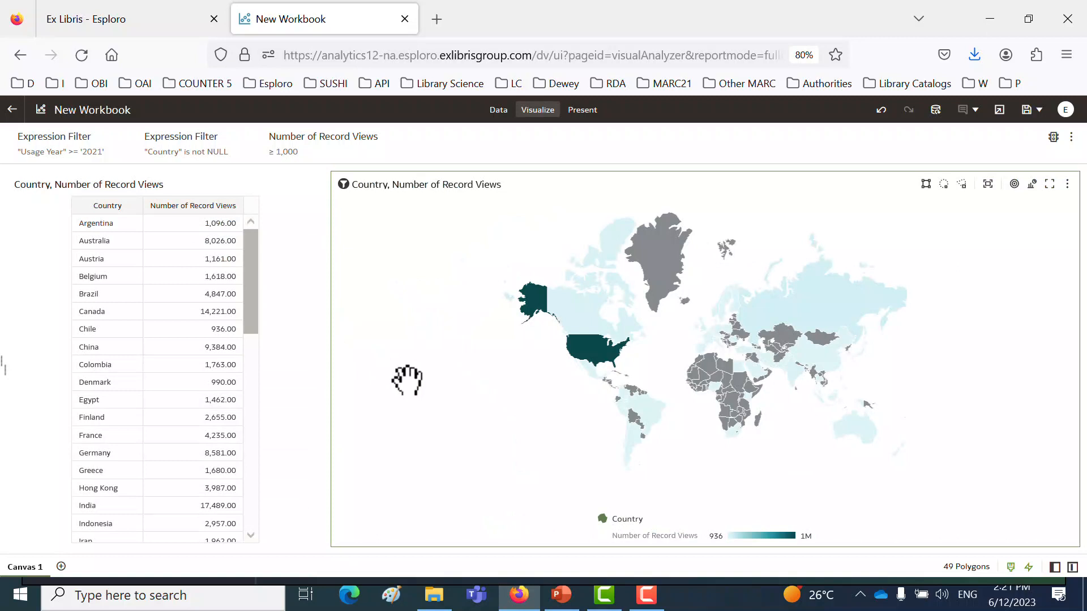
- Sort the table by Number of Record Views from high to low and remove the United States from the results
{"action": "mouse_move", "coordinate": [589, 359]}
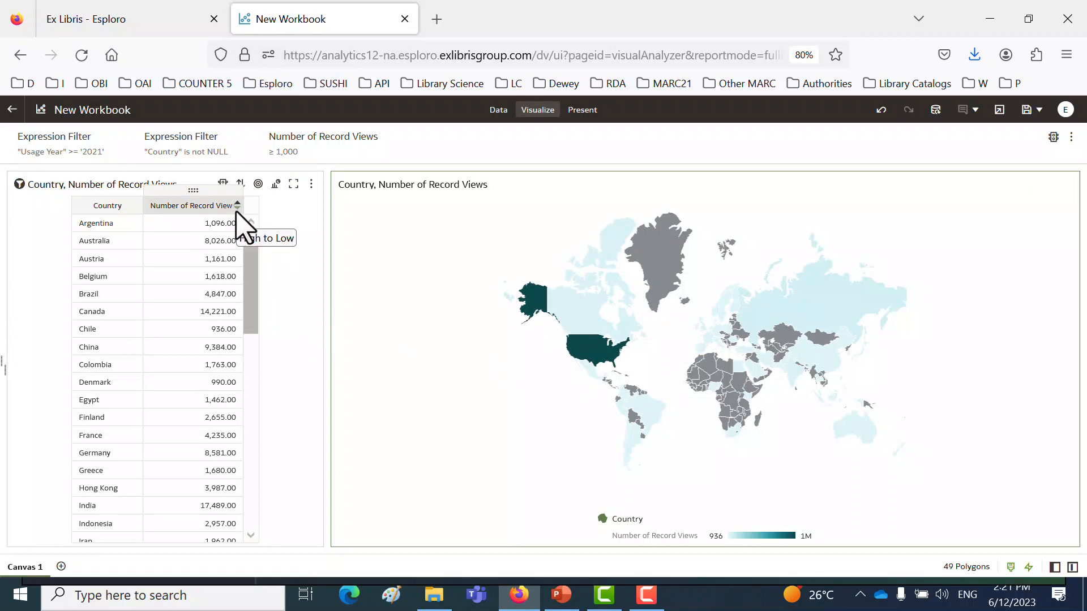
{"action": "left_click", "coordinate": [237, 209]}
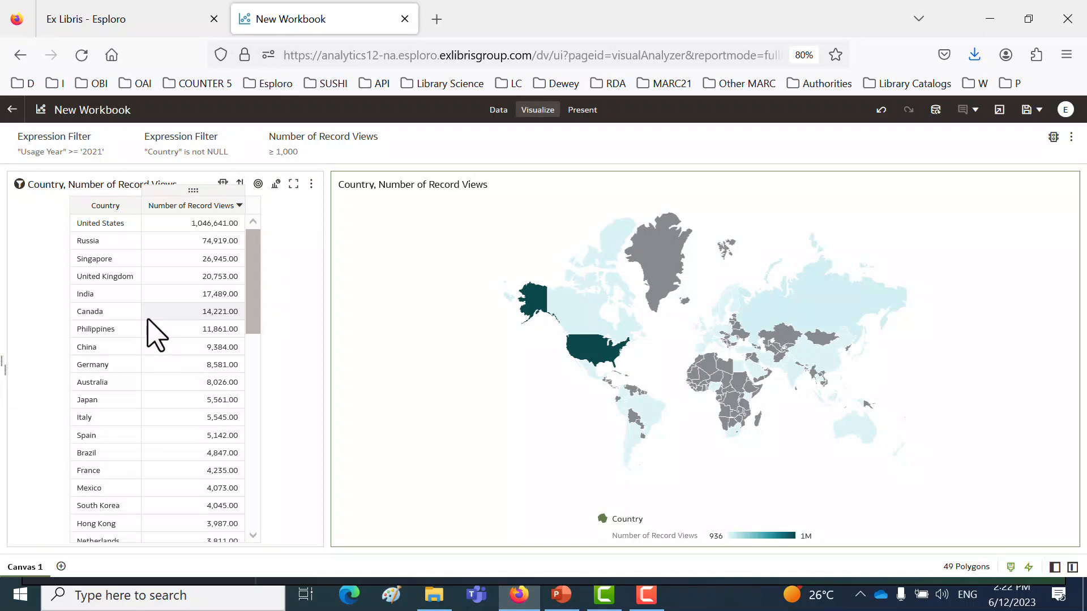
{"action": "left_click", "coordinate": [112, 226]}
{"action": "right_click", "coordinate": [112, 225]}
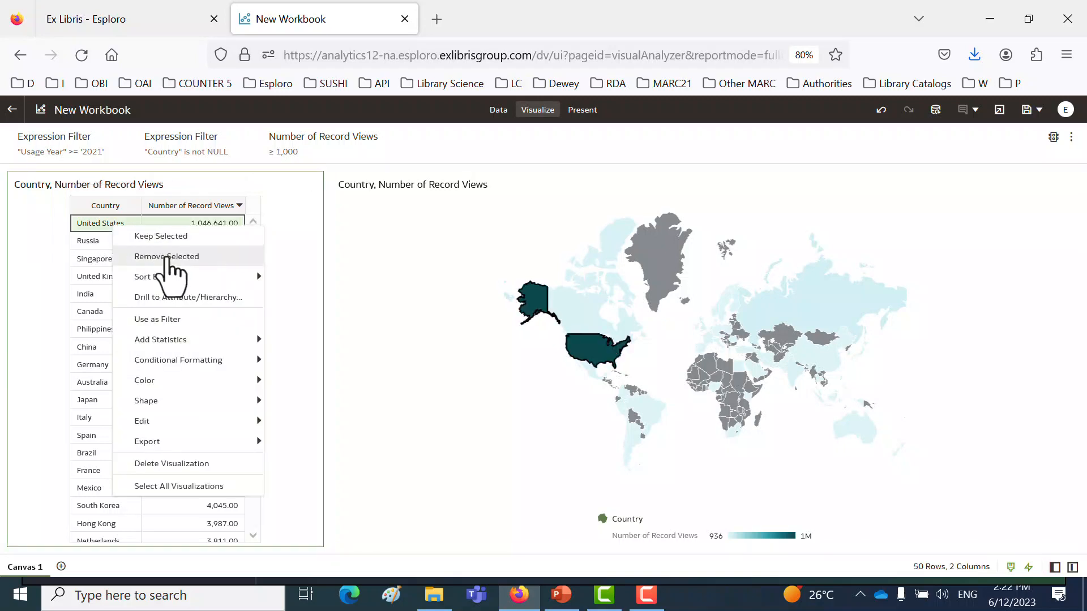
{"action": "left_click", "coordinate": [166, 257]}
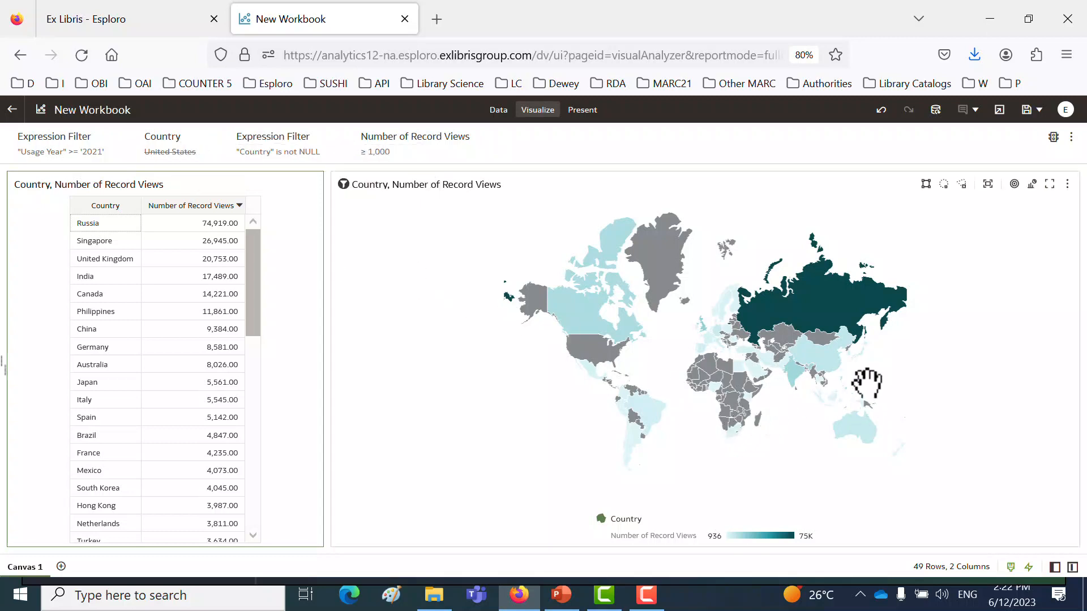
- Select Singapore, Russia, Canada and China in the table one after another to locate each country on the map
{"action": "mouse_move", "coordinate": [813, 315]}
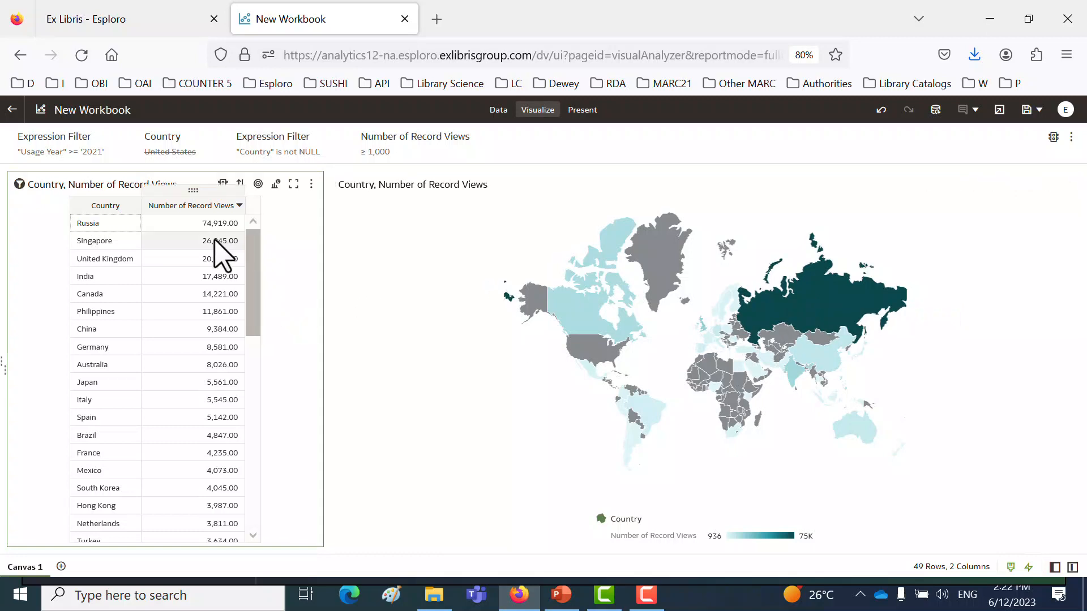
{"action": "mouse_move", "coordinate": [850, 309]}
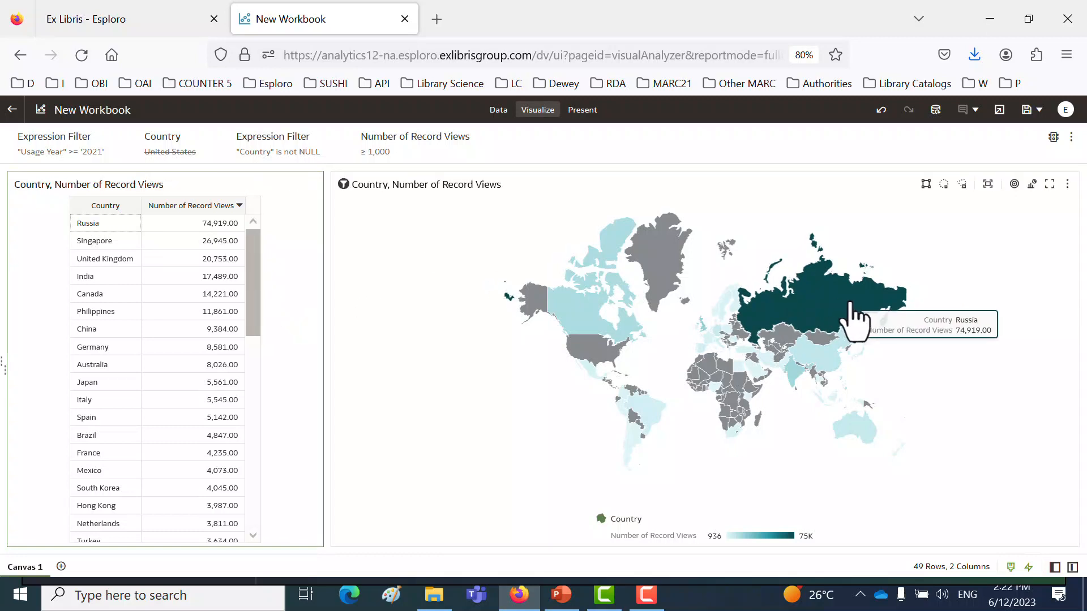
{"action": "left_click", "coordinate": [107, 244]}
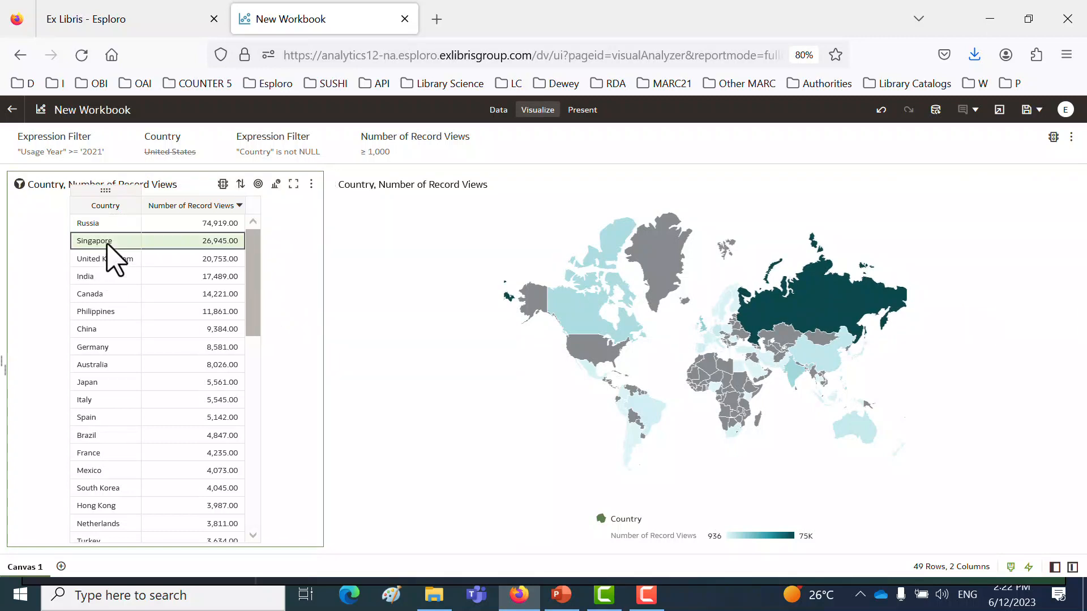
{"action": "left_click", "coordinate": [100, 224]}
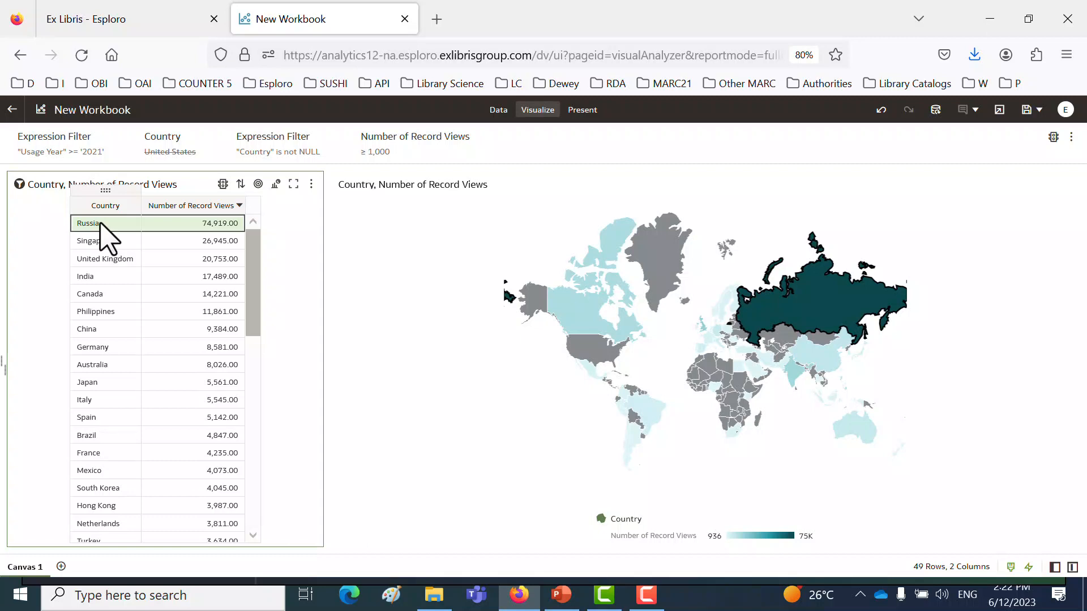
{"action": "mouse_move", "coordinate": [863, 313]}
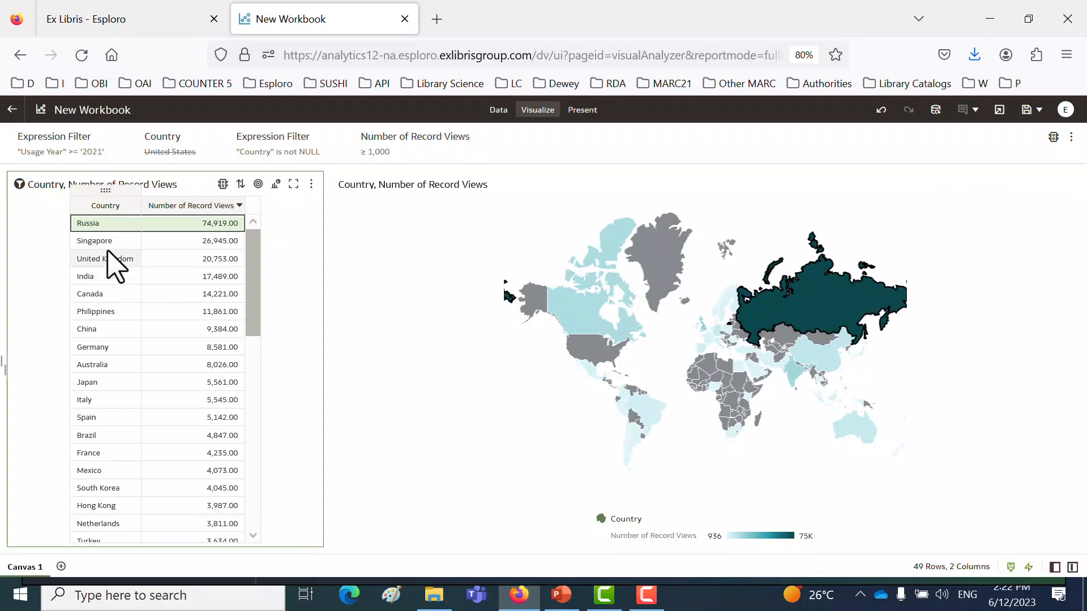
{"action": "left_click", "coordinate": [105, 292]}
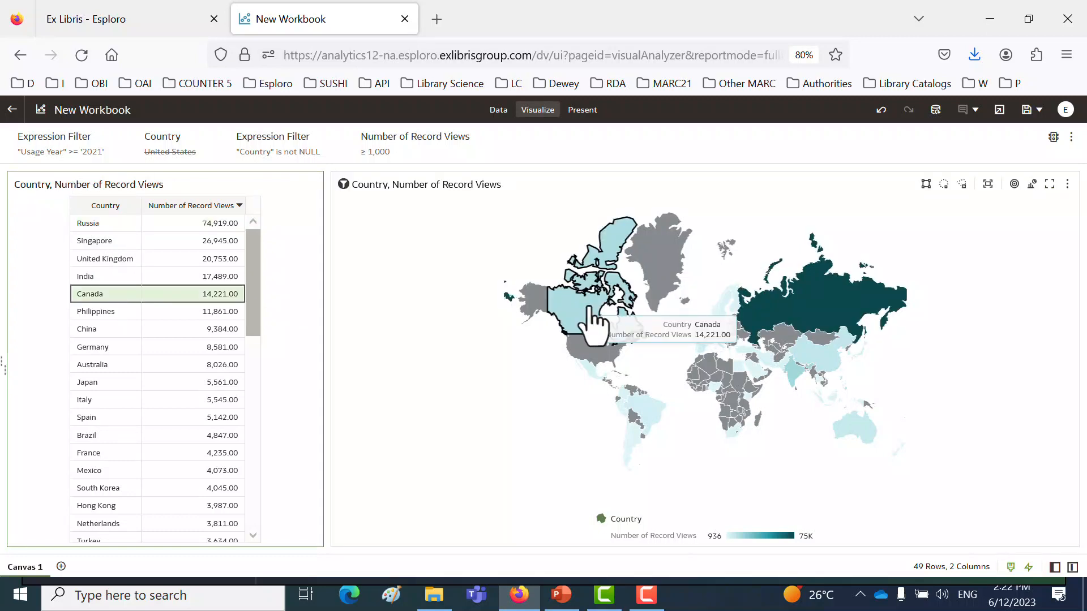
{"action": "left_click", "coordinate": [86, 329]}
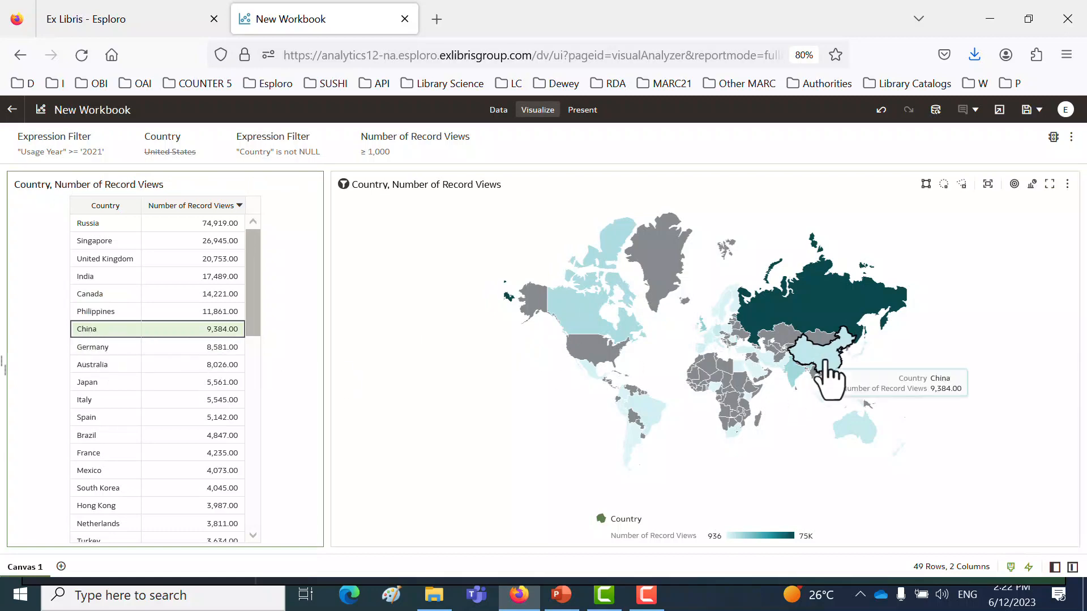
- Examine Europe closely on the map and check the United Kingdom's number of record views
{"action": "scroll", "coordinate": [947, 405], "scroll_direction": "up", "scroll_amount": 3}
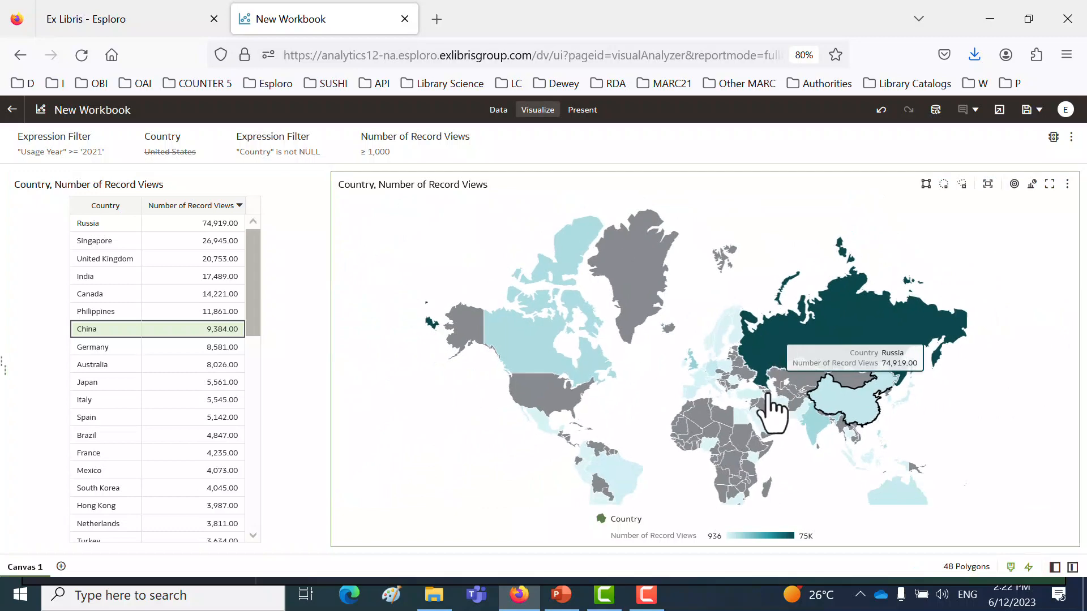
{"action": "scroll", "coordinate": [703, 388], "scroll_direction": "up", "scroll_amount": 3}
{"action": "scroll", "coordinate": [703, 390], "scroll_direction": "up", "scroll_amount": 2}
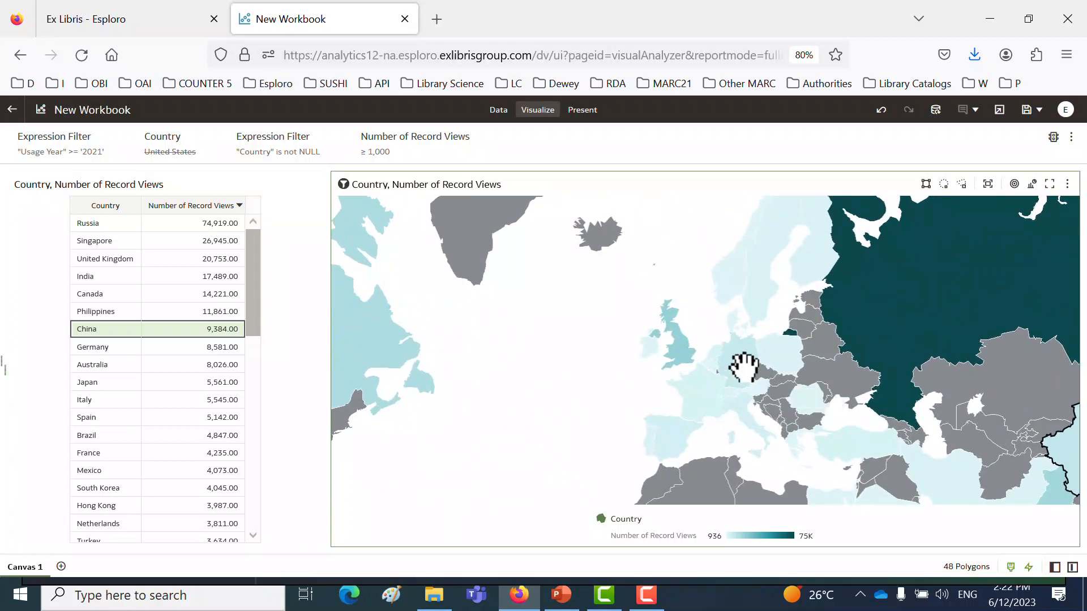
{"action": "left_click_drag", "start_coordinate": [704, 279], "coordinate": [668, 201]}
{"action": "mouse_move", "coordinate": [646, 286]}
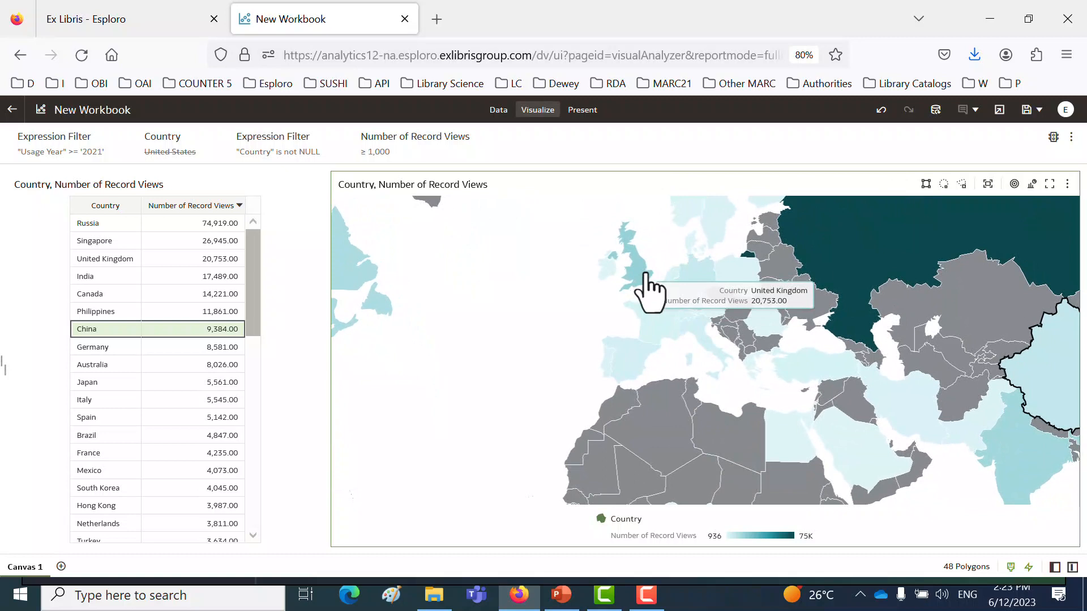
{"action": "left_click", "coordinate": [646, 287]}
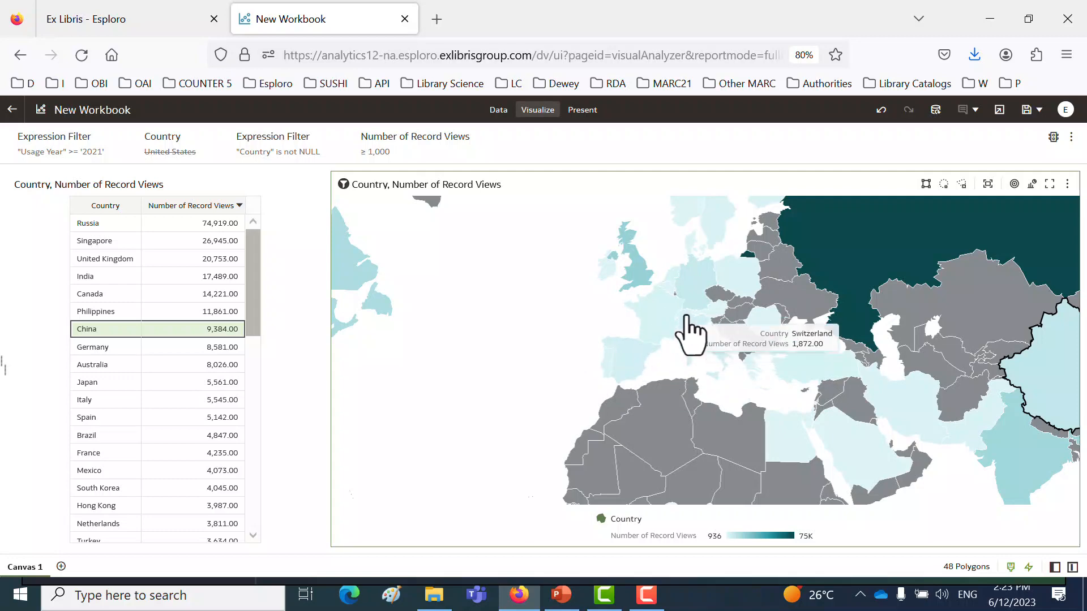
- Fit the whole world back in the map's view and show the data and visualization settings panes again
{"action": "scroll", "coordinate": [688, 325], "scroll_direction": "down", "scroll_amount": 5}
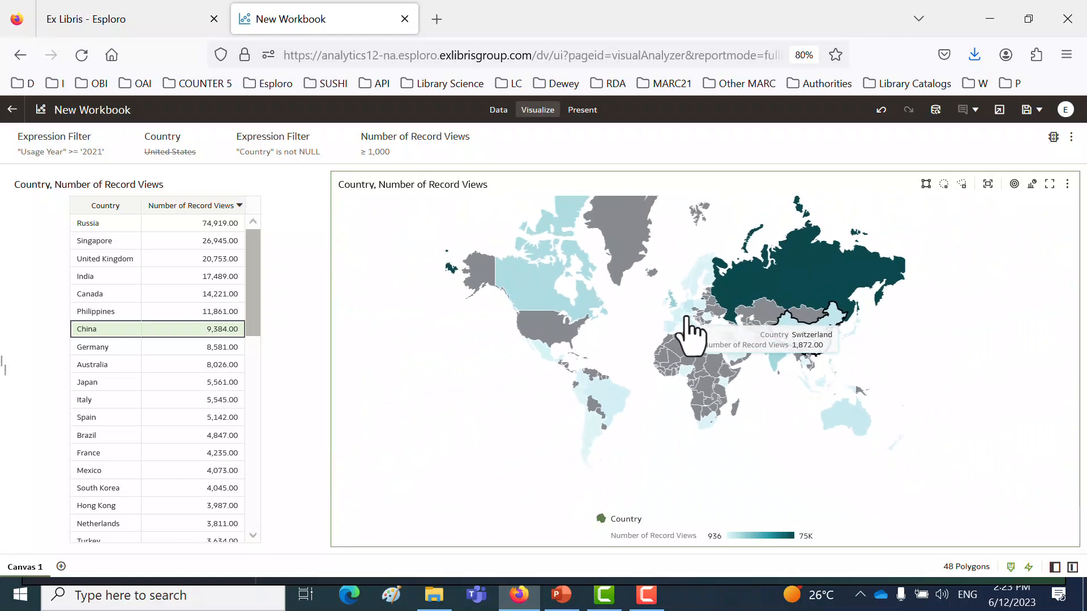
{"action": "scroll", "coordinate": [681, 323], "scroll_direction": "up", "scroll_amount": 2}
{"action": "left_click_drag", "start_coordinate": [682, 324], "coordinate": [691, 368]}
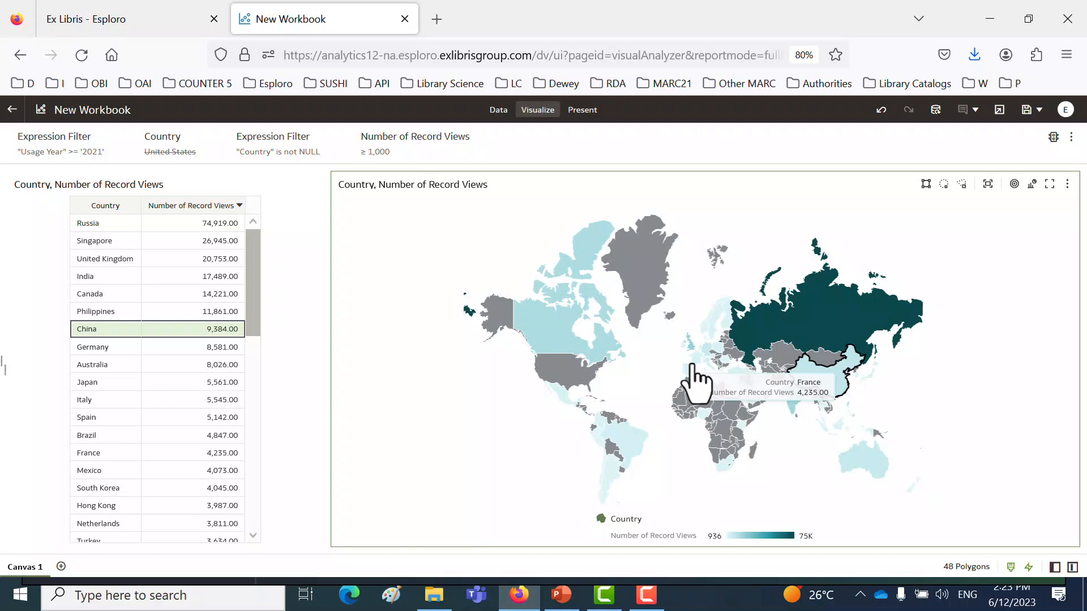
{"action": "left_click", "coordinate": [1055, 568]}
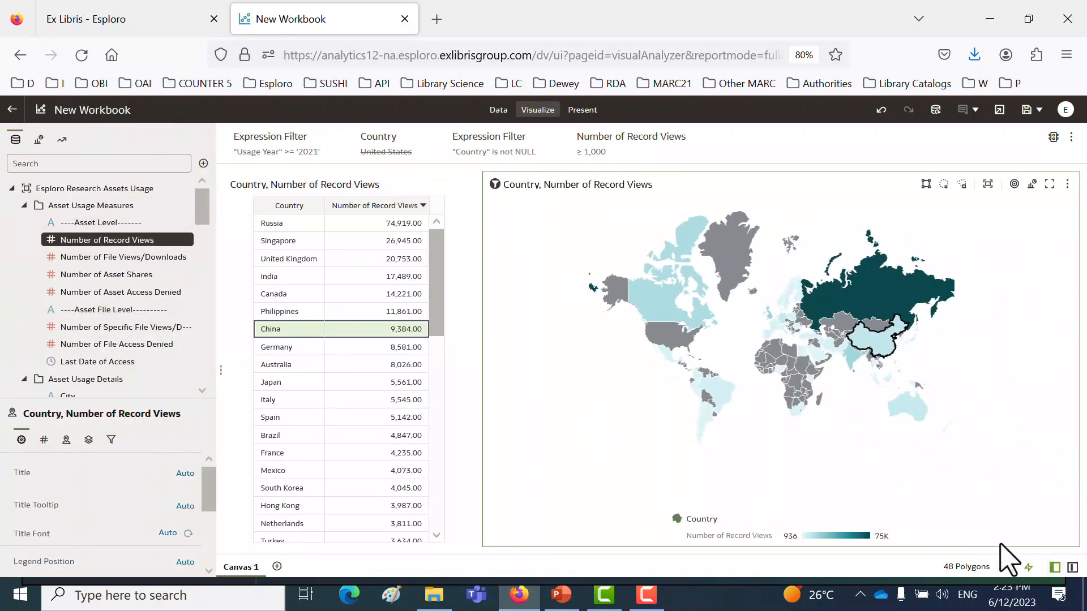
{"action": "left_click", "coordinate": [1073, 568]}
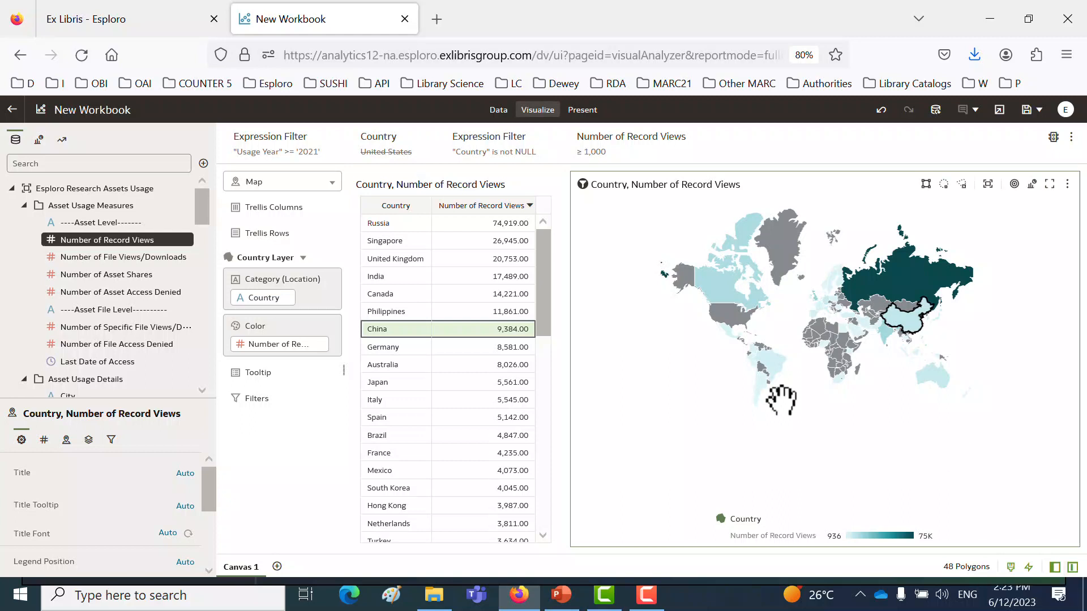
- Clear the sorting from the country table
{"action": "left_click", "coordinate": [463, 208]}
{"action": "right_click", "coordinate": [465, 207]}
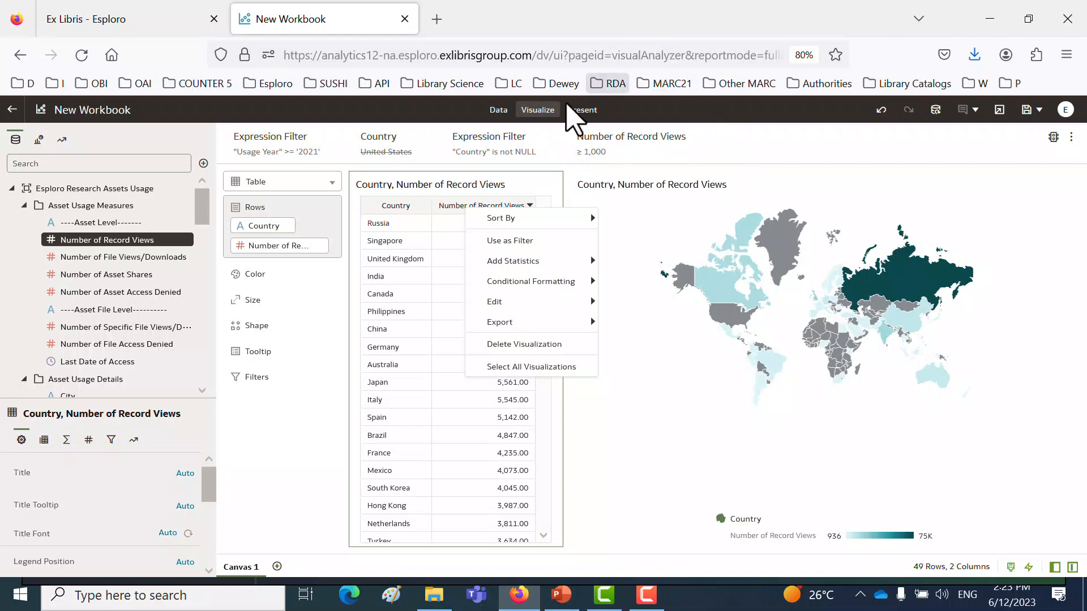
{"action": "right_click", "coordinate": [390, 206]}
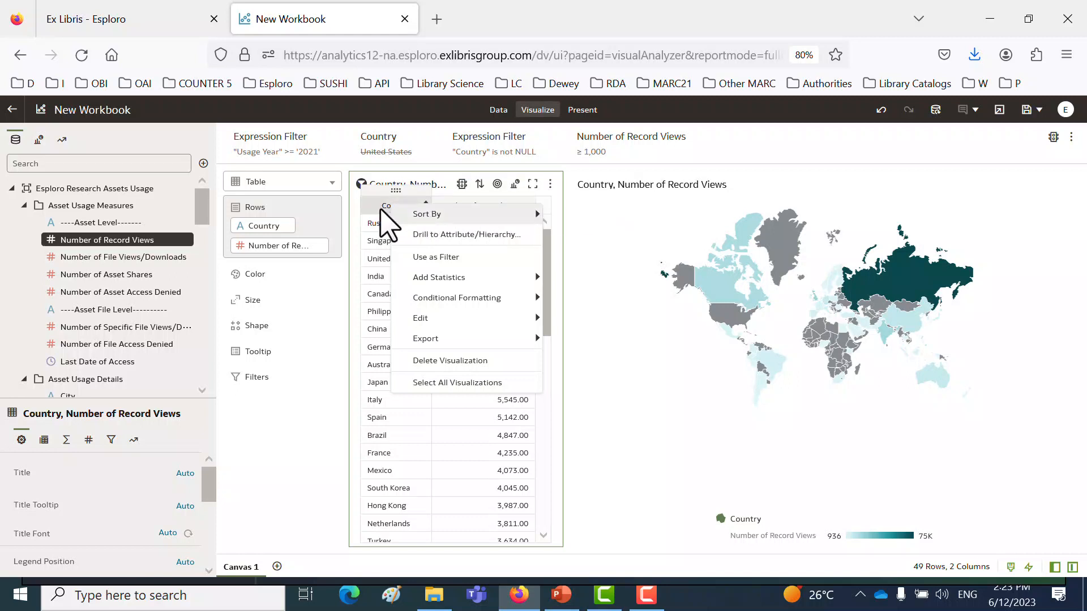
{"action": "mouse_move", "coordinate": [430, 225]}
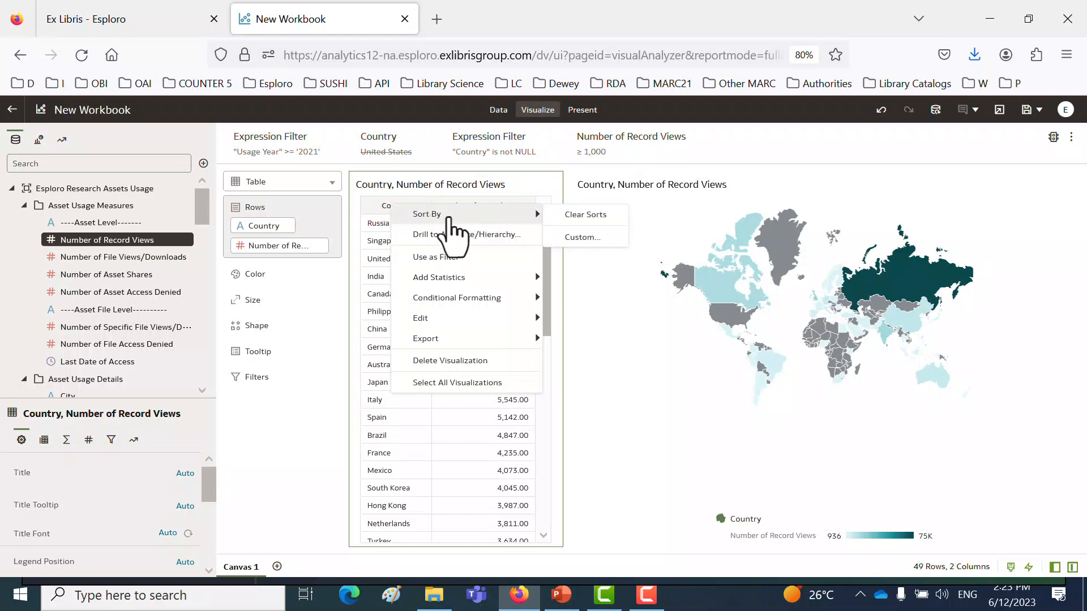
{"action": "left_click", "coordinate": [574, 212]}
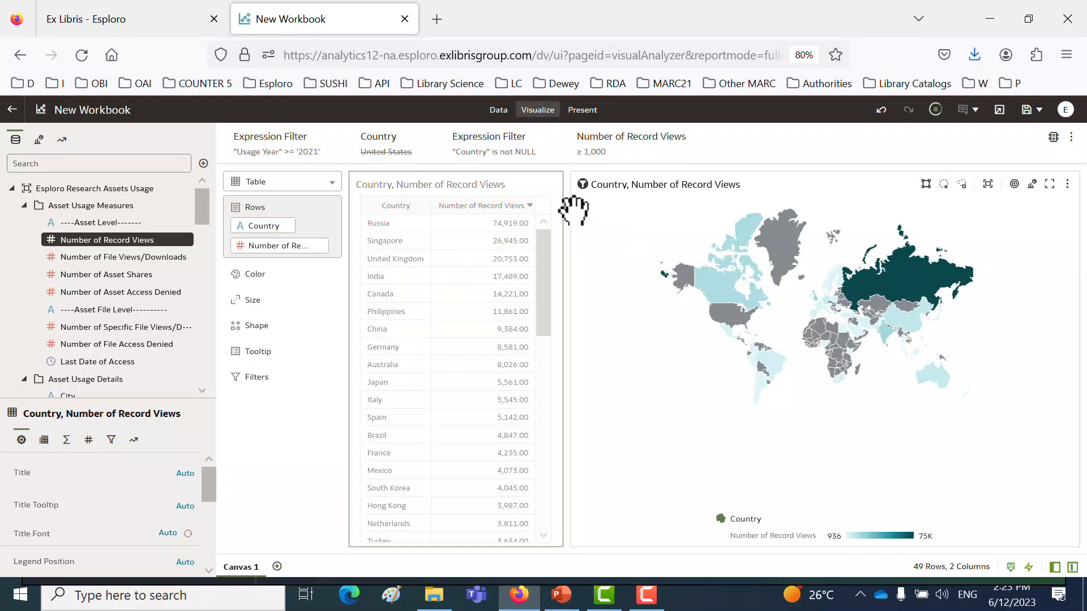
{"action": "right_click", "coordinate": [516, 214]}
{"action": "mouse_move", "coordinate": [520, 215]}
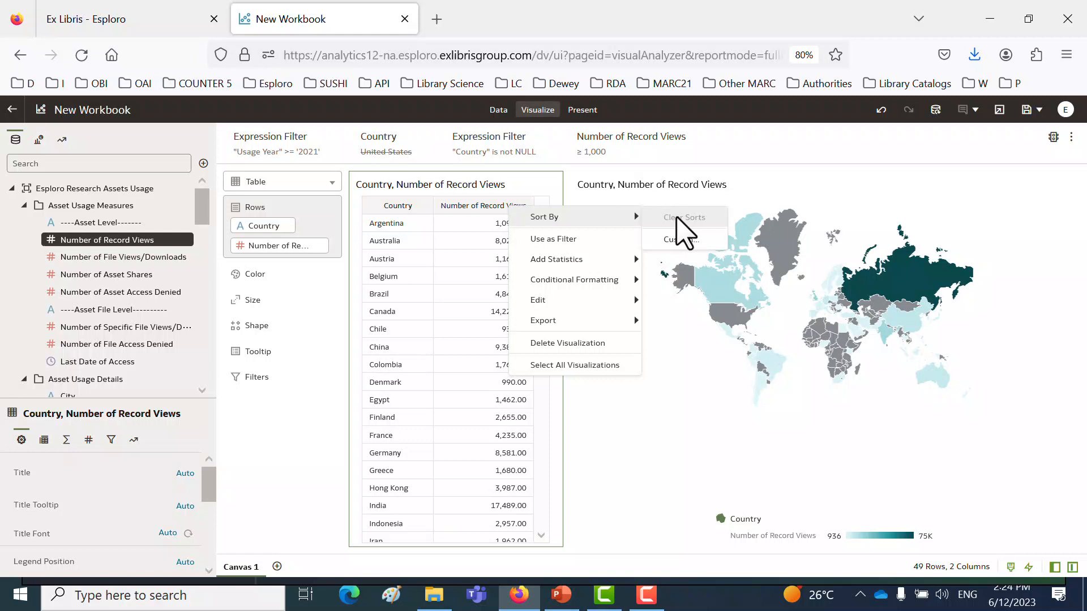
- Duplicate the country table visualization on the canvas
{"action": "right_click", "coordinate": [547, 193]}
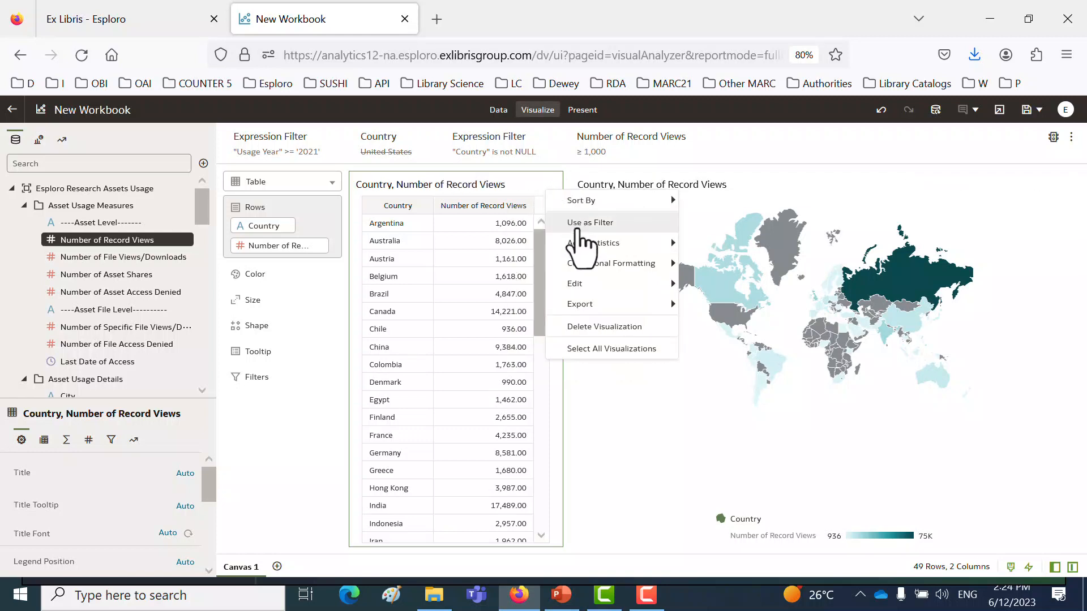
{"action": "mouse_move", "coordinate": [600, 285]}
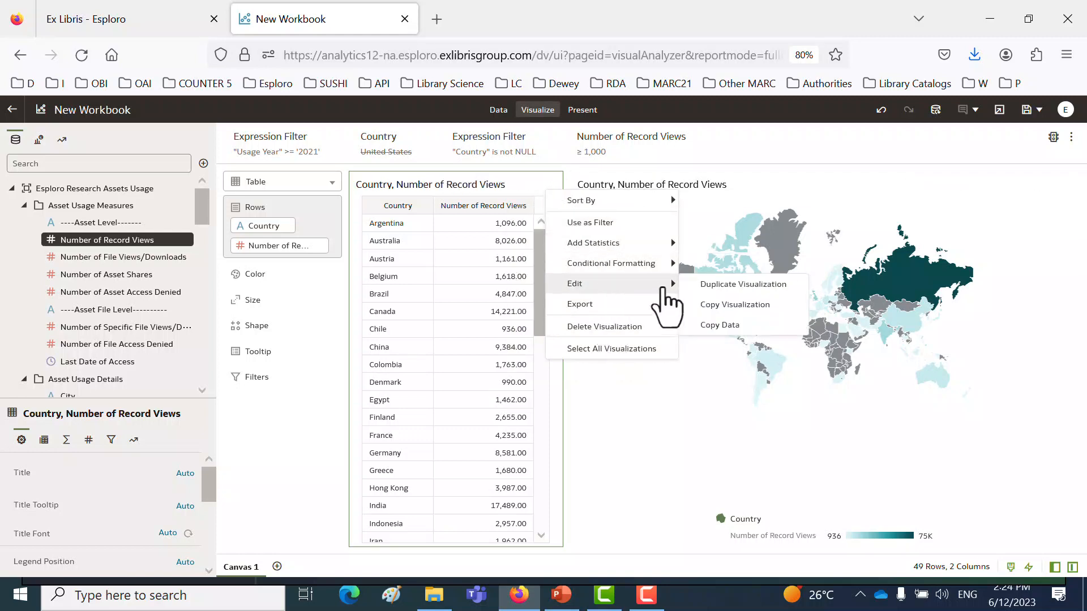
{"action": "left_click", "coordinate": [730, 285]}
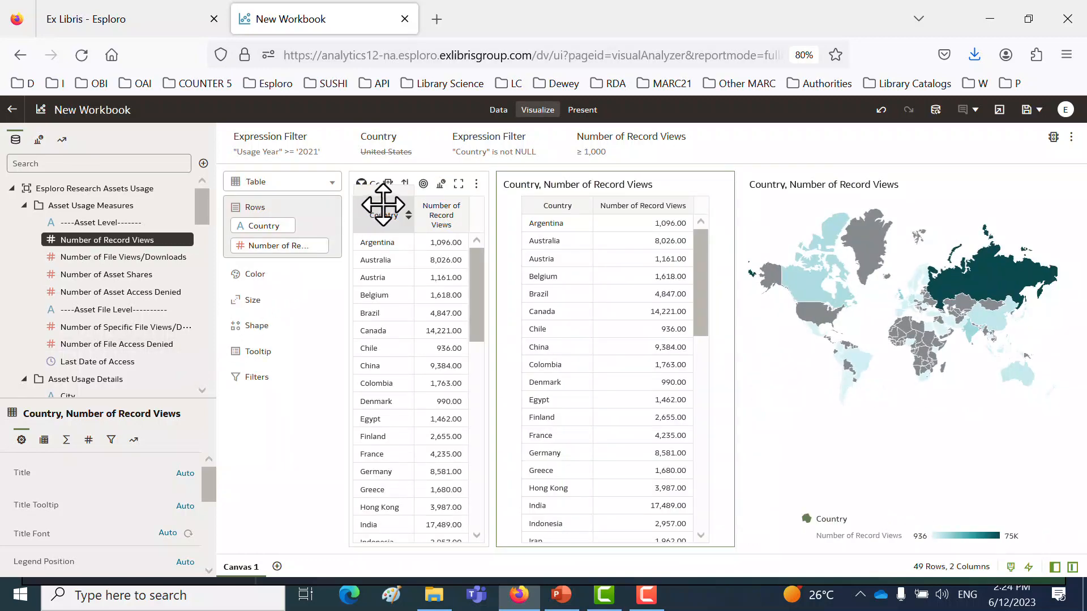
- Replace Country with Usage Year in the duplicated table's rows, and add Usage Month Key between Usage Year and Number of Record Views
{"action": "left_click", "coordinate": [24, 205]}
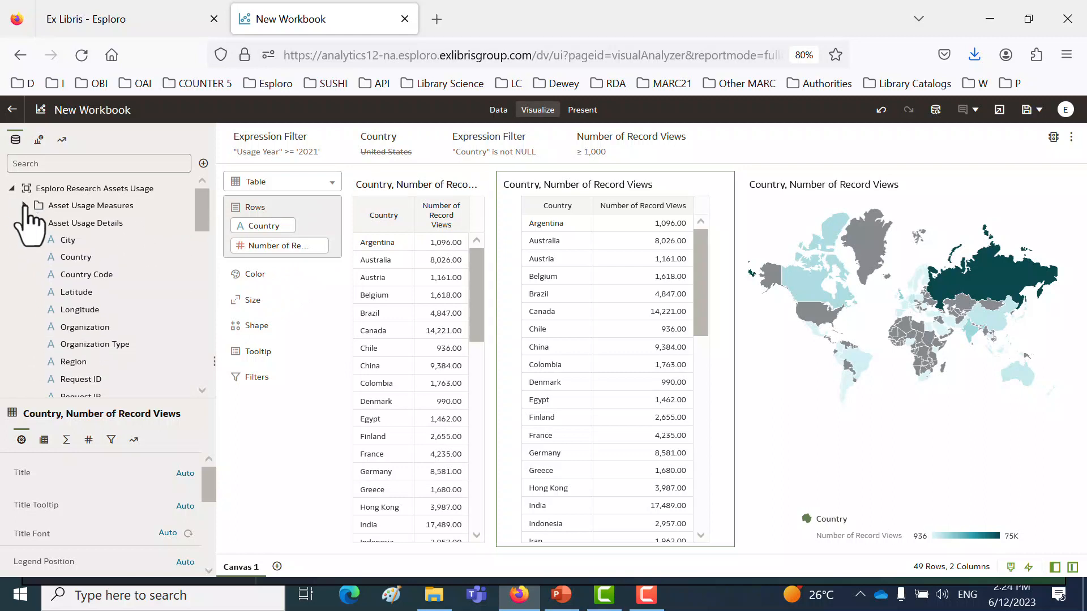
{"action": "left_click", "coordinate": [24, 223]}
{"action": "scroll", "coordinate": [65, 281], "scroll_direction": "down", "scroll_amount": 10}
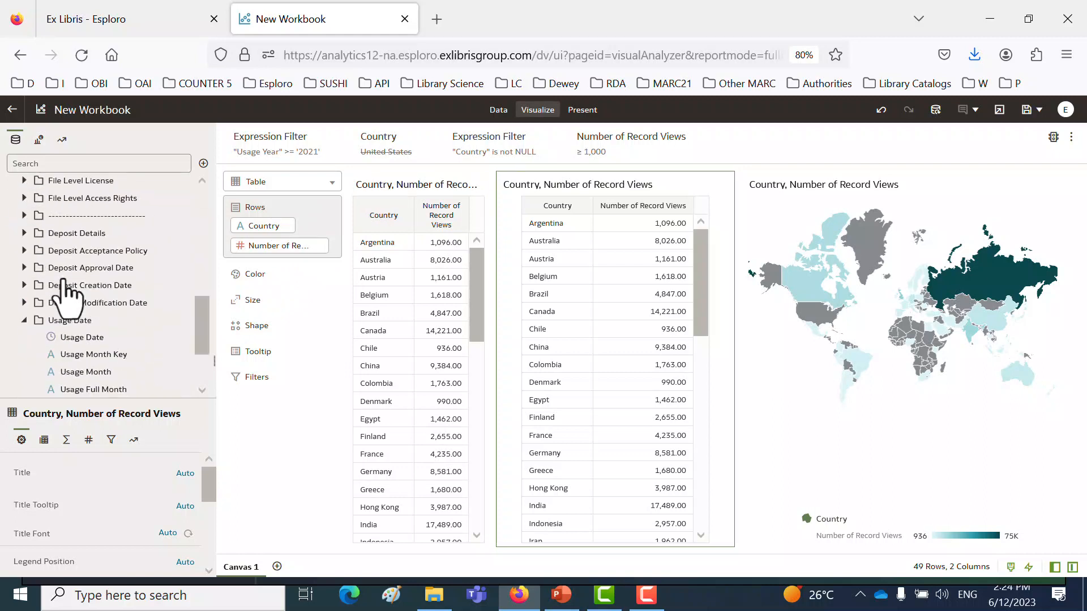
{"action": "scroll", "coordinate": [85, 323], "scroll_direction": "up", "scroll_amount": 1}
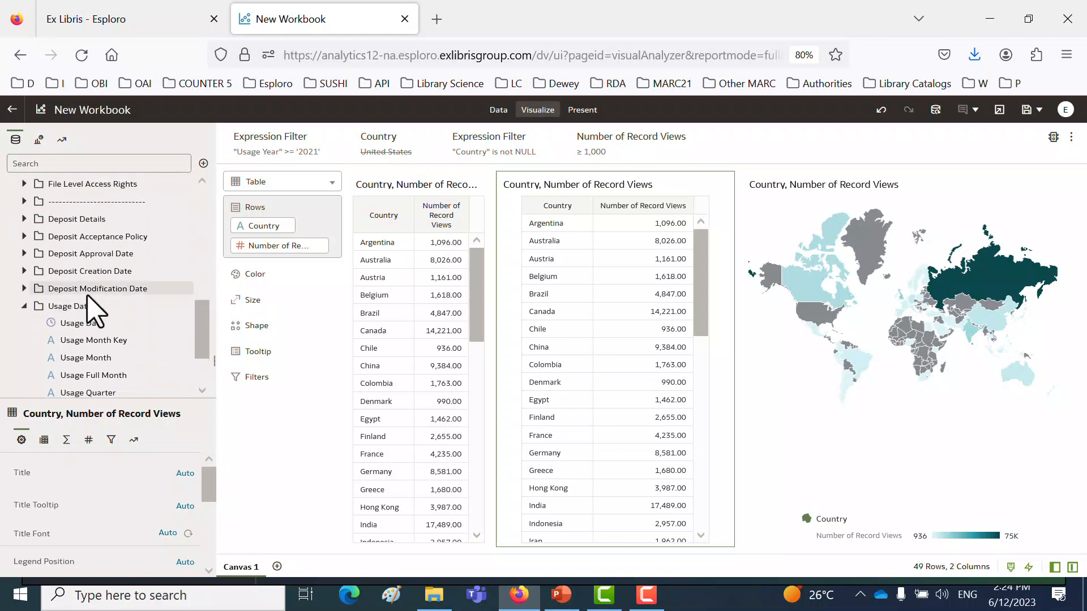
{"action": "scroll", "coordinate": [94, 325], "scroll_direction": "down", "scroll_amount": 3}
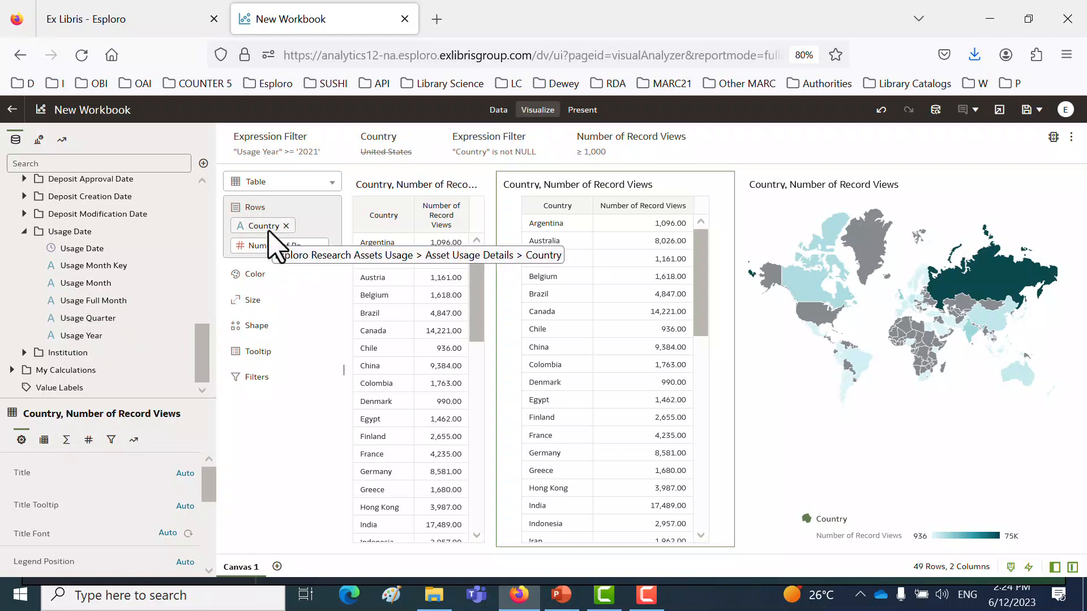
{"action": "left_click_drag", "start_coordinate": [101, 335], "coordinate": [274, 236]}
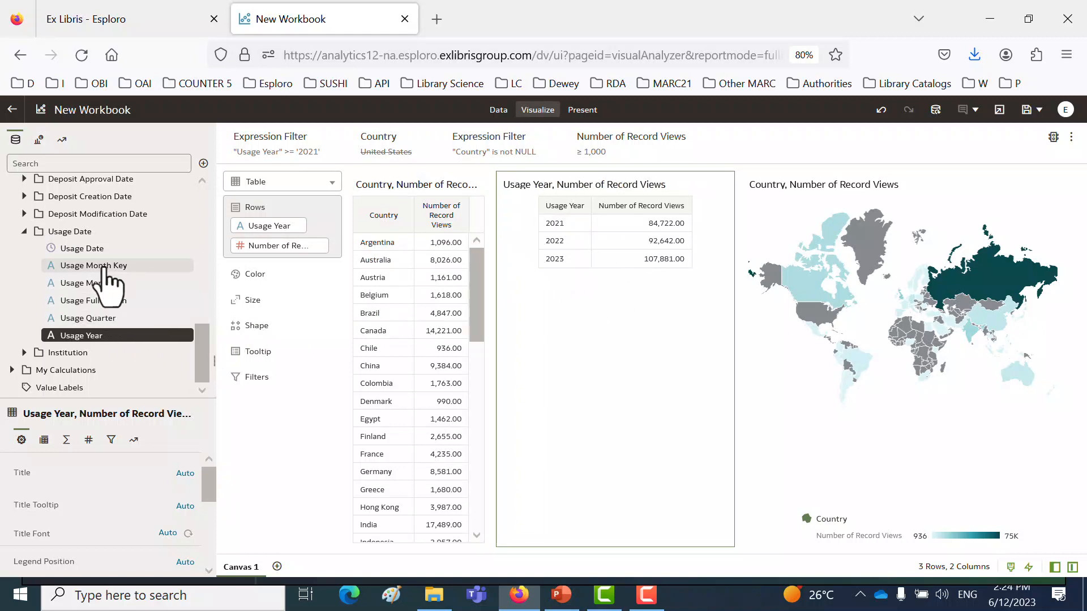
{"action": "left_click_drag", "start_coordinate": [164, 266], "coordinate": [591, 248]}
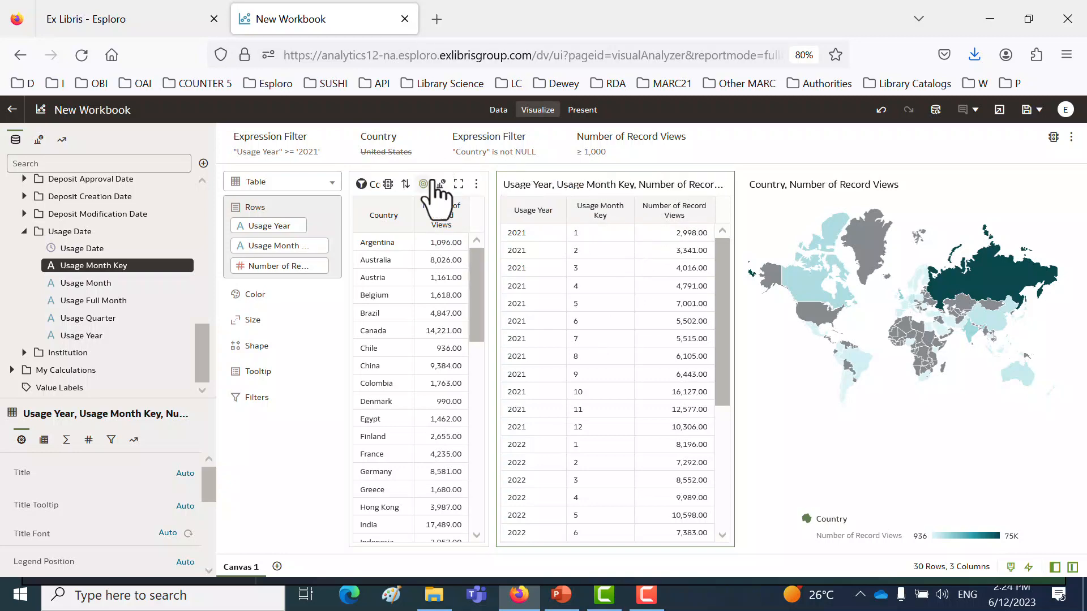
- Place the country table between the usage date table and the map, and change the usage date table to a line chart
{"action": "left_click_drag", "start_coordinate": [432, 172], "coordinate": [662, 212]}
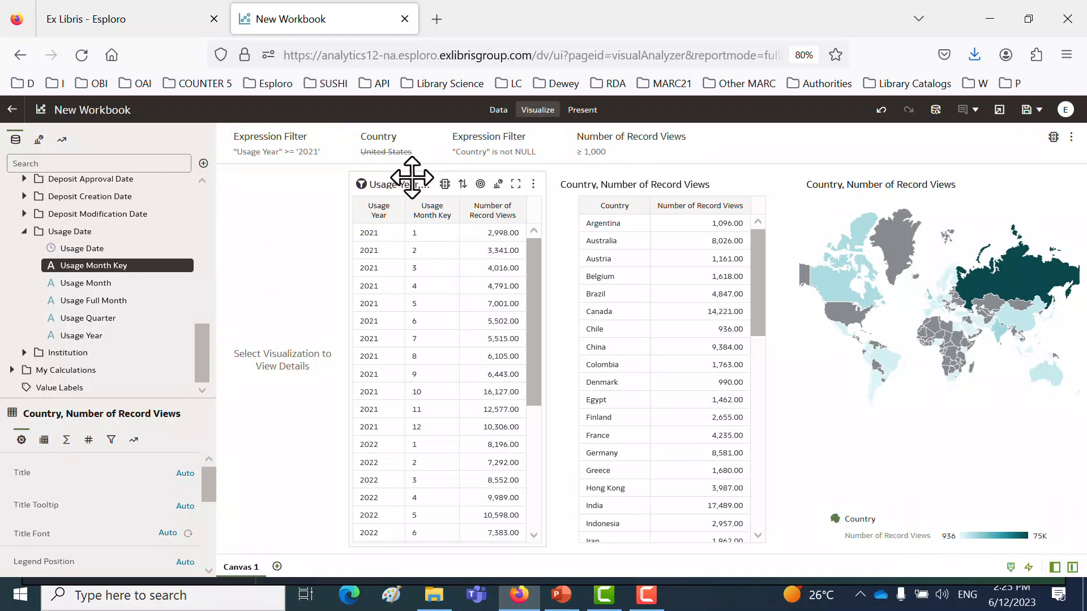
{"action": "left_click", "coordinate": [498, 184]}
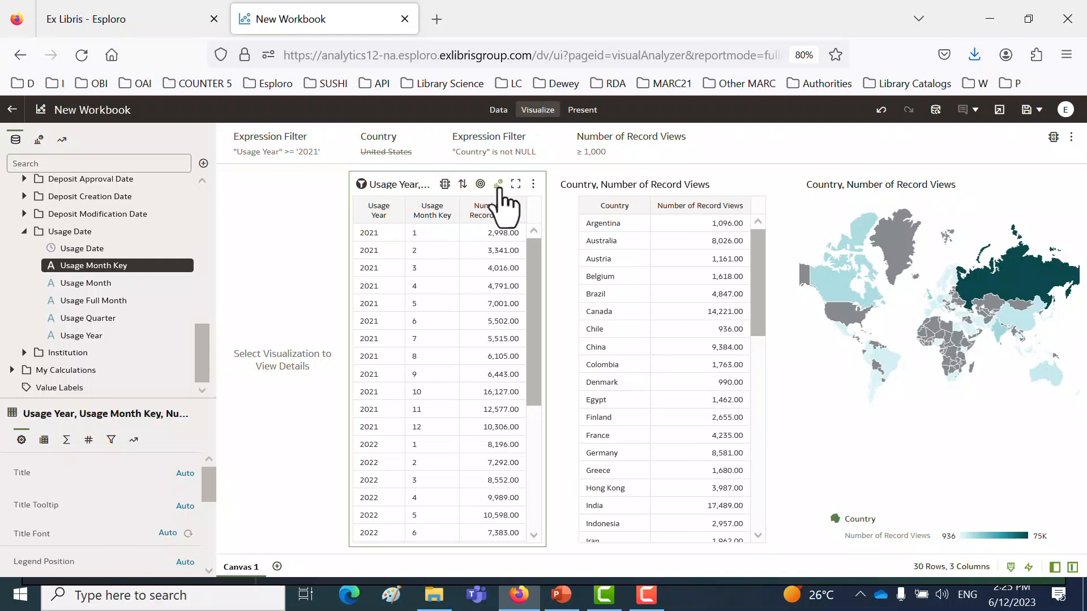
{"action": "left_click", "coordinate": [348, 271]}
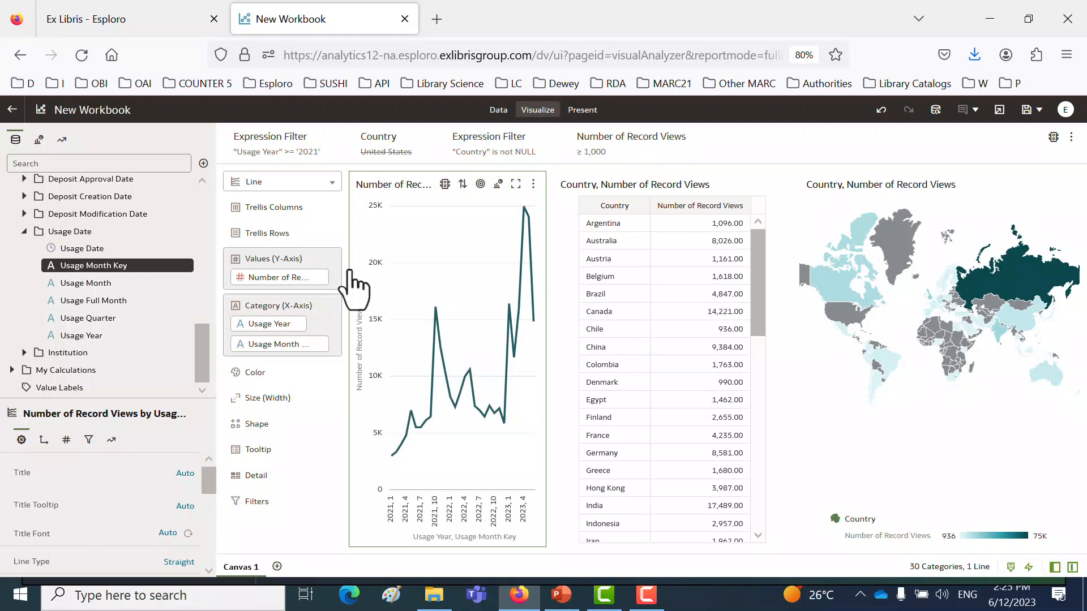
- Hide the data and visualization settings panes, and widen the line chart by narrowing the country table until every month label shows
{"action": "left_click", "coordinate": [1056, 567]}
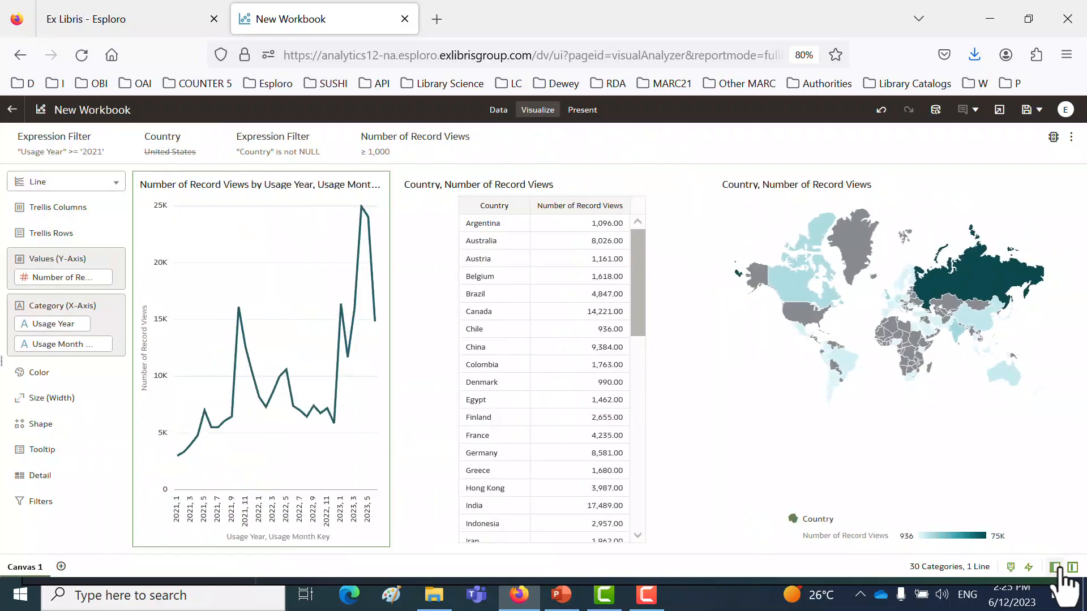
{"action": "left_click", "coordinate": [1073, 568]}
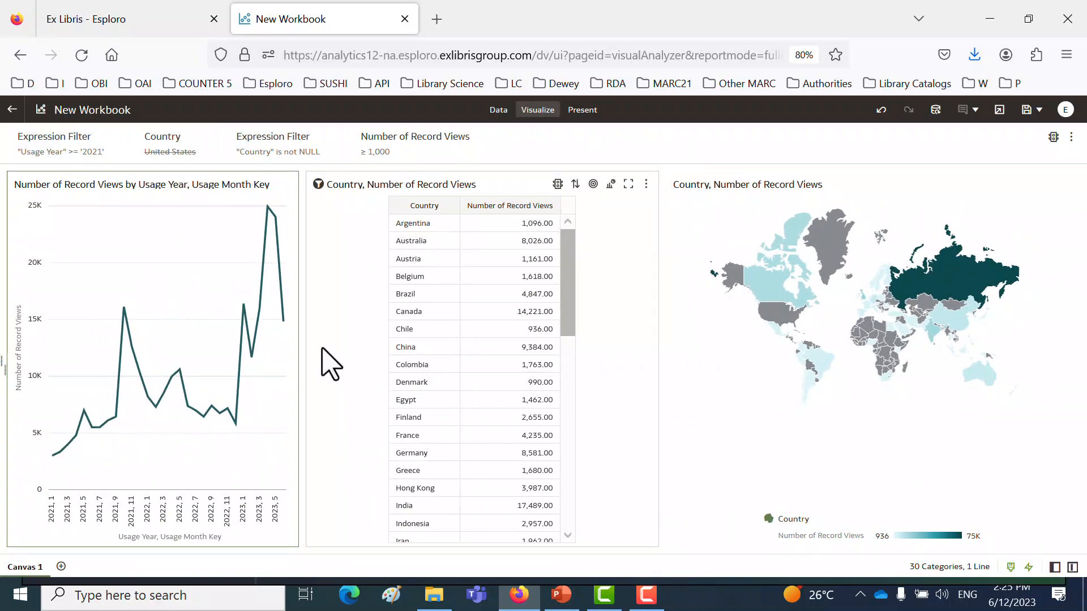
{"action": "left_click_drag", "start_coordinate": [303, 357], "coordinate": [469, 367]}
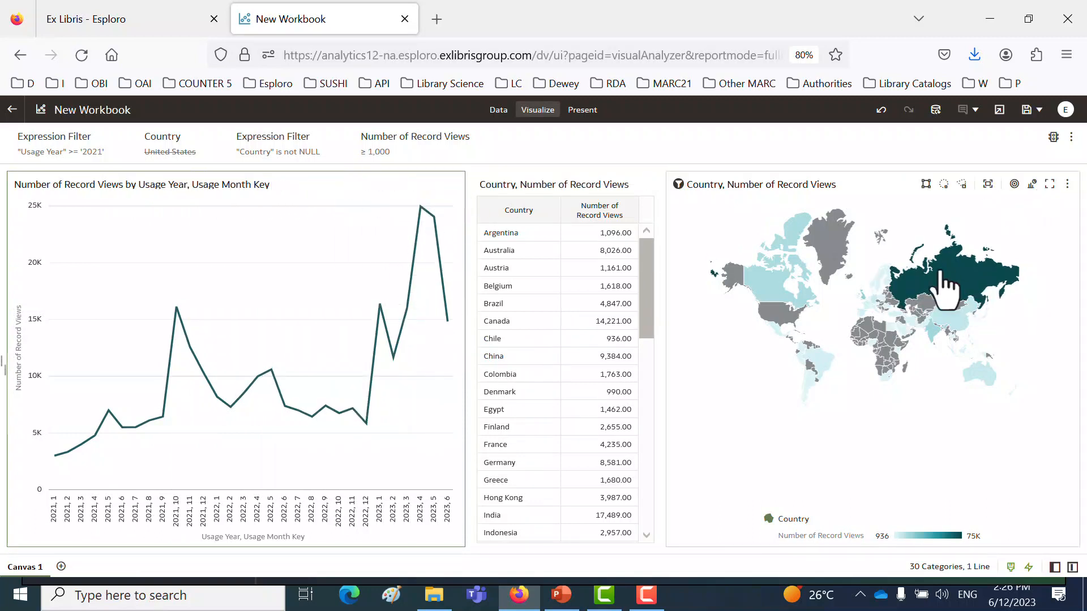
- Start saving the workbook and name it "YouTube Video Research Asset Usage by Country and Time"
{"action": "left_click", "coordinate": [1026, 110]}
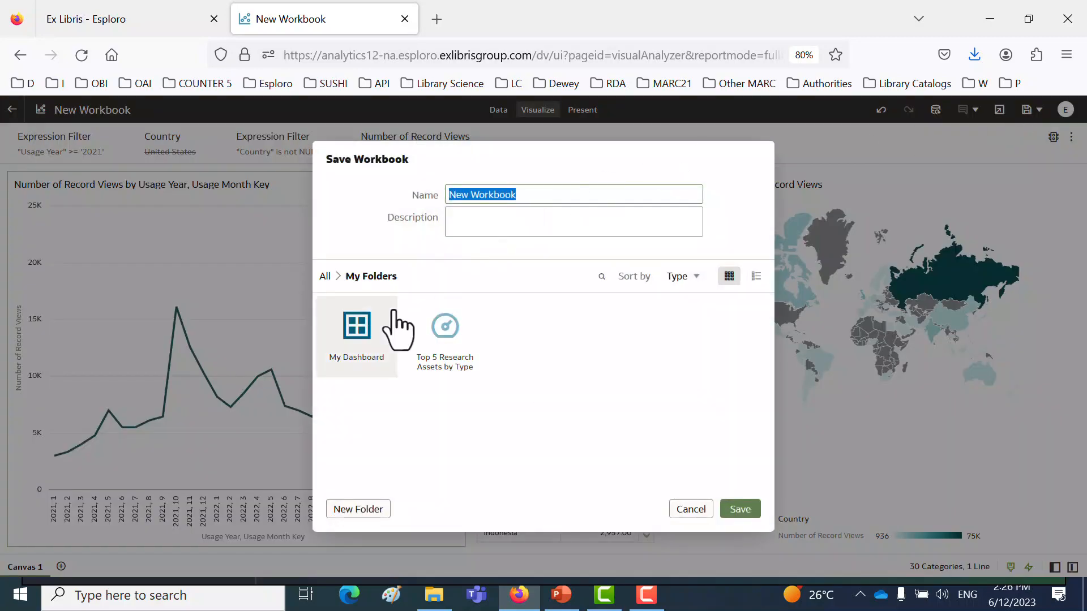
{"action": "type", "text": "YouTub"}
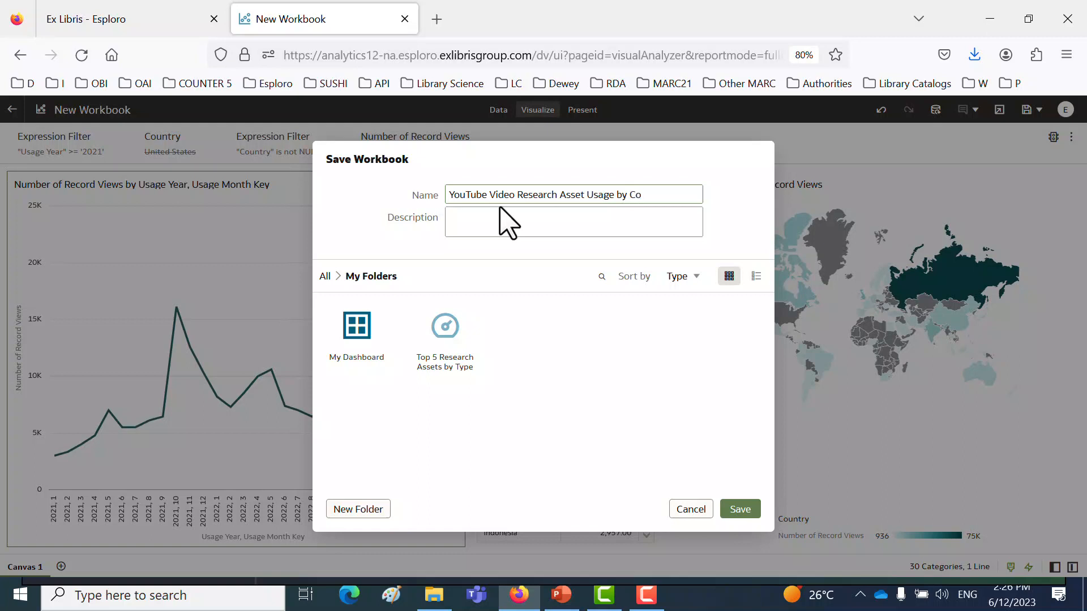
{"action": "type", "text": "ime"}
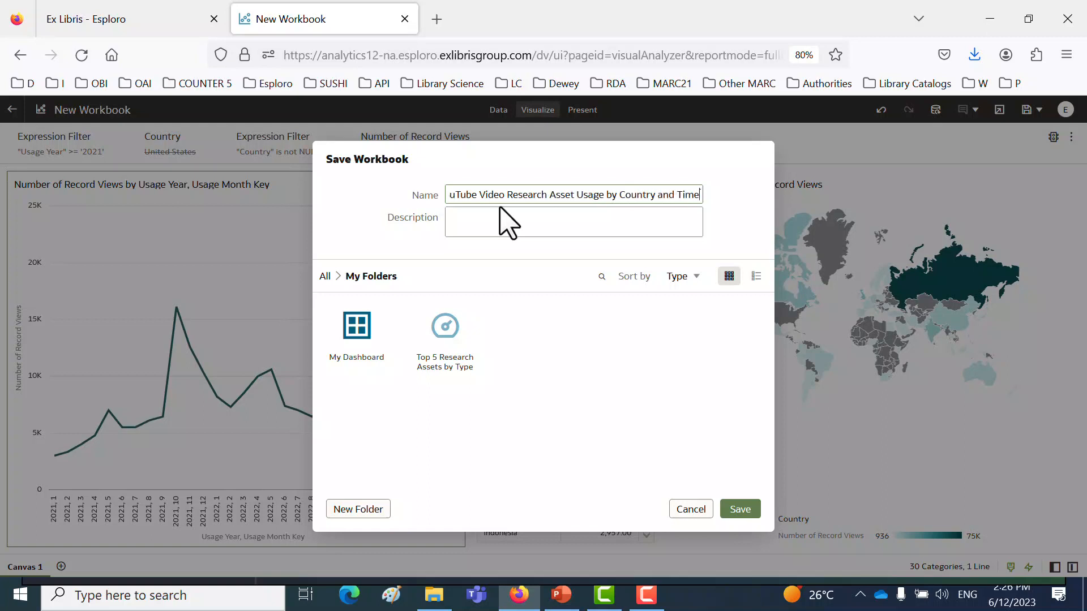
{"action": "key", "text": "ctrl+a"}
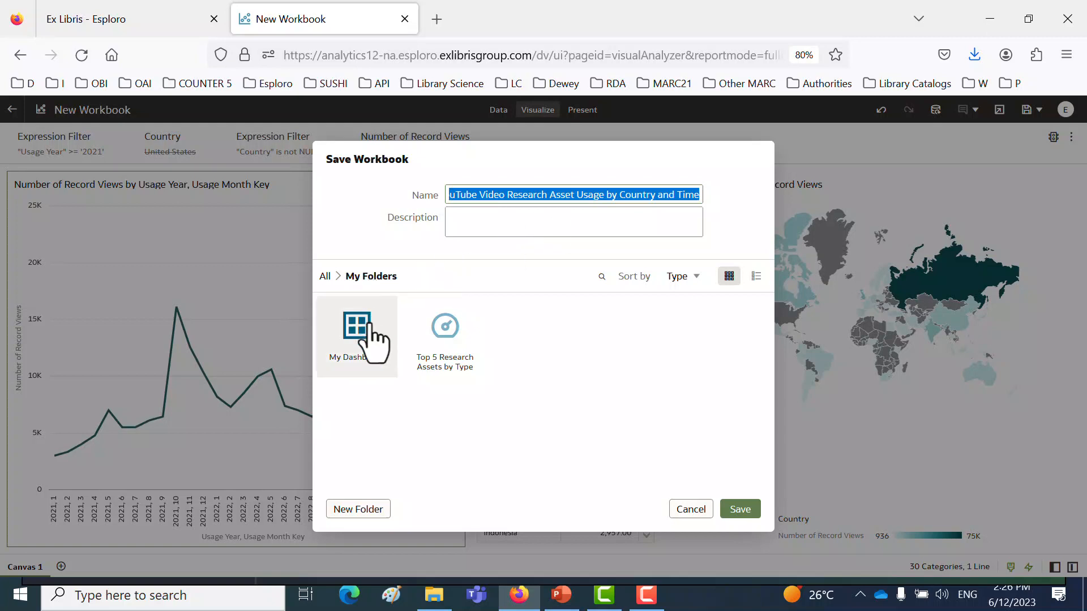
- Save the workbook in Shared Folders > Esploro University of Miami 01UOML_INST > Reports > Ex Libris
{"action": "left_click", "coordinate": [324, 276]}
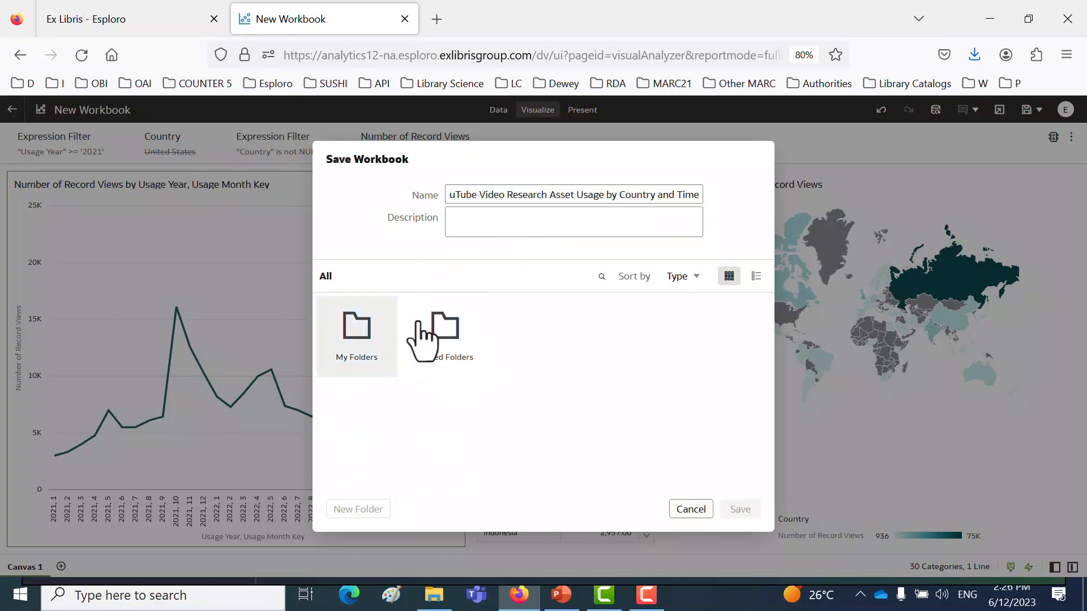
{"action": "double_click", "coordinate": [443, 334]}
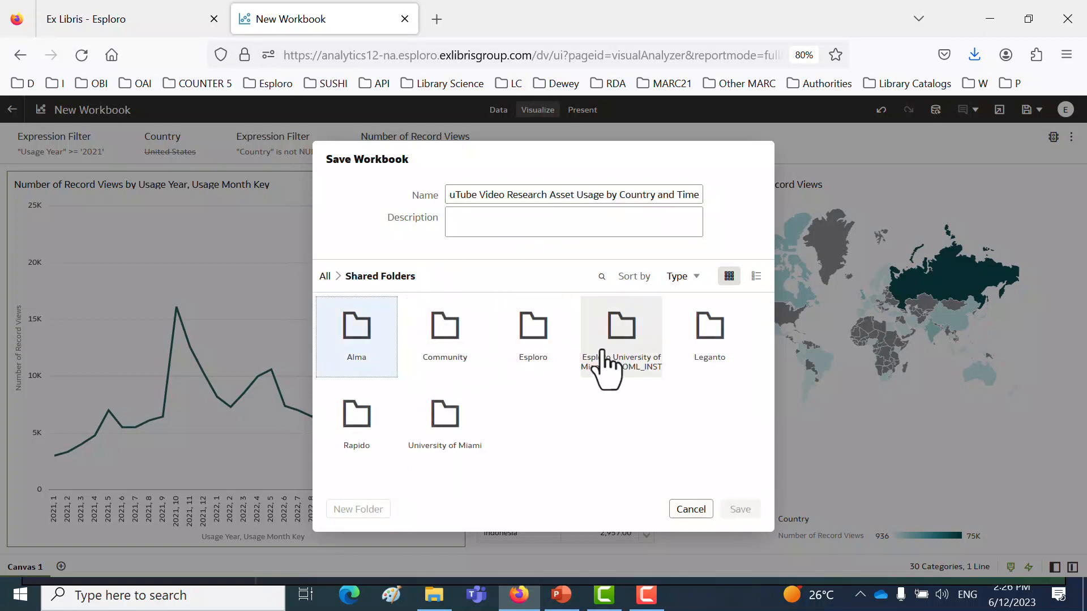
{"action": "double_click", "coordinate": [620, 357]}
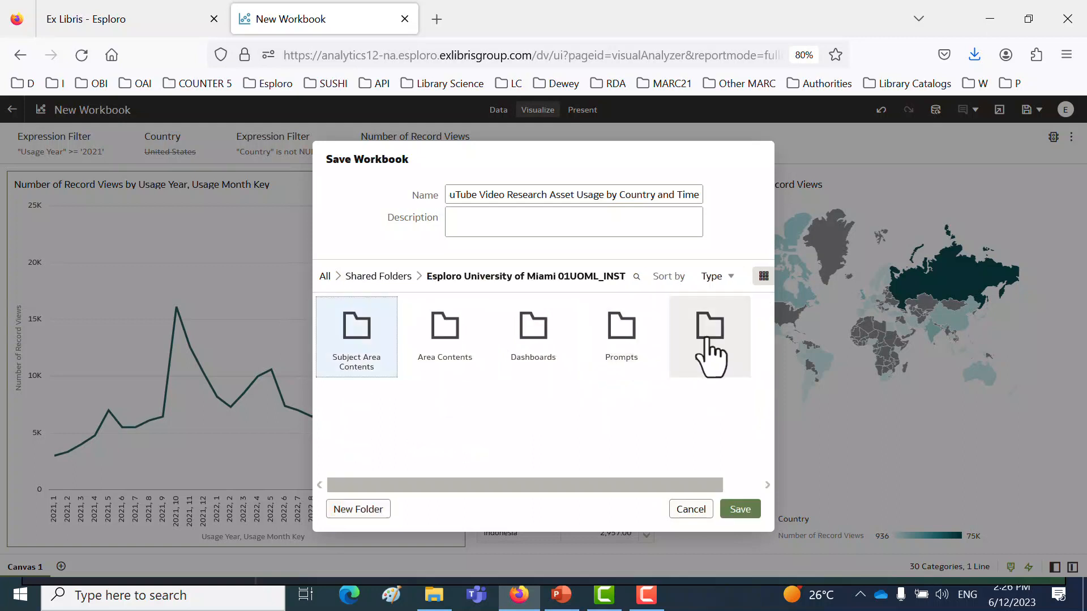
{"action": "double_click", "coordinate": [706, 339]}
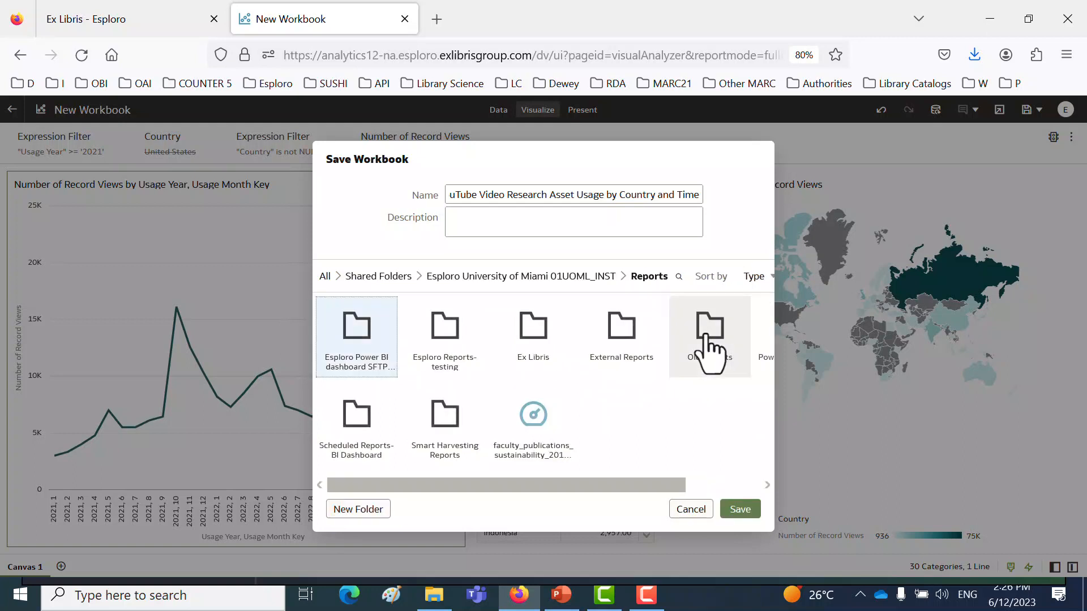
{"action": "double_click", "coordinate": [537, 359]}
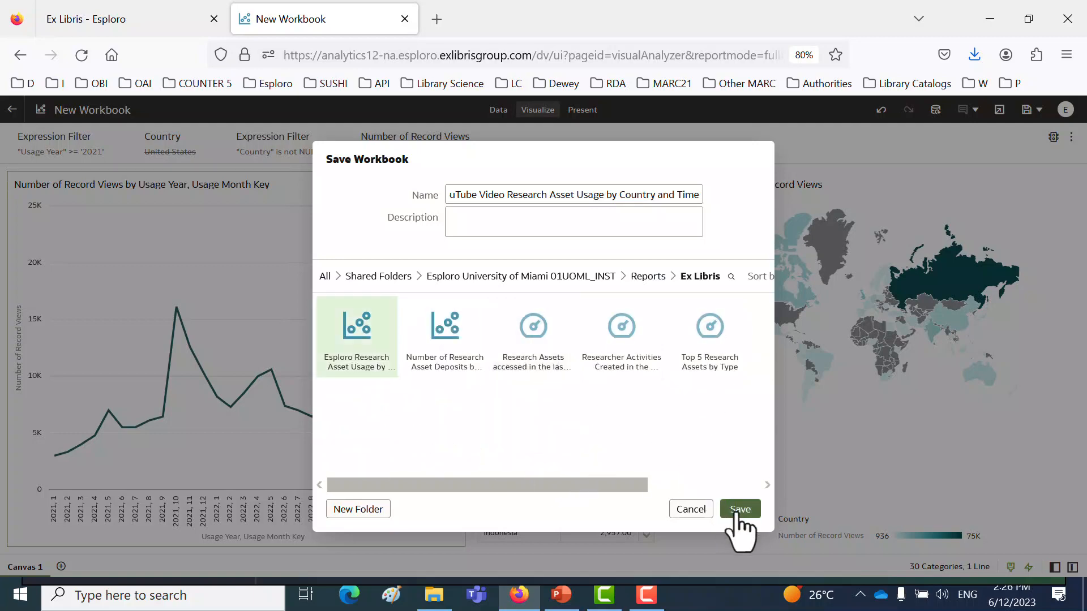
{"action": "left_click", "coordinate": [736, 510]}
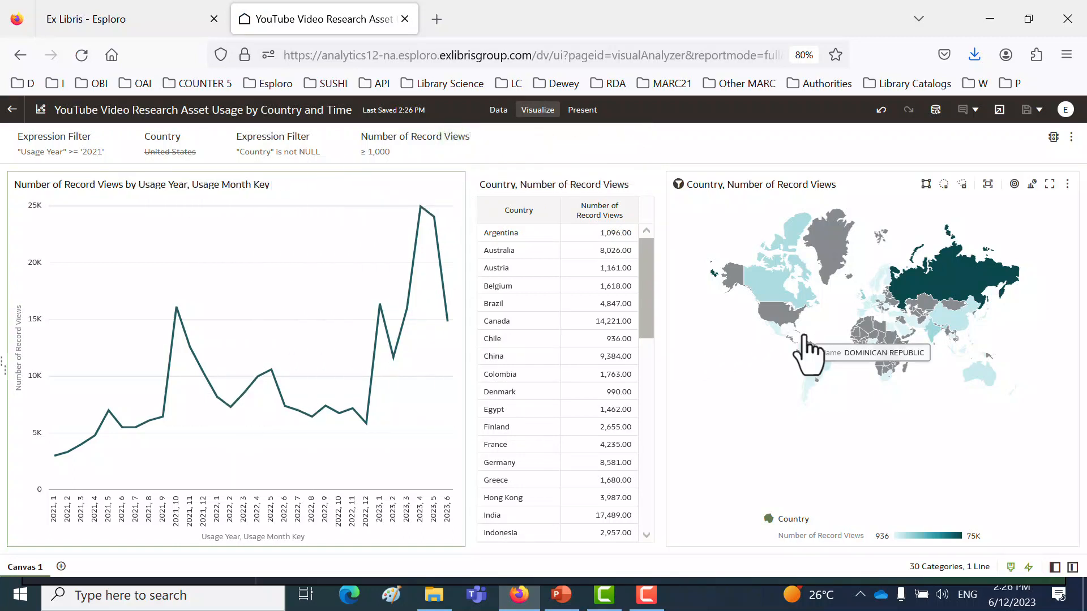
{"action": "scroll", "coordinate": [964, 372], "scroll_direction": "up", "scroll_amount": 2}
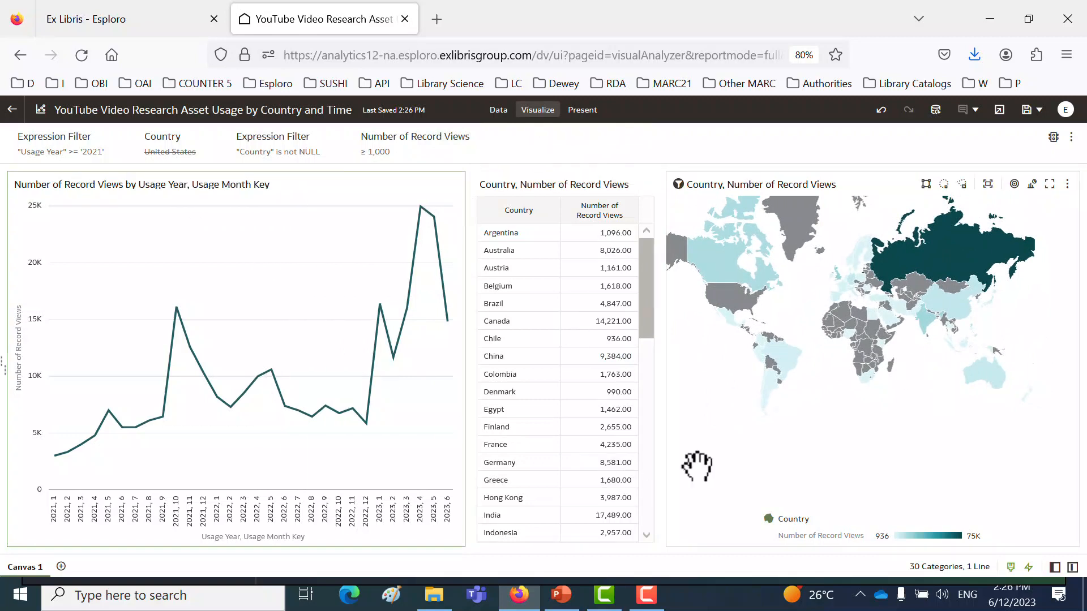
- Look at the statistics options offered for the record views line chart
{"action": "right_click", "coordinate": [287, 311]}
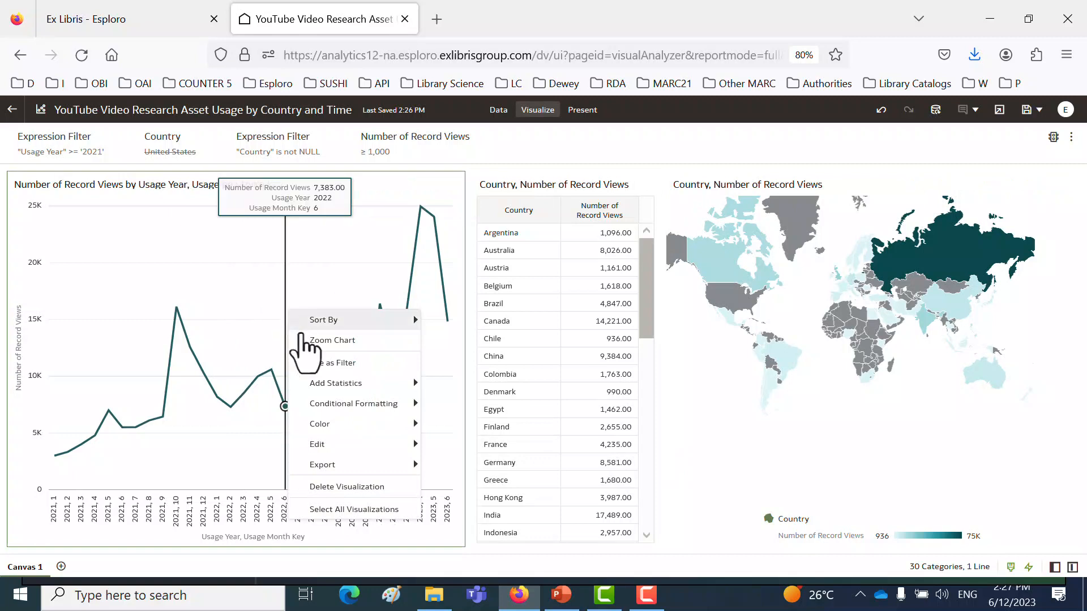
{"action": "mouse_move", "coordinate": [335, 383]}
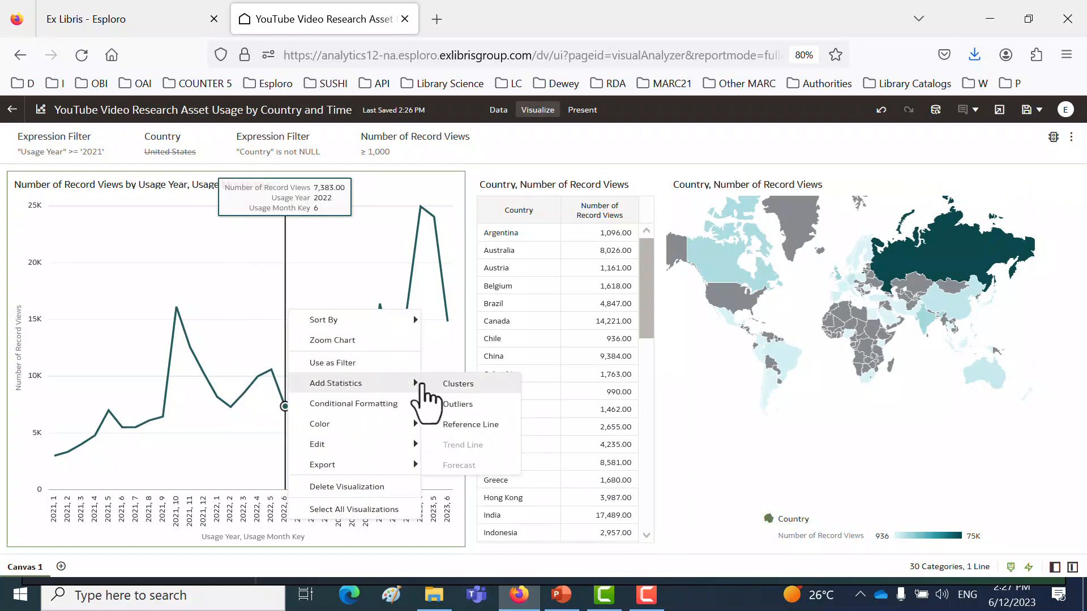
{"action": "left_click", "coordinate": [224, 306]}
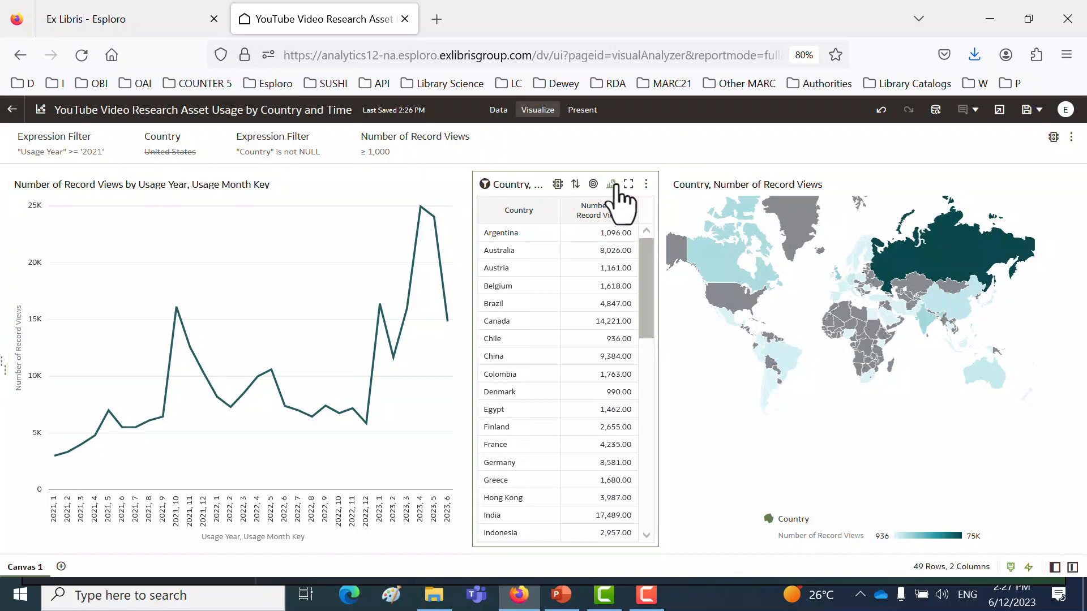
- Change the country table to a heat map and back to a table, and save the workbook
{"action": "left_click", "coordinate": [612, 187]}
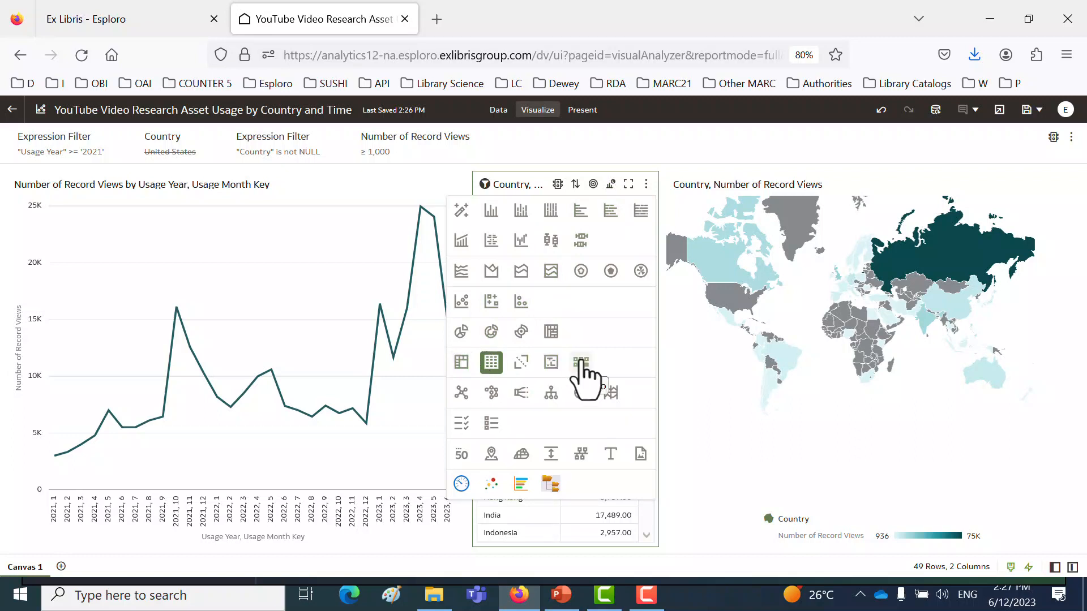
{"action": "left_click", "coordinate": [551, 362]}
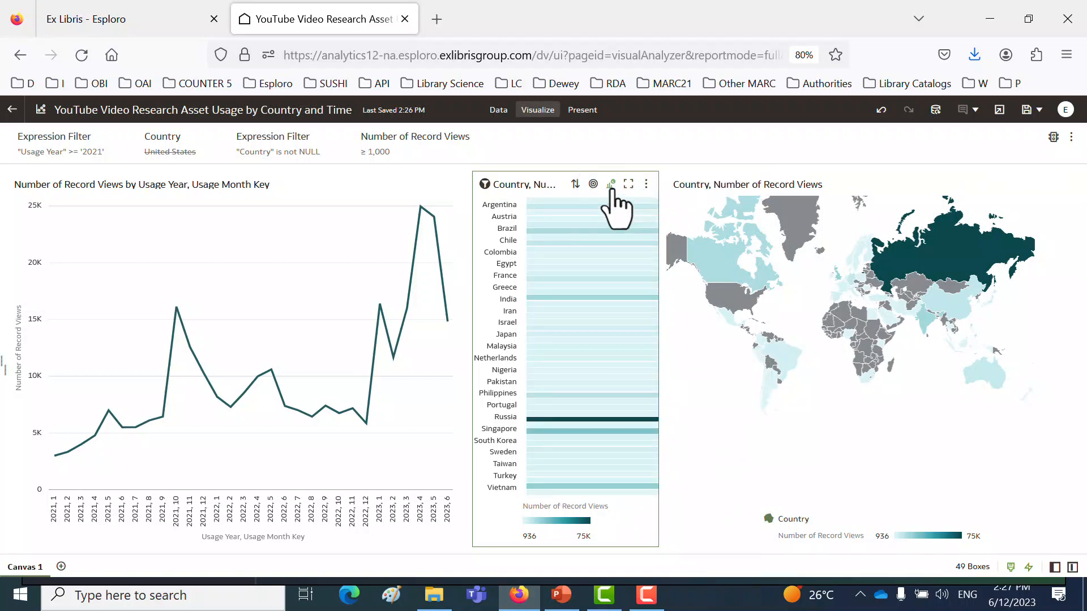
{"action": "left_click", "coordinate": [611, 185]}
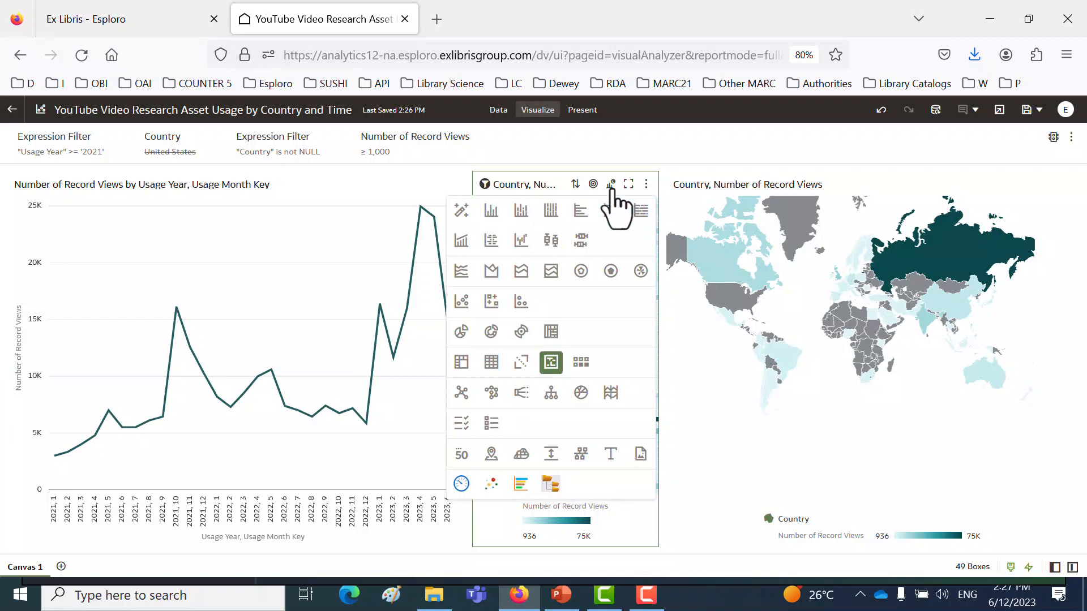
{"action": "left_click", "coordinate": [490, 362]}
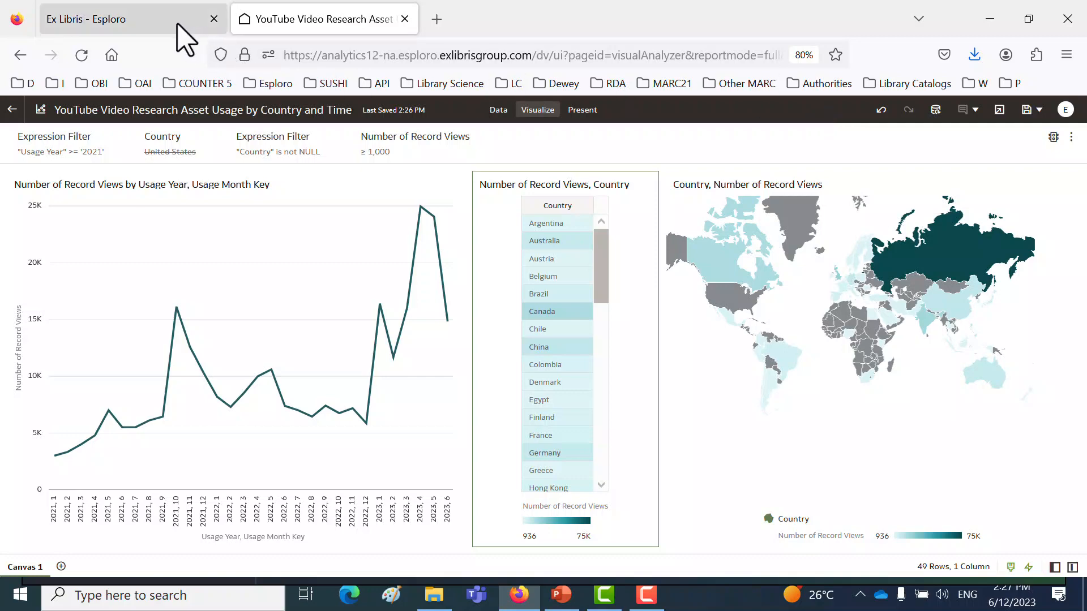
{"action": "left_click", "coordinate": [1027, 109]}
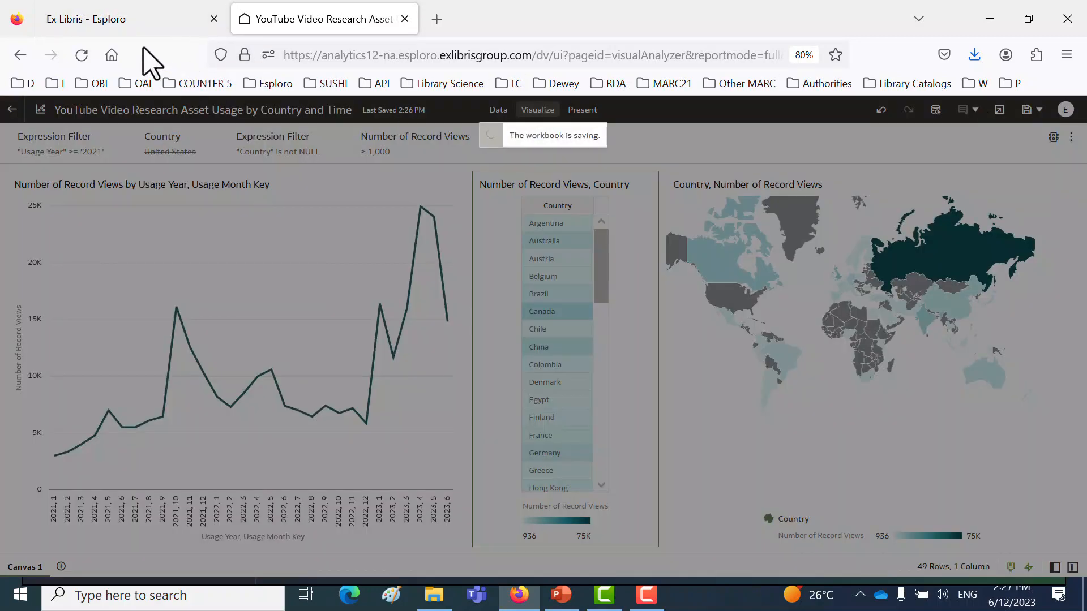
- Switch to the Ex Libris - Esploro page and open the Analytics Object List
{"action": "left_click", "coordinate": [116, 23]}
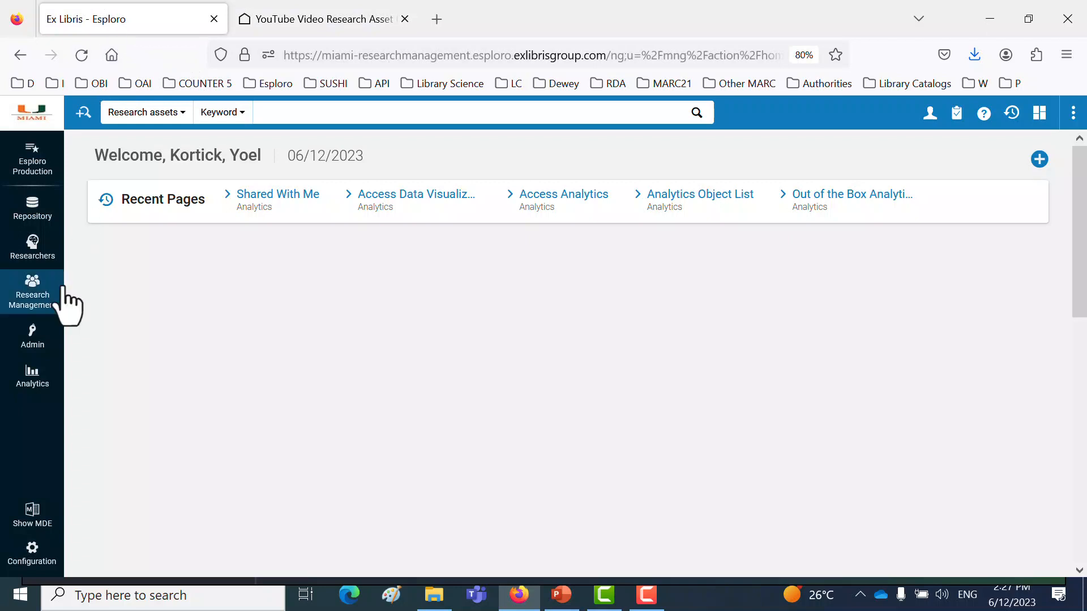
{"action": "left_click", "coordinate": [32, 382]}
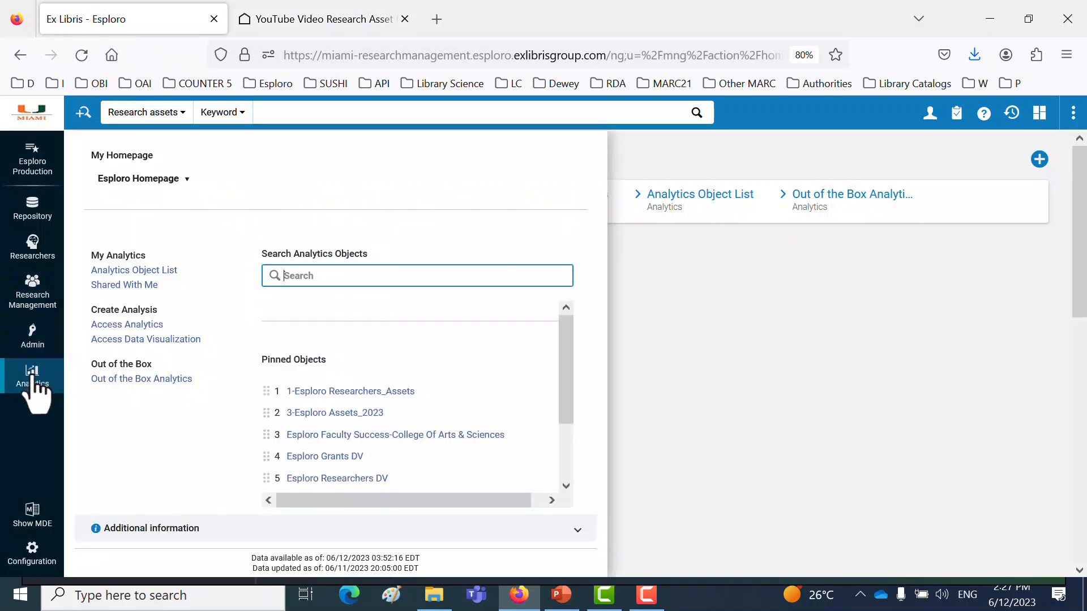
{"action": "left_click", "coordinate": [148, 270]}
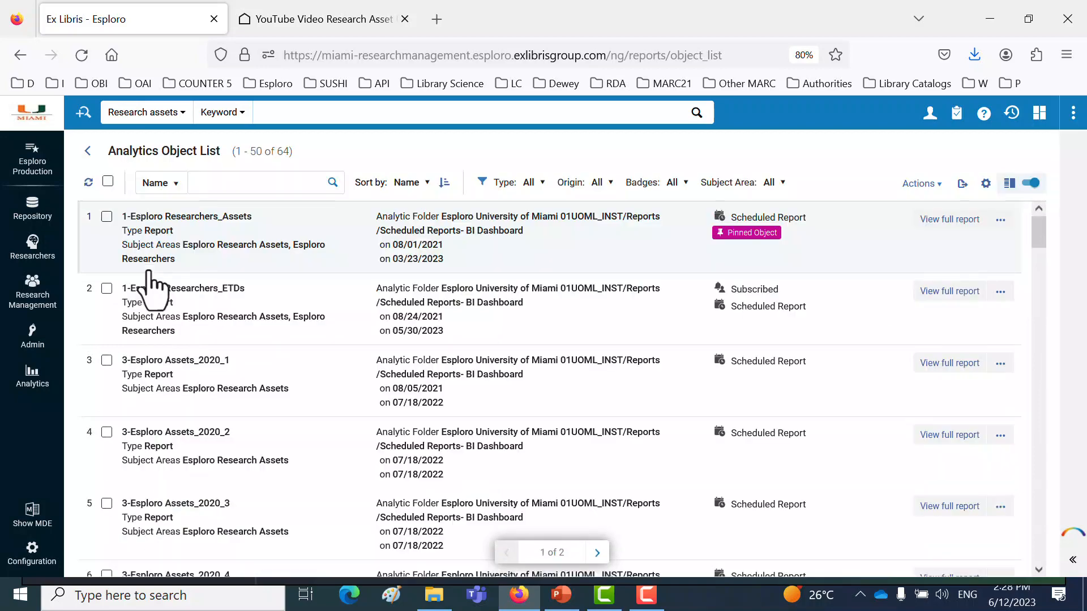
{"action": "left_click", "coordinate": [35, 382]}
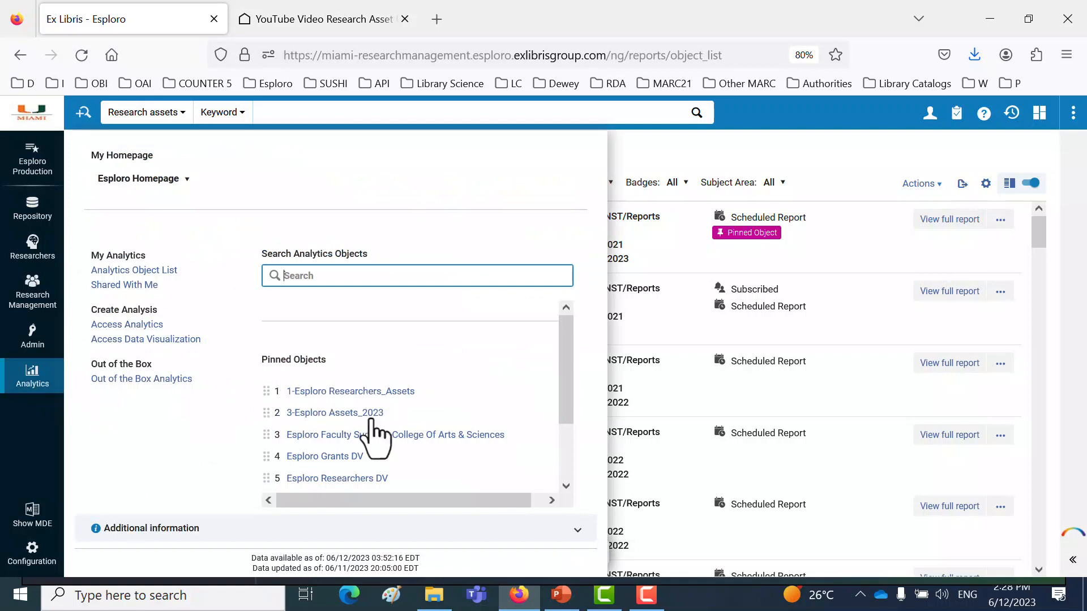
{"action": "left_click", "coordinate": [120, 270]}
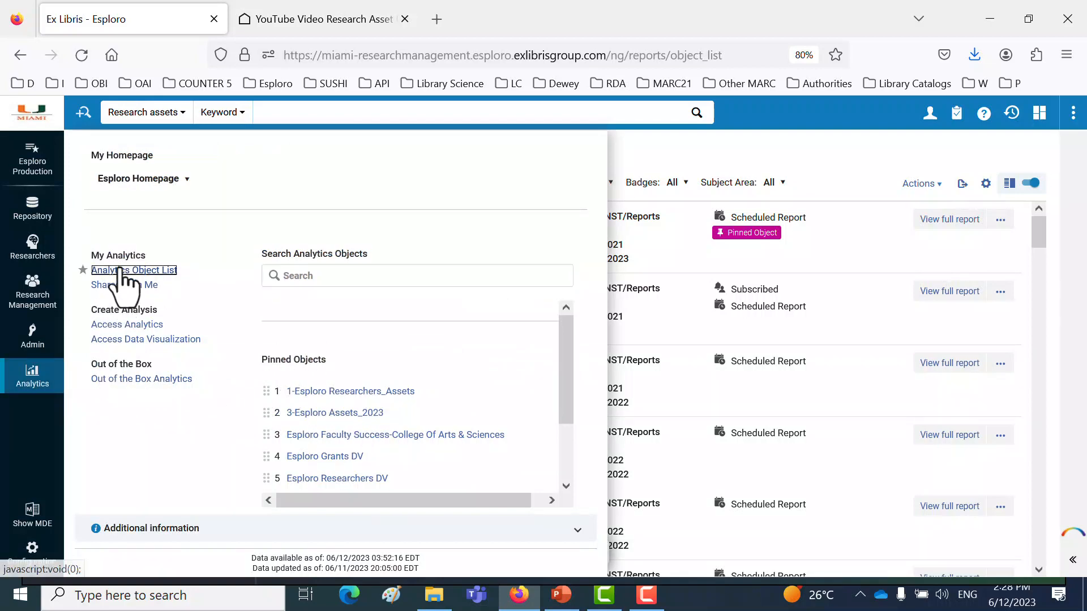
- Start adding a new Esploro analytics object and set its analytic folder to Esploro University of Miami 01UOML_INST/Reports/Ex Libris
{"action": "left_click", "coordinate": [931, 185]}
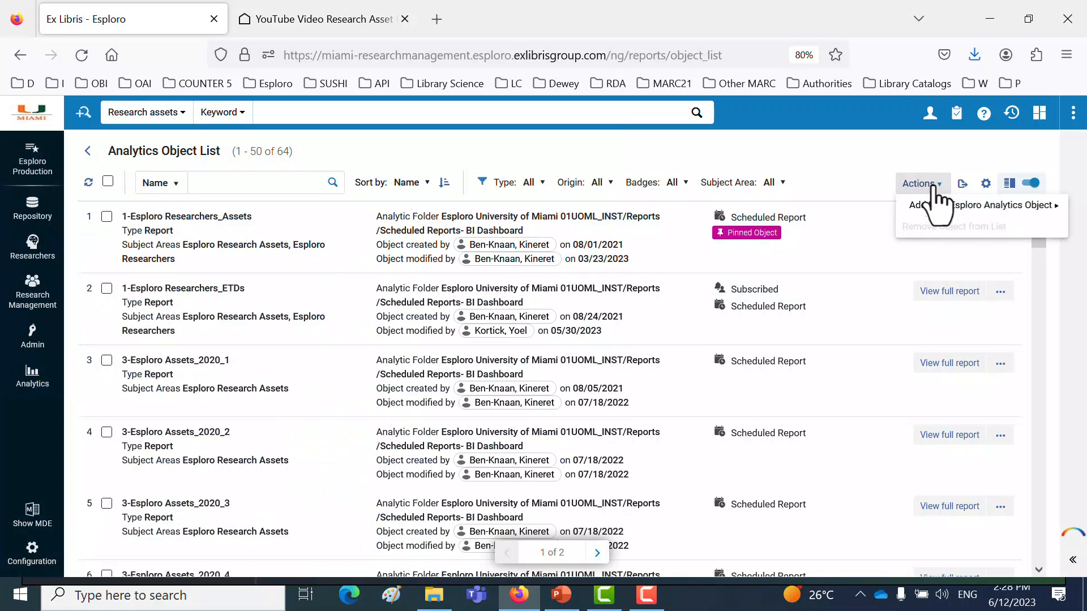
{"action": "left_click", "coordinate": [950, 210]}
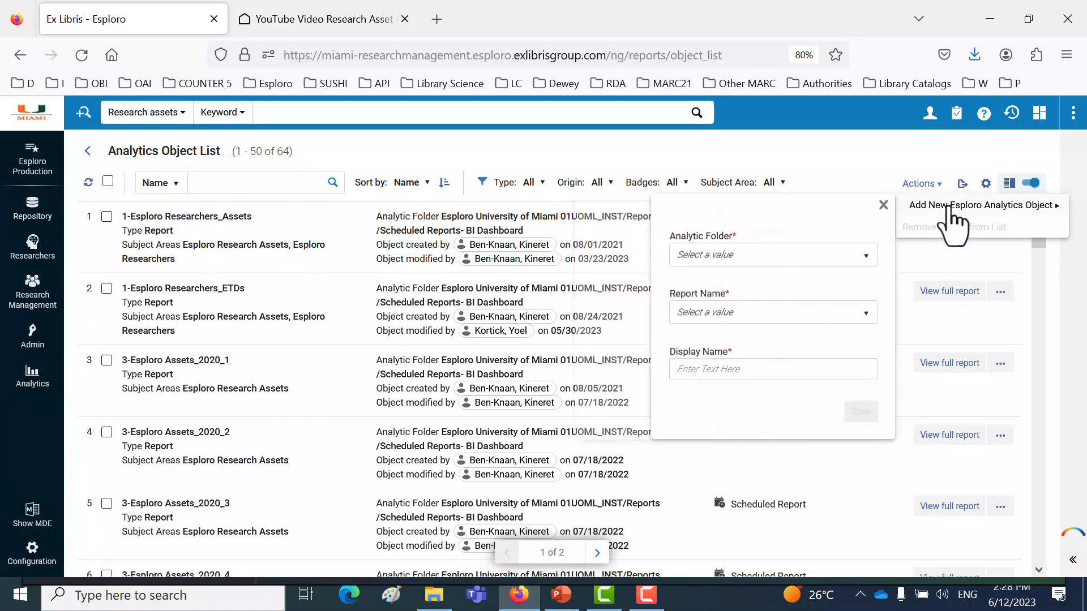
{"action": "left_click", "coordinate": [789, 272]}
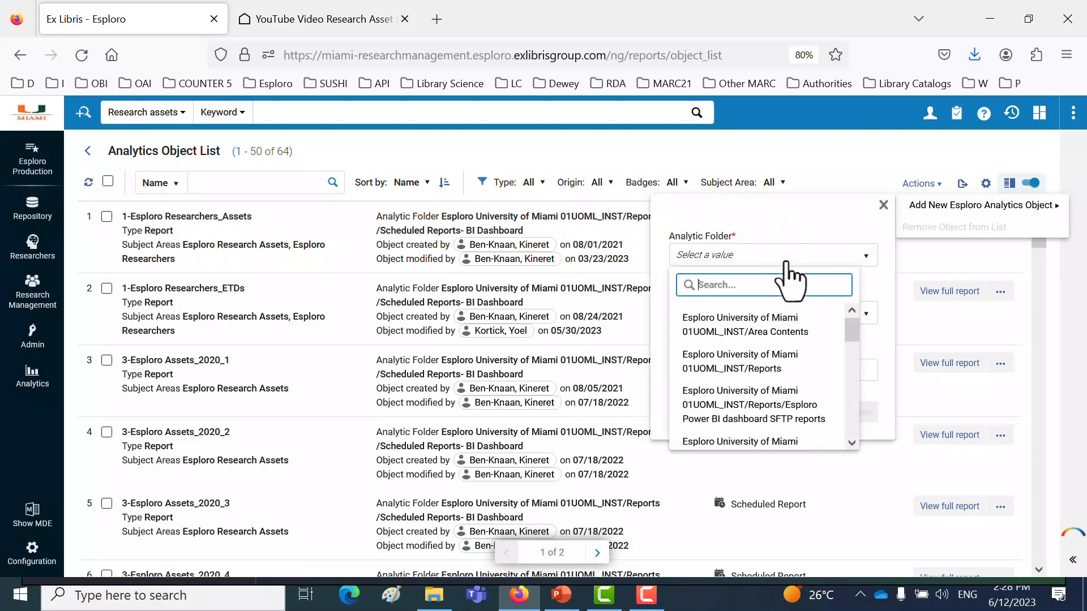
{"action": "type", "text": "ex li"}
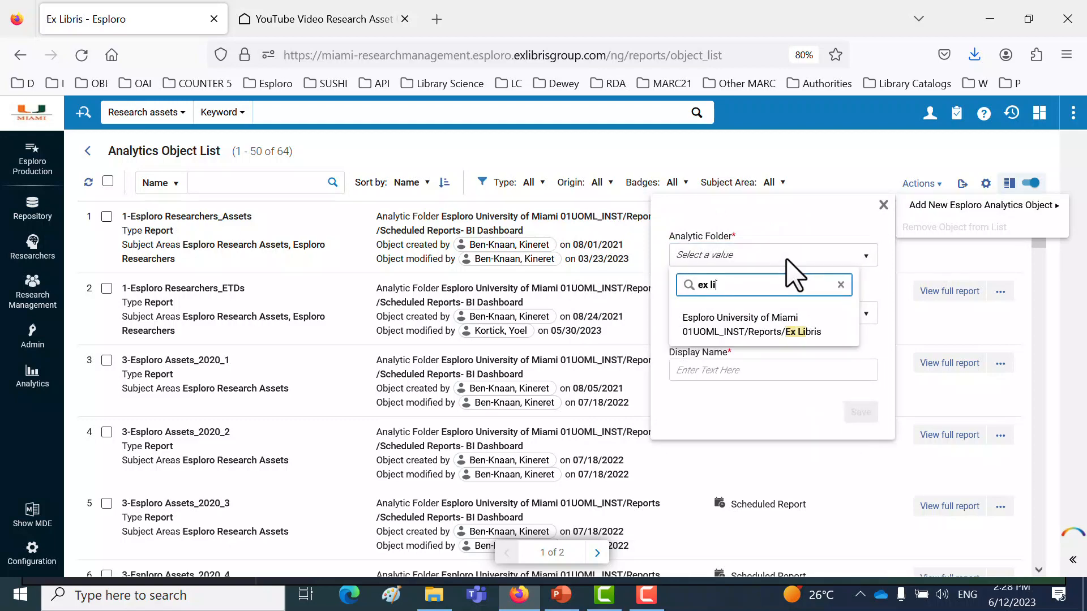
{"action": "left_click", "coordinate": [776, 331]}
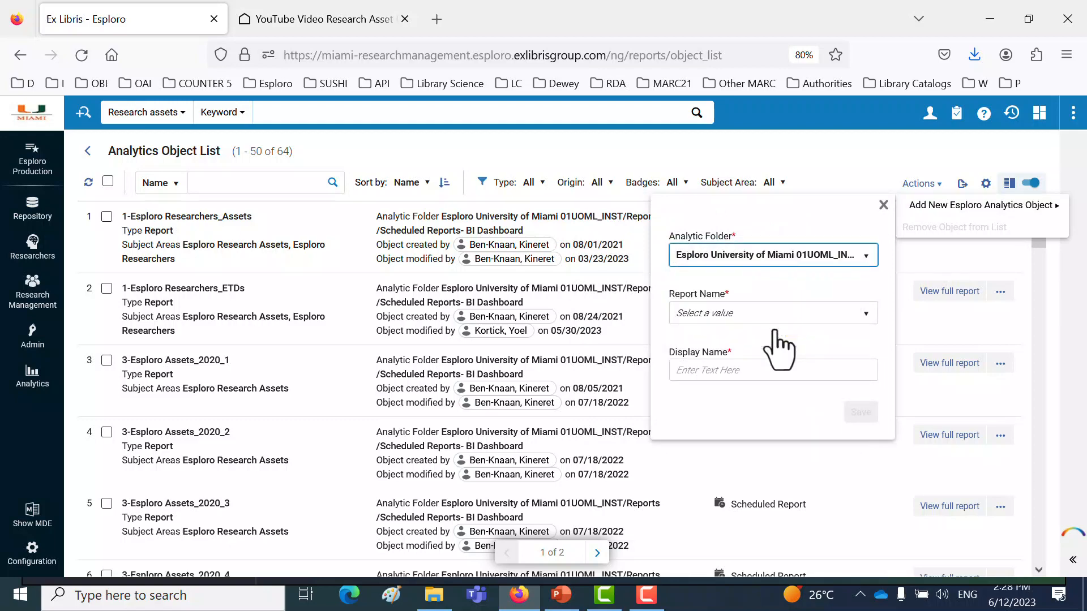
- Choose the report "YouTube Video Research Asset Usage by Country and Time", keep its suggested display name, and save the new object
{"action": "left_click", "coordinate": [776, 320]}
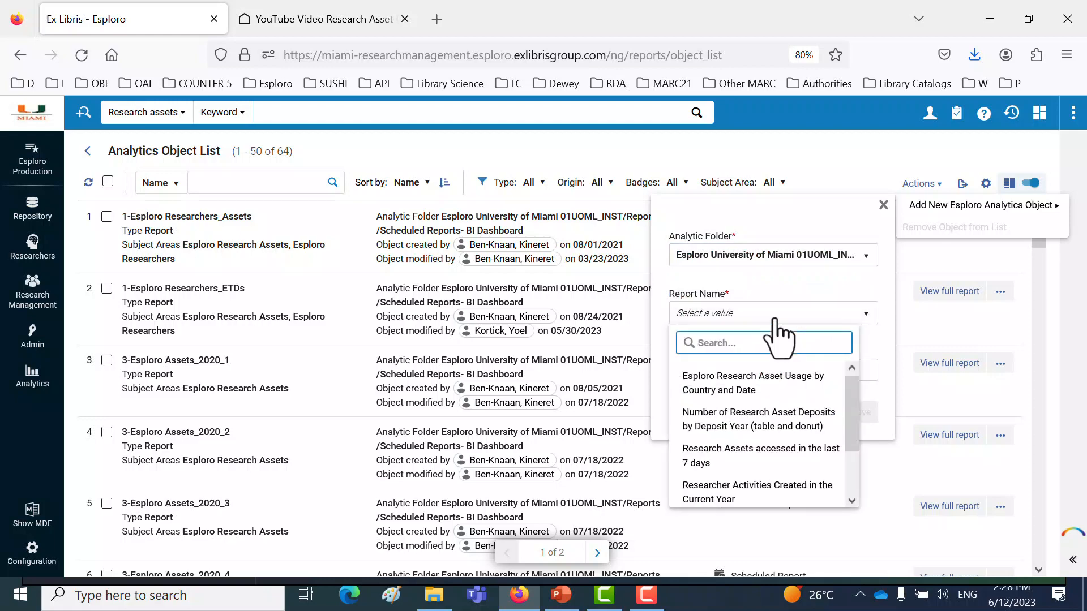
{"action": "type", "text": "Yo"}
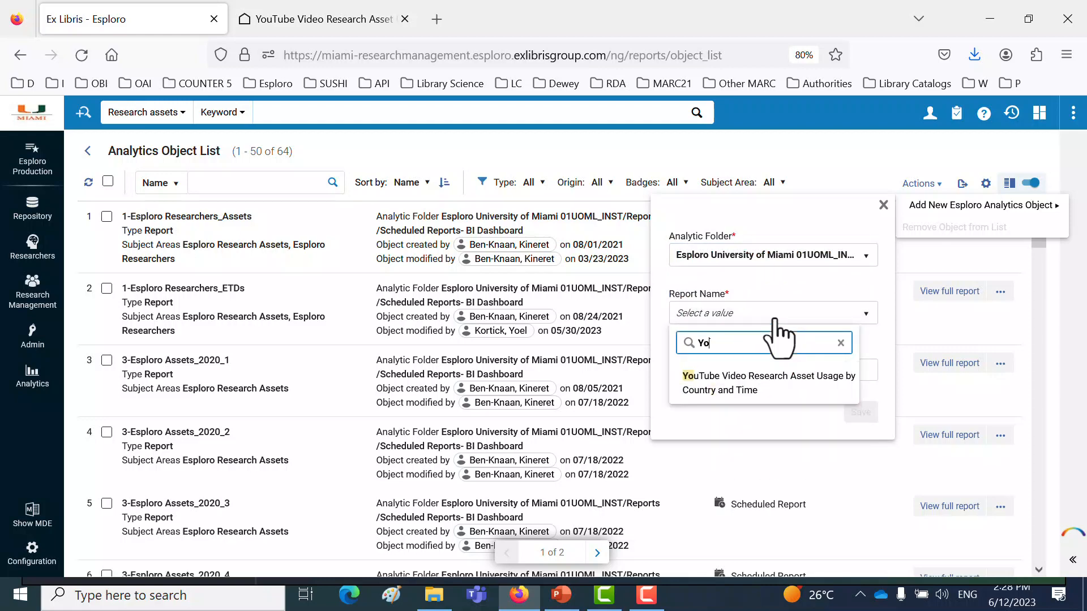
{"action": "left_click", "coordinate": [764, 390]}
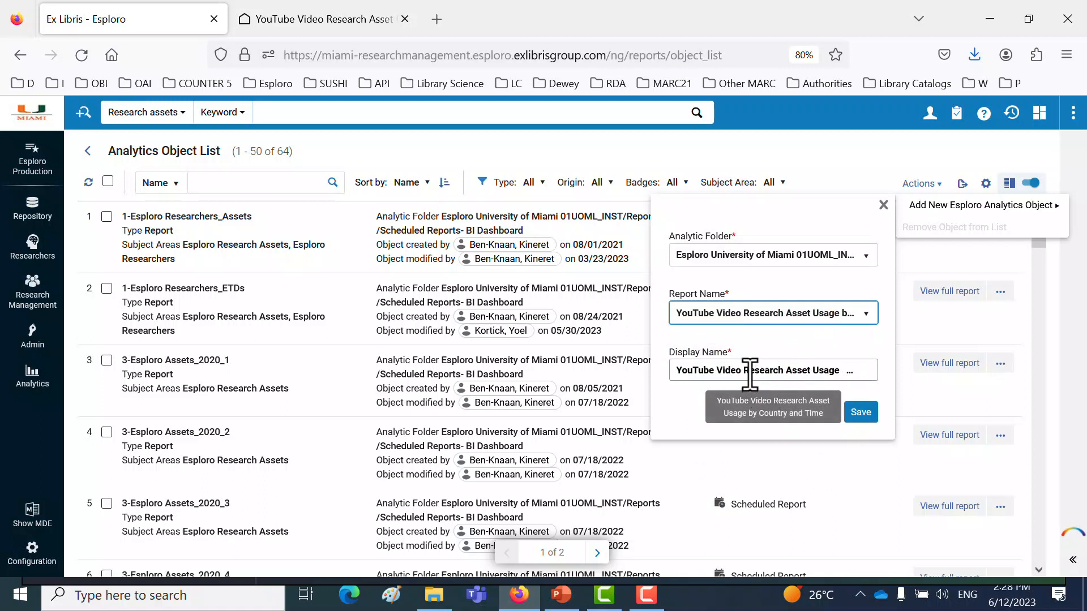
{"action": "left_click", "coordinate": [862, 415]}
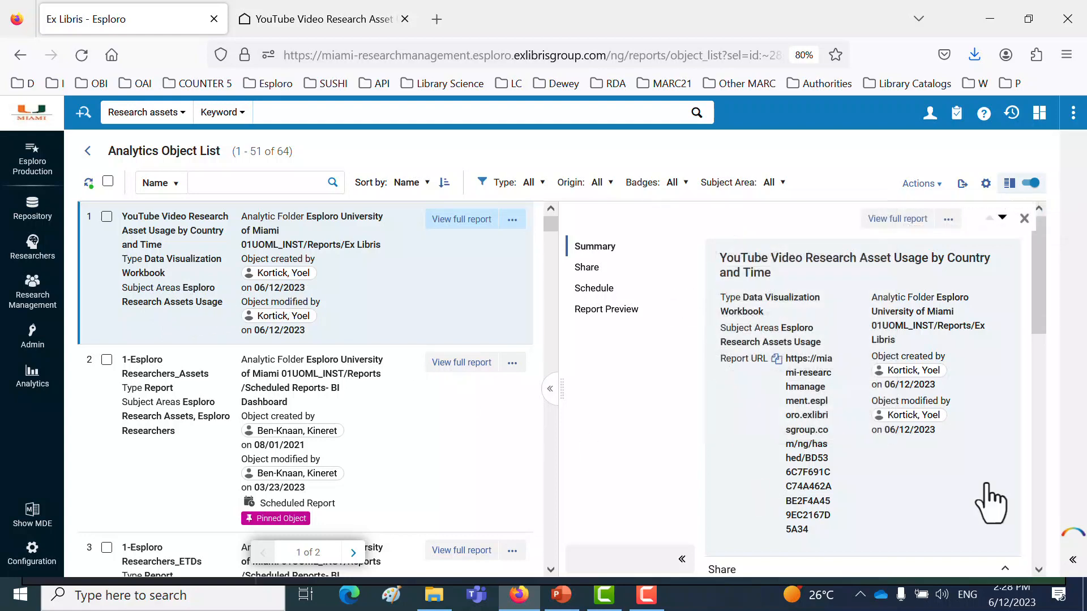
- In the object's sharing settings, select the roles Researcher Manager, Research Observer and Research Assets Curator
{"action": "scroll", "coordinate": [1008, 449], "scroll_direction": "down", "scroll_amount": 5}
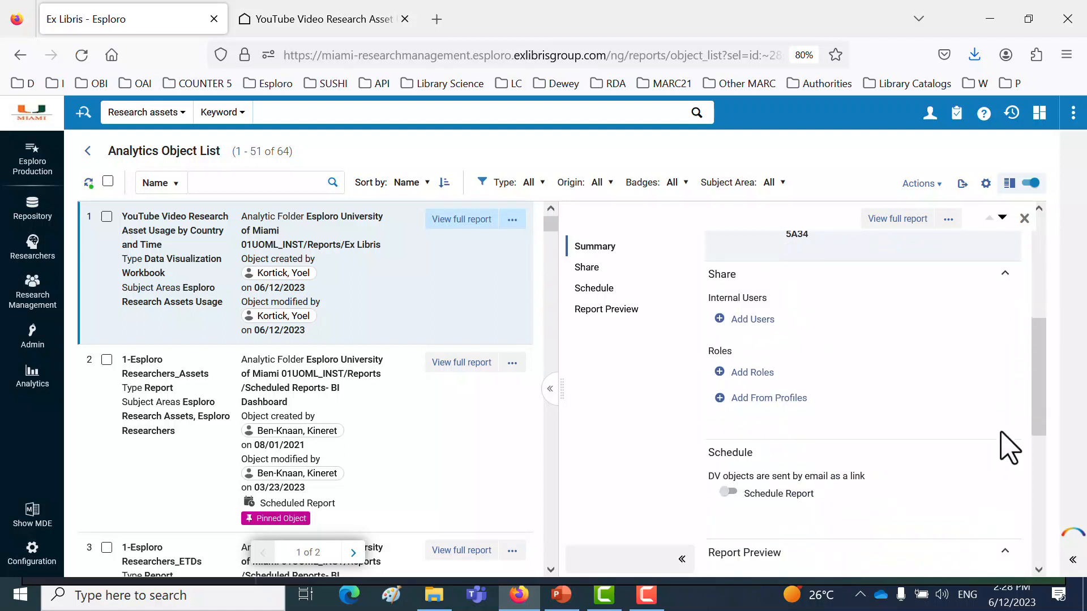
{"action": "scroll", "coordinate": [1007, 448], "scroll_direction": "down", "scroll_amount": 1}
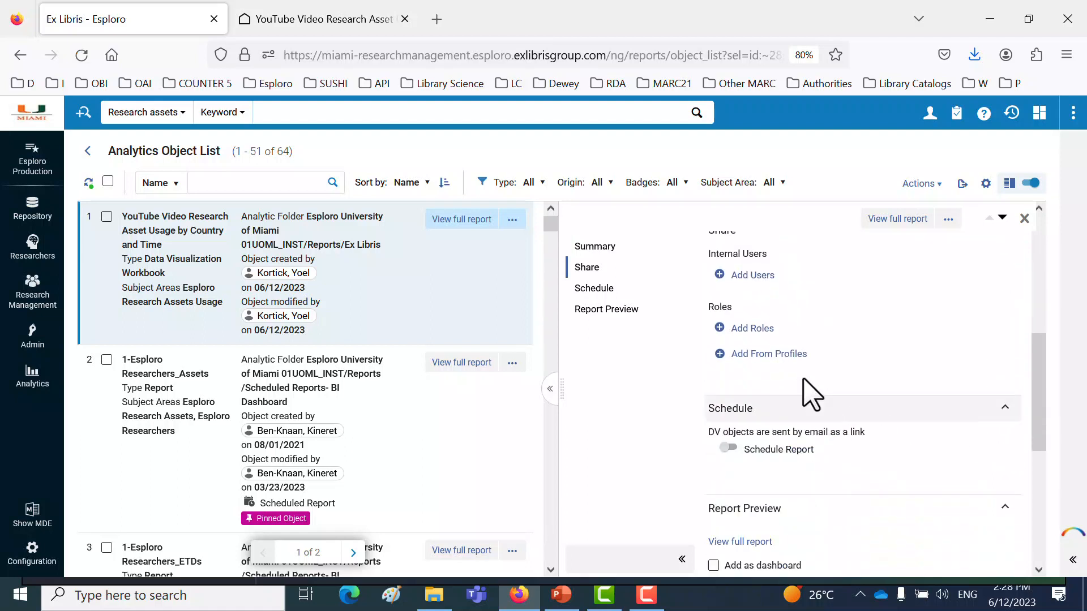
{"action": "left_click", "coordinate": [763, 335]}
{"action": "type", "text": "Rese"}
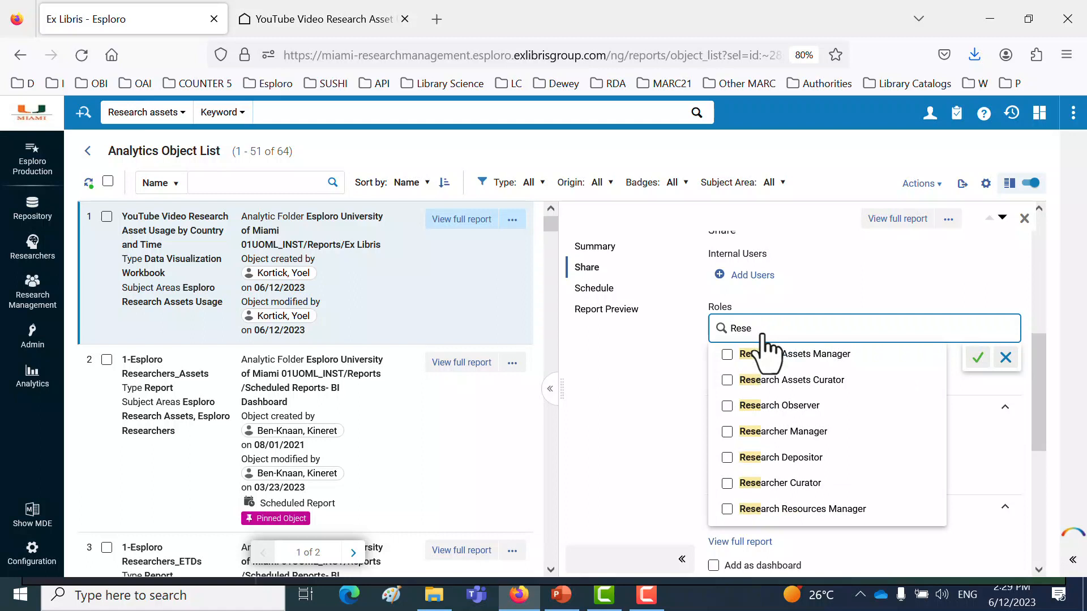
{"action": "left_click", "coordinate": [728, 354]}
{"action": "left_click", "coordinate": [728, 382]}
{"action": "left_click", "coordinate": [727, 430]}
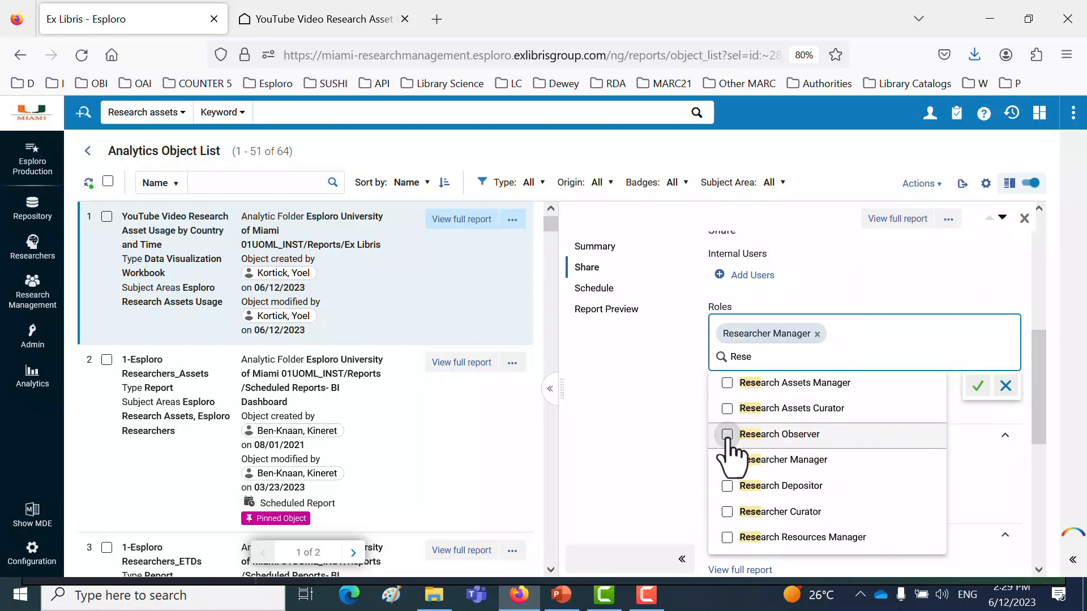
{"action": "left_click", "coordinate": [729, 434]}
{"action": "left_click", "coordinate": [728, 408]}
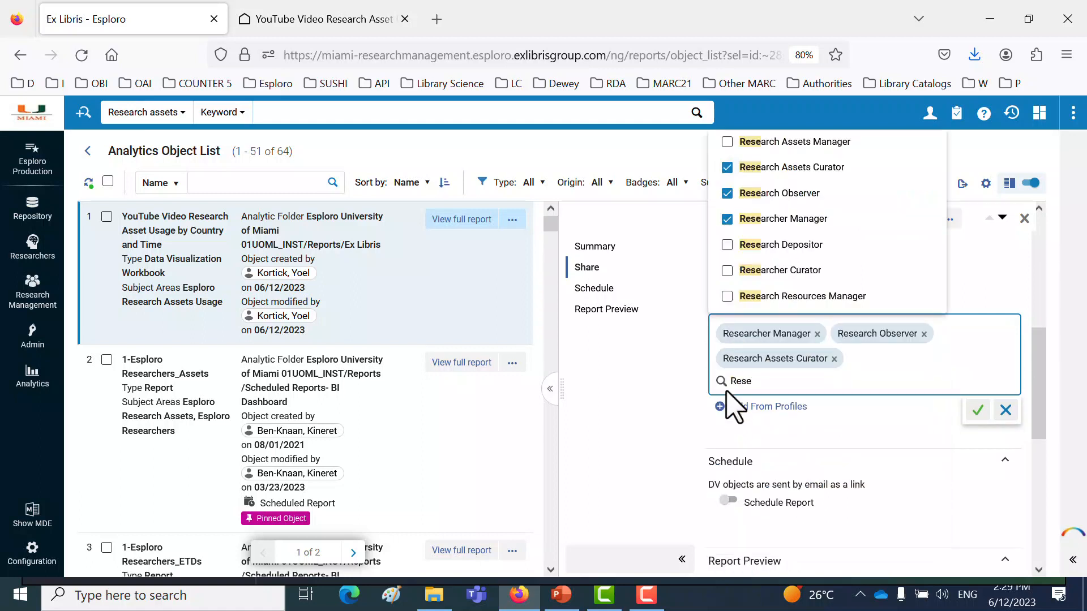
- Add the roles Research Depositor, Researcher Curator, Research Resources Manager and Research Assets Manager, and apply the role sharing
{"action": "left_click", "coordinate": [728, 245]}
{"action": "left_click", "coordinate": [728, 270]}
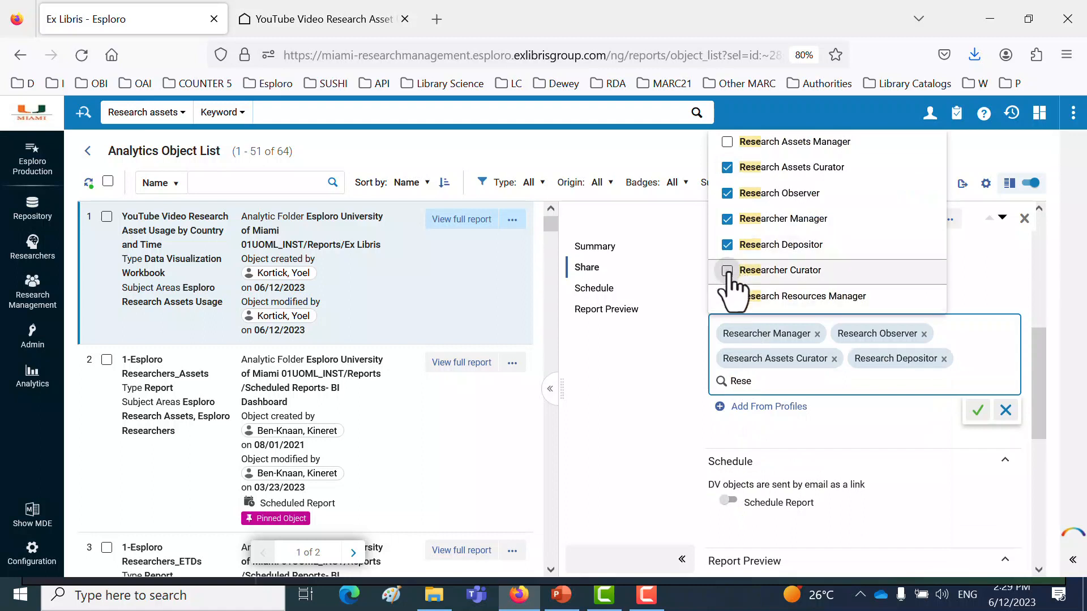
{"action": "left_click", "coordinate": [728, 296]}
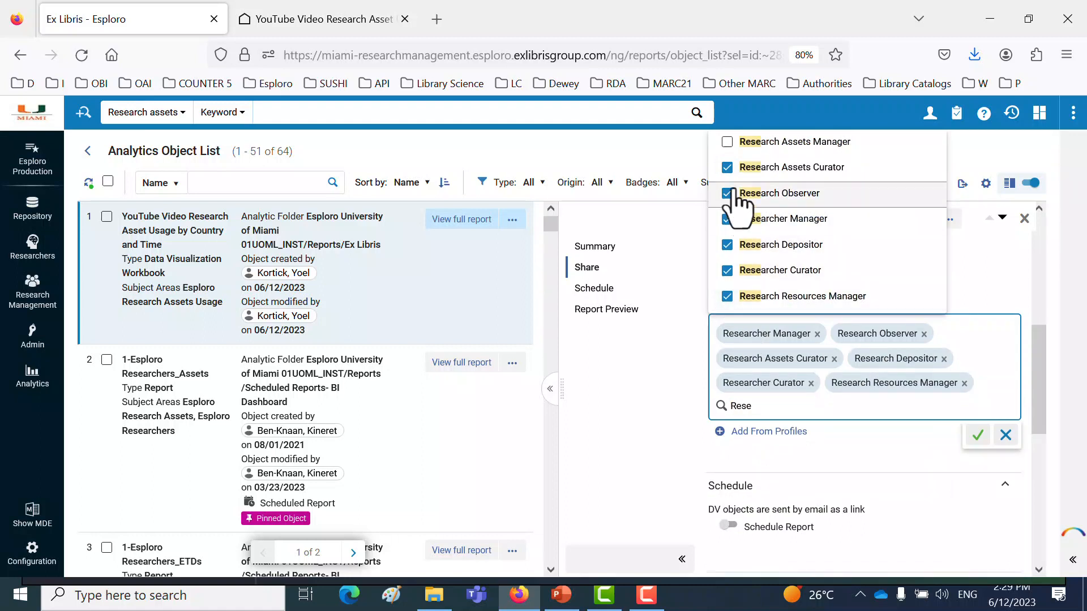
{"action": "left_click", "coordinate": [727, 141]}
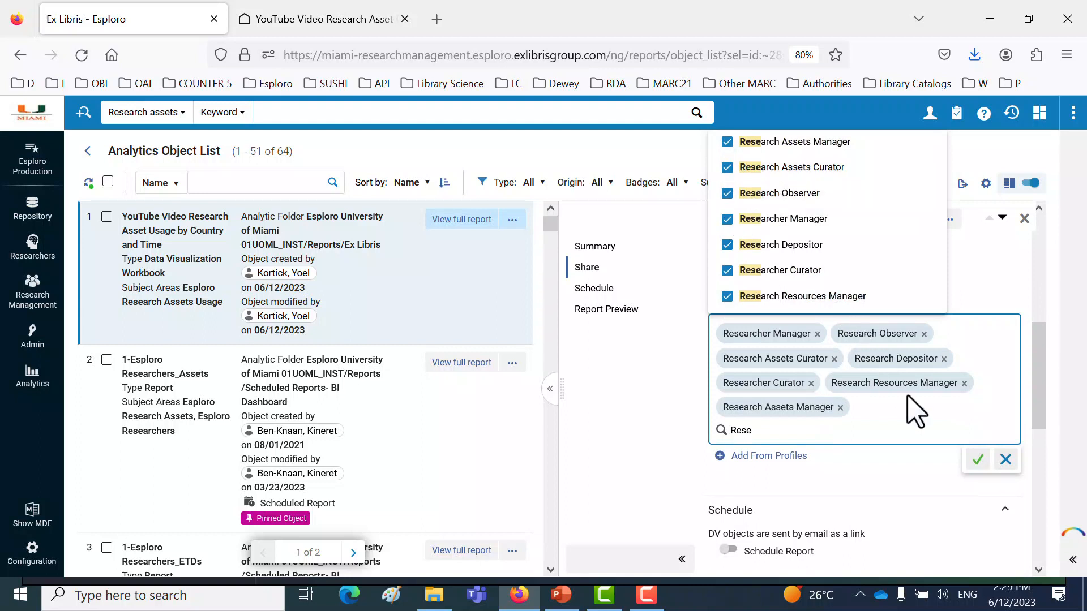
{"action": "left_click", "coordinate": [983, 469]}
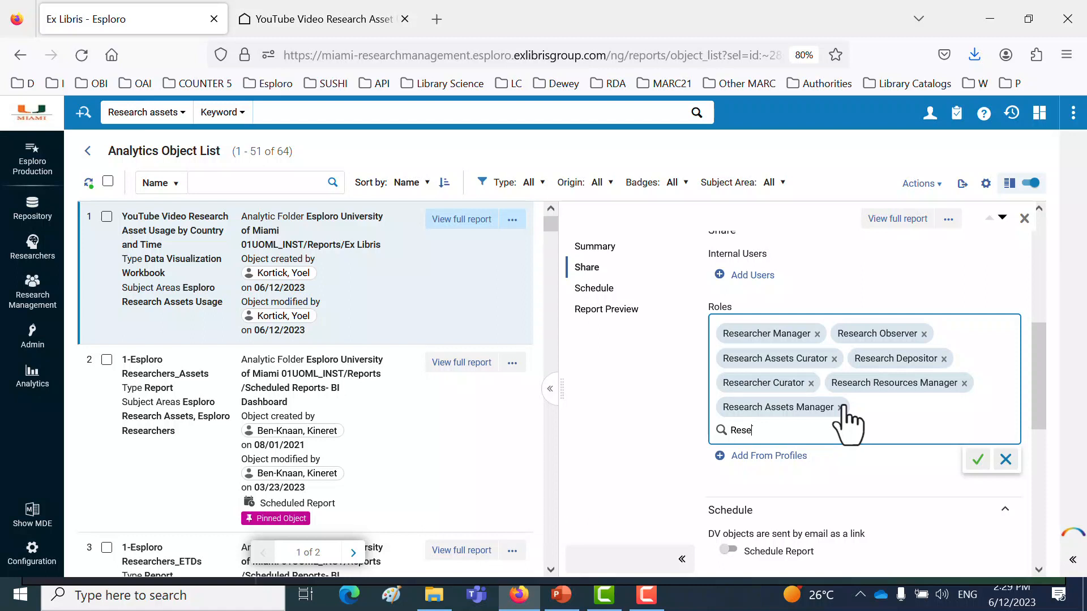
{"action": "left_click", "coordinate": [982, 464]}
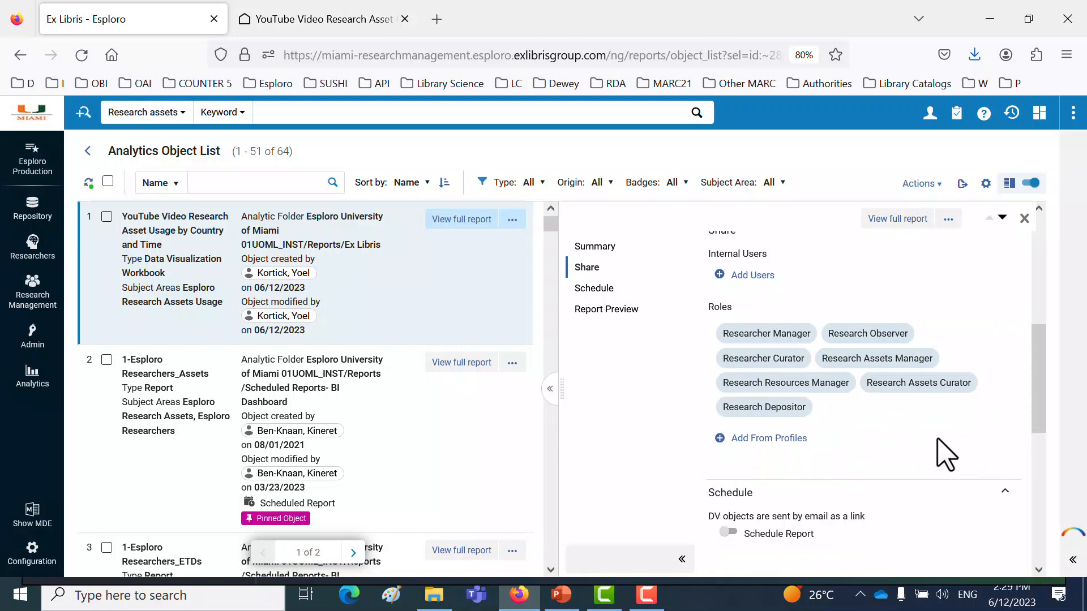
- Review the object's schedule option and the report preview with its line chart, country table and map
{"action": "scroll", "coordinate": [935, 440], "scroll_direction": "down", "scroll_amount": 3}
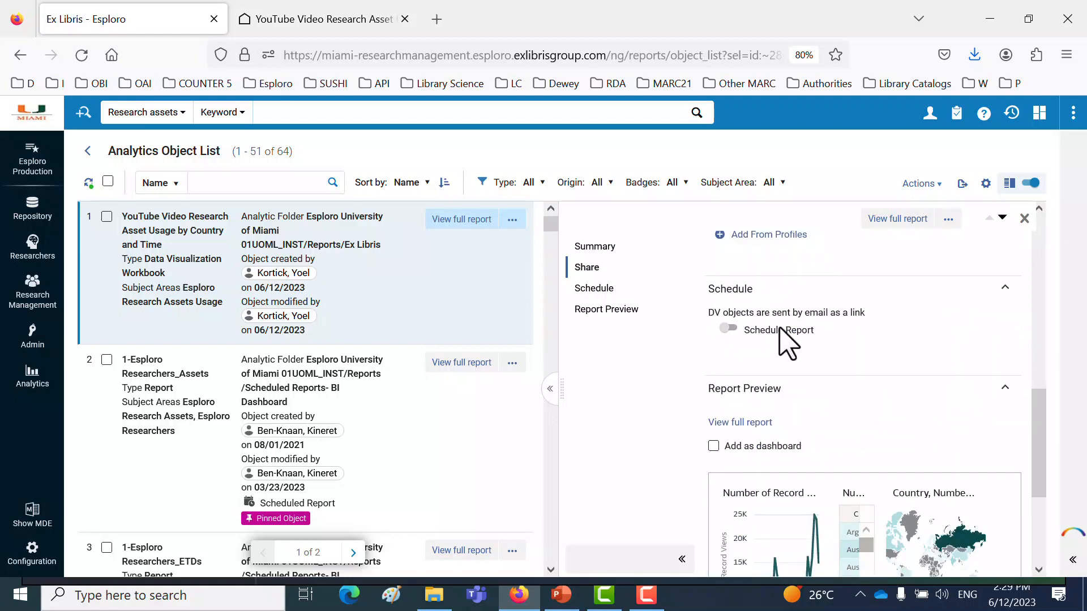
{"action": "scroll", "coordinate": [856, 396], "scroll_direction": "down", "scroll_amount": 3}
{"action": "scroll", "coordinate": [849, 328], "scroll_direction": "down", "scroll_amount": 2}
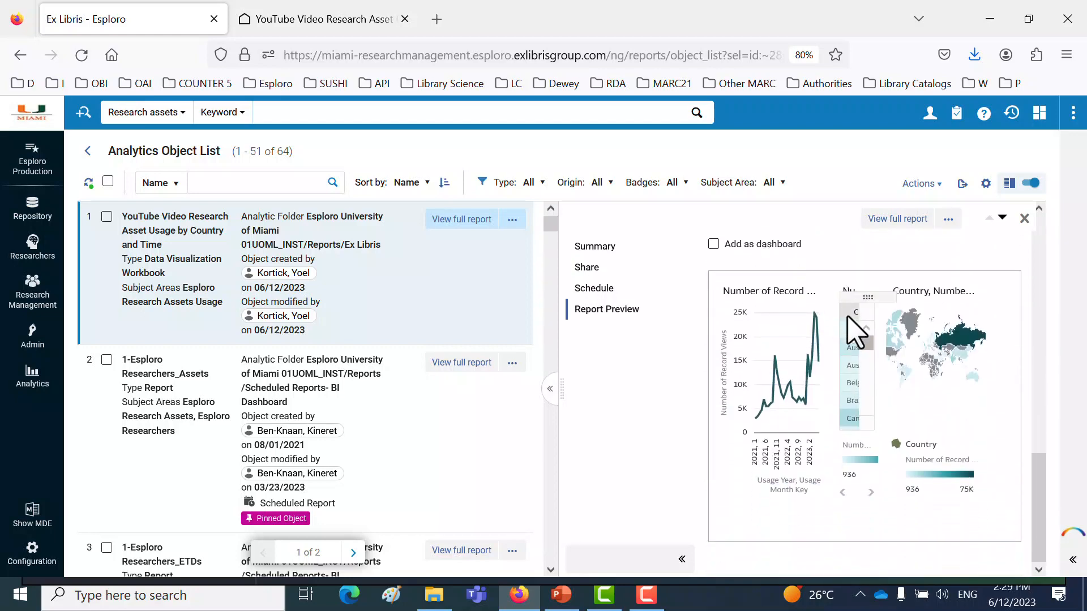
{"action": "scroll", "coordinate": [935, 391], "scroll_direction": "up", "scroll_amount": 2}
{"action": "scroll", "coordinate": [900, 376], "scroll_direction": "up", "scroll_amount": 1}
{"action": "scroll", "coordinate": [901, 368], "scroll_direction": "down", "scroll_amount": 2}
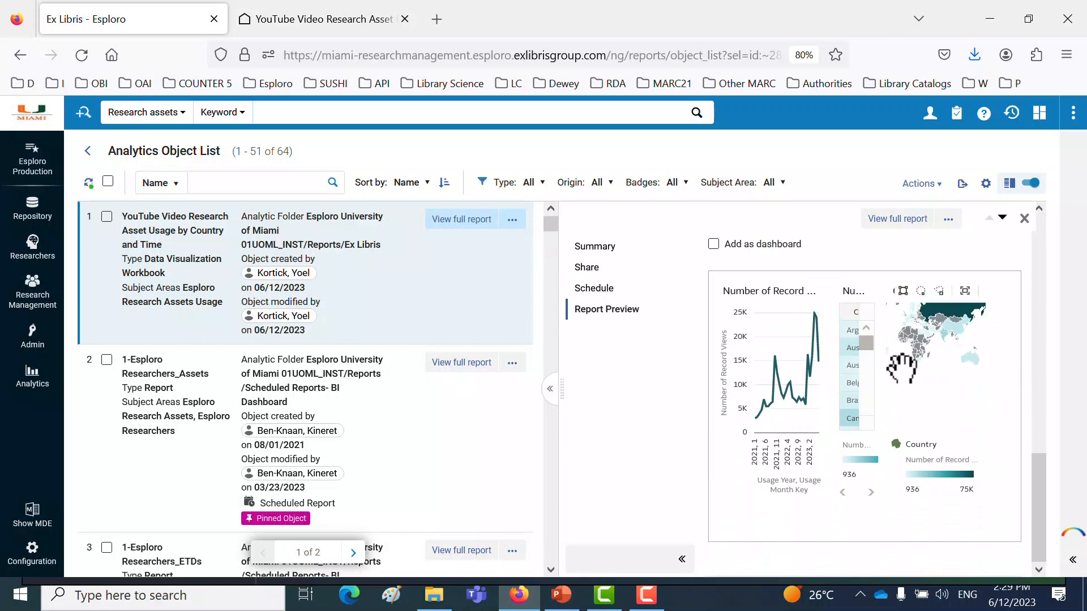
{"action": "left_click_drag", "start_coordinate": [901, 368], "coordinate": [881, 381]}
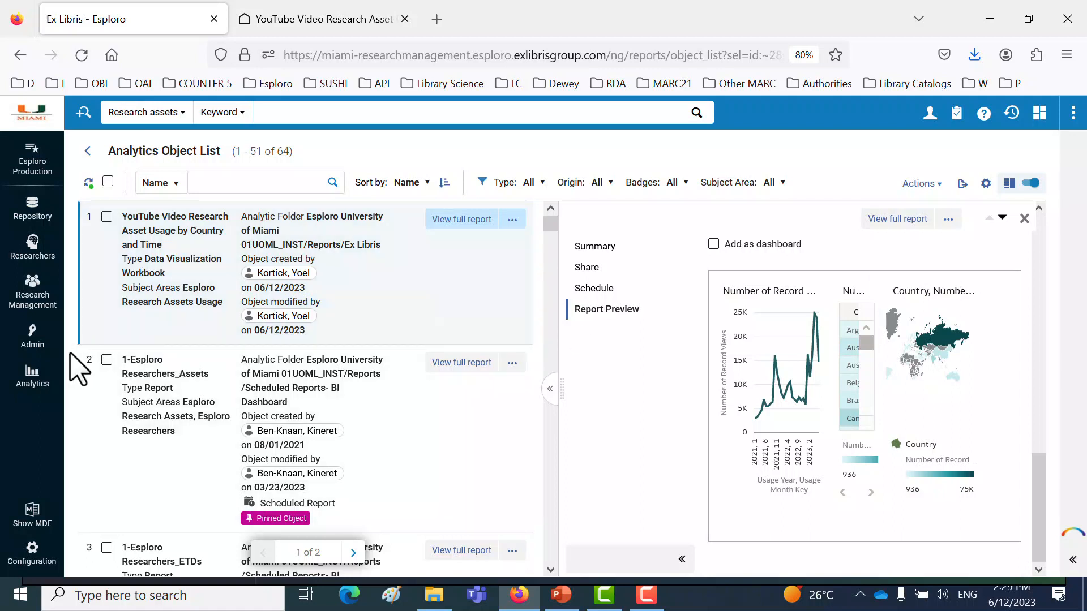
{"action": "left_click", "coordinate": [34, 386]}
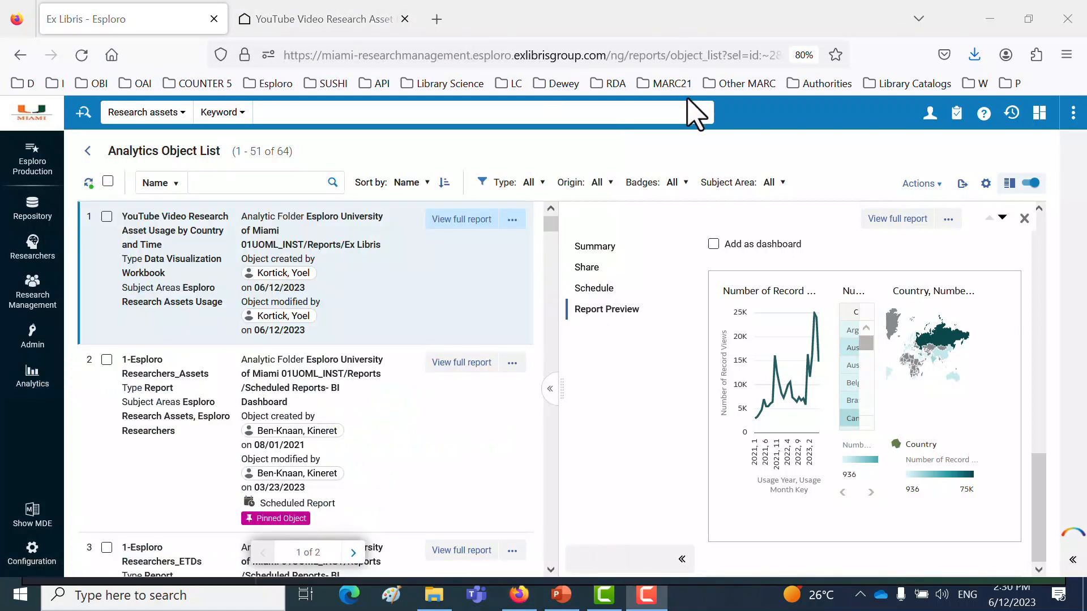
- Sign out of Esploro and sign back in with the research-roles account, filling its user name and password from the saved login bookmark
{"action": "left_click", "coordinate": [920, 126]}
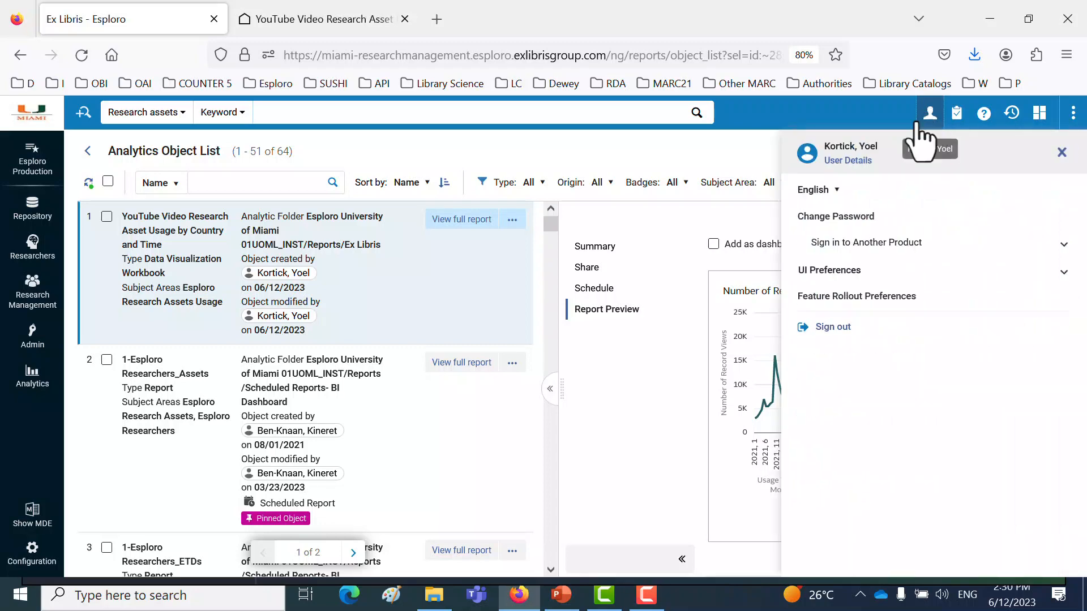
{"action": "left_click", "coordinate": [828, 329]}
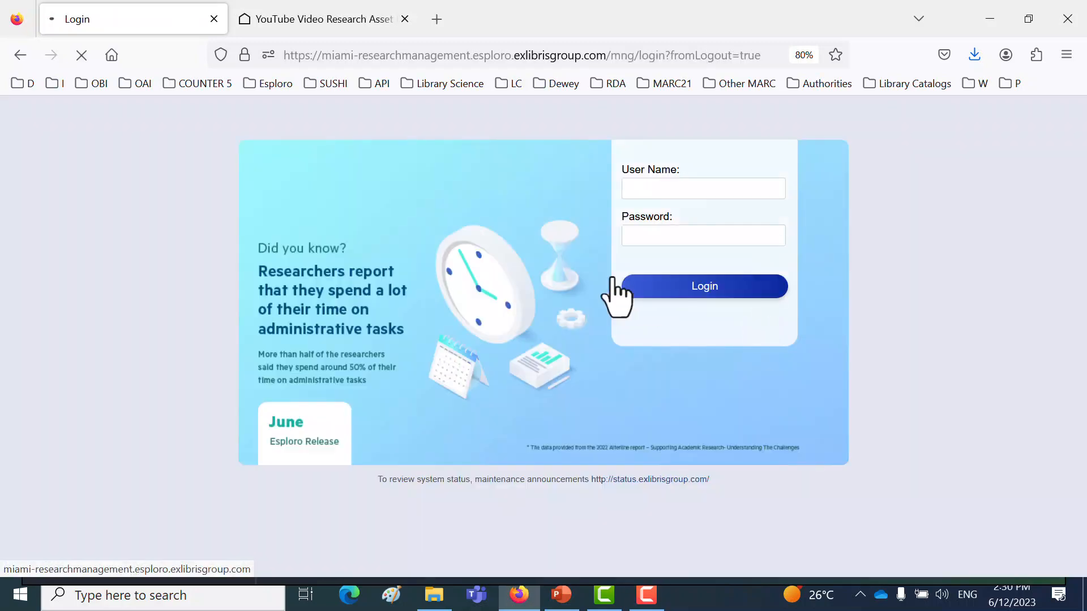
{"action": "left_click", "coordinate": [52, 84]}
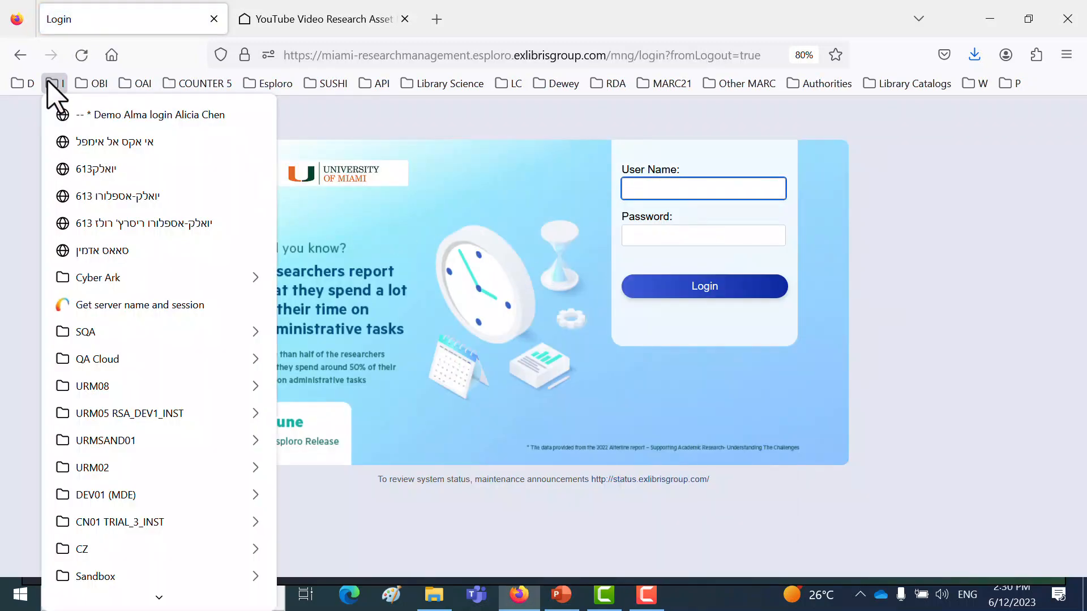
{"action": "left_click", "coordinate": [123, 226]}
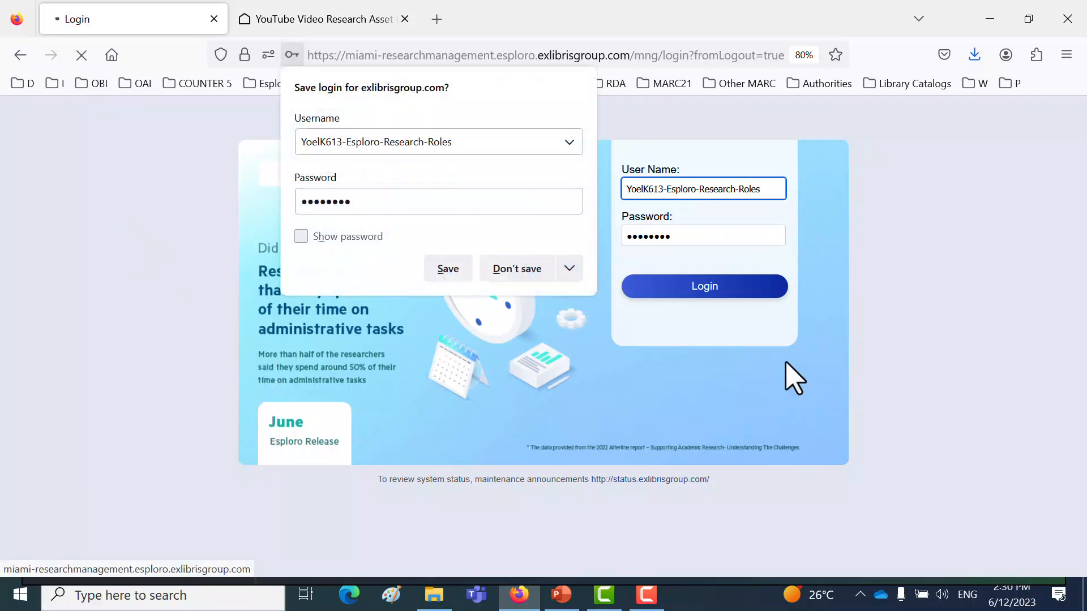
{"action": "left_click", "coordinate": [712, 295]}
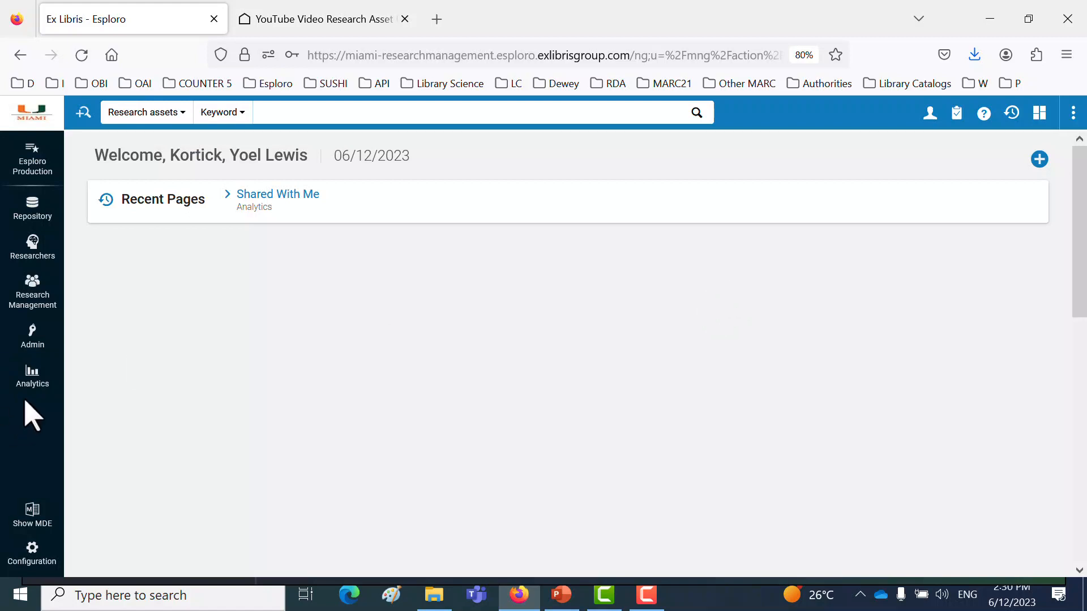
- Open the analytics objects shared with this account and pin "YouTube Video Research Asset Usage by Country and Time" for quick access
{"action": "left_click", "coordinate": [27, 382]}
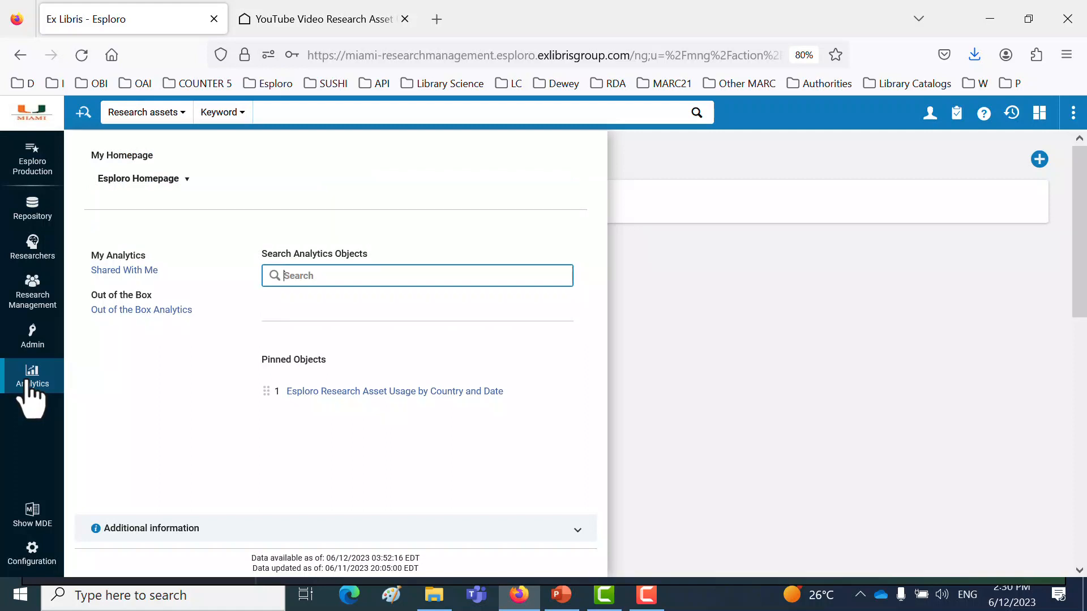
{"action": "left_click", "coordinate": [135, 270]}
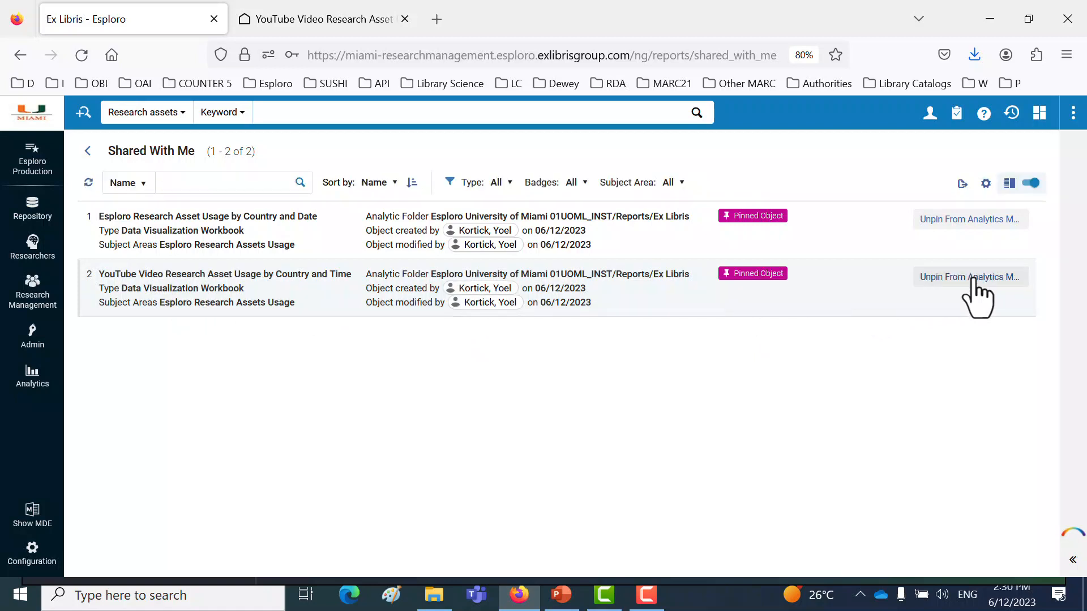
{"action": "left_click", "coordinate": [955, 278]}
- Close the old workbook's browser tab and open the pinned object "YouTube Video Research Asset Usage by Country and Time"
{"action": "left_click", "coordinate": [405, 19]}
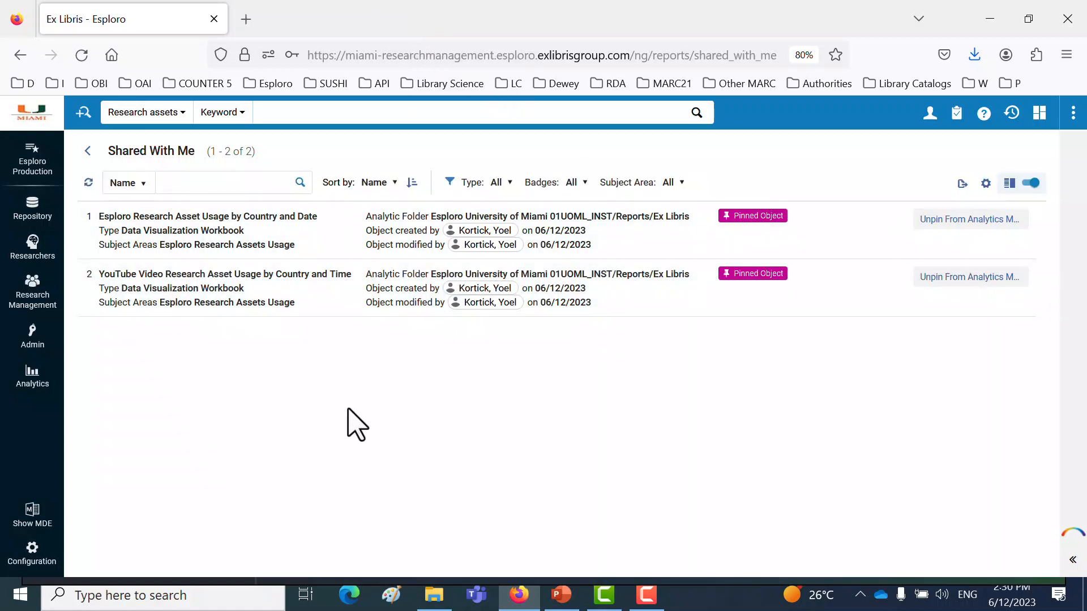
{"action": "left_click", "coordinate": [29, 380]}
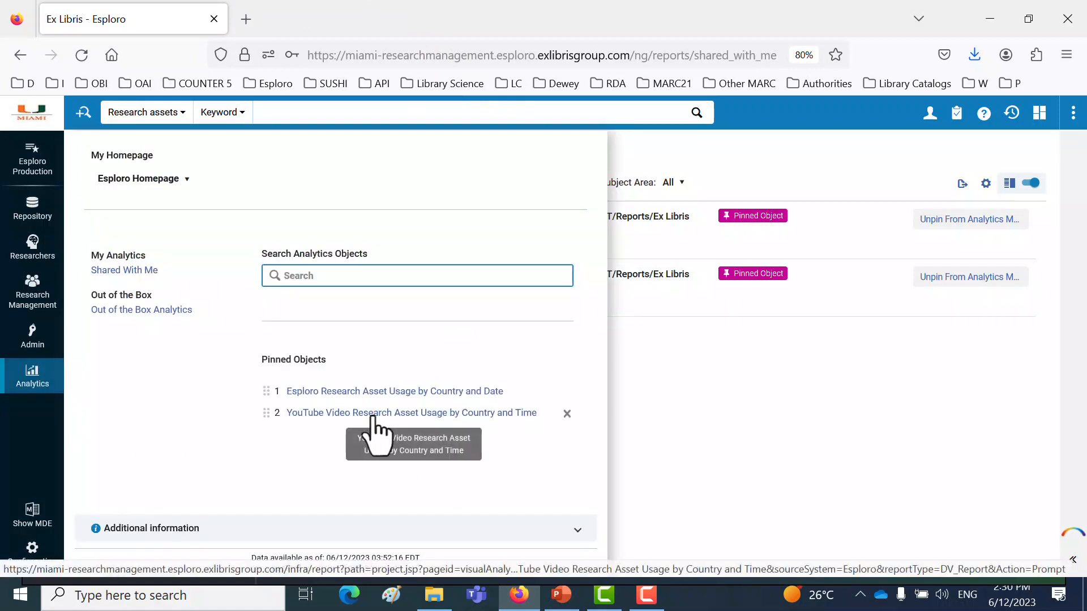
{"action": "left_click", "coordinate": [353, 414]}
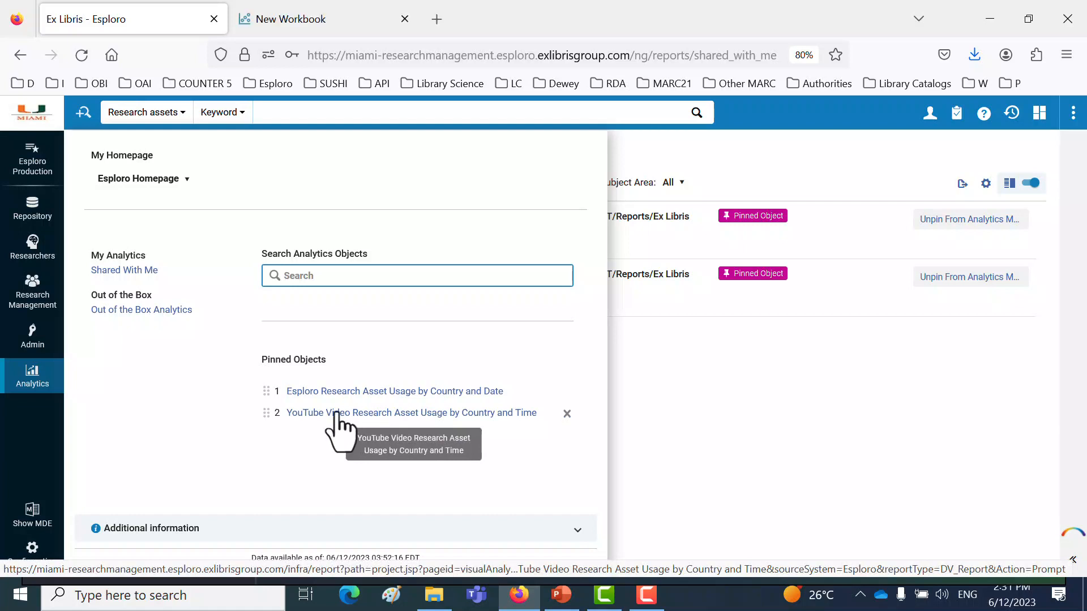